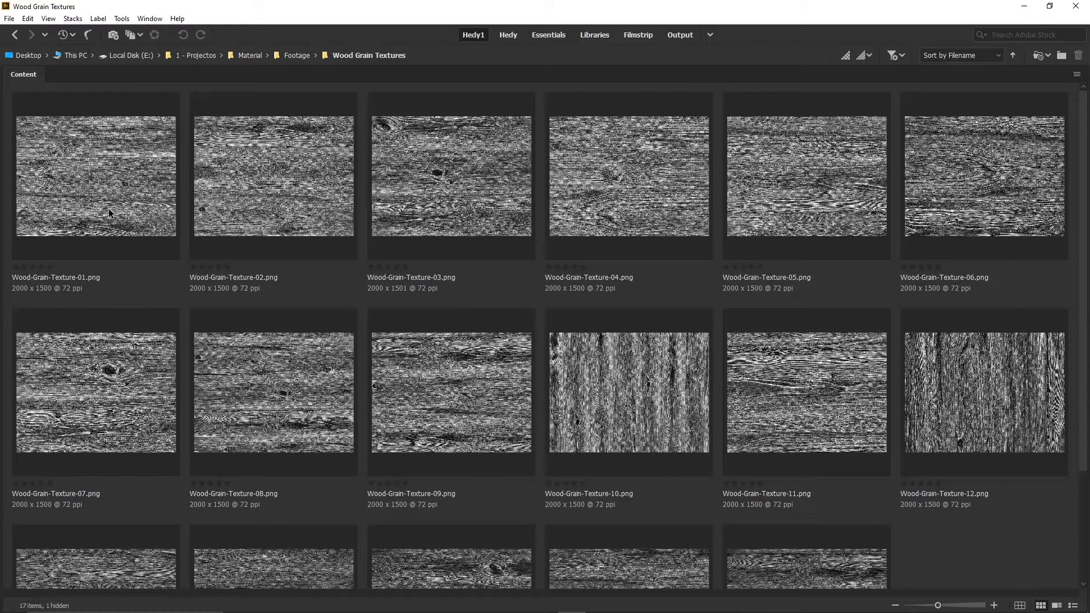
Examine the textures in the Wood Grain Textures folder, previewing them one after another at full screen.
{"action": "left_click", "coordinate": [109, 212]}
{"action": "key", "text": "Down"}
{"action": "key", "text": "Down"}
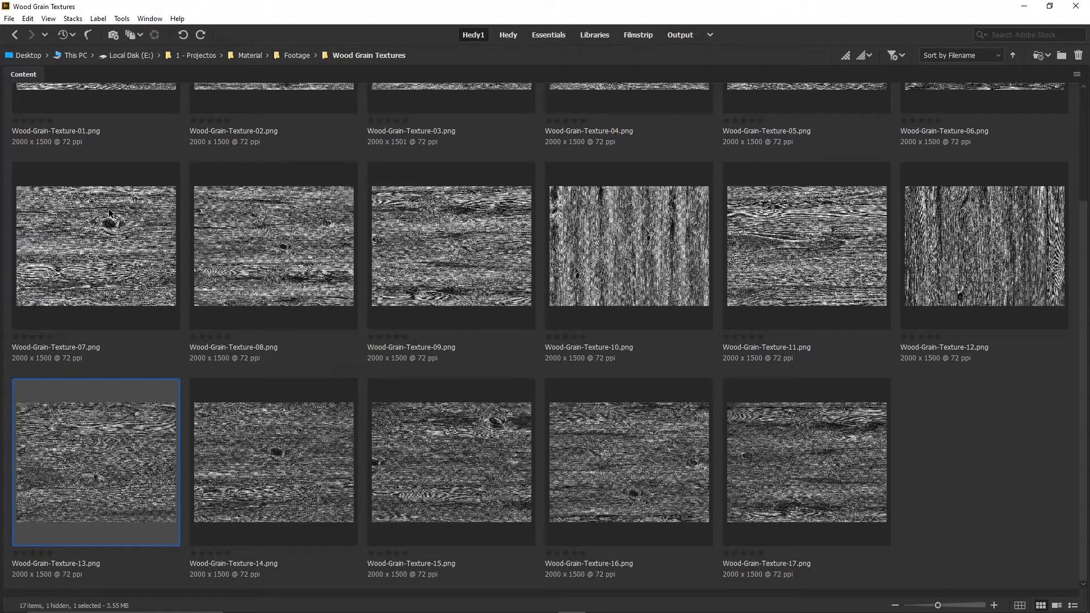
{"action": "key", "text": "Up"}
{"action": "key", "text": "Up"}
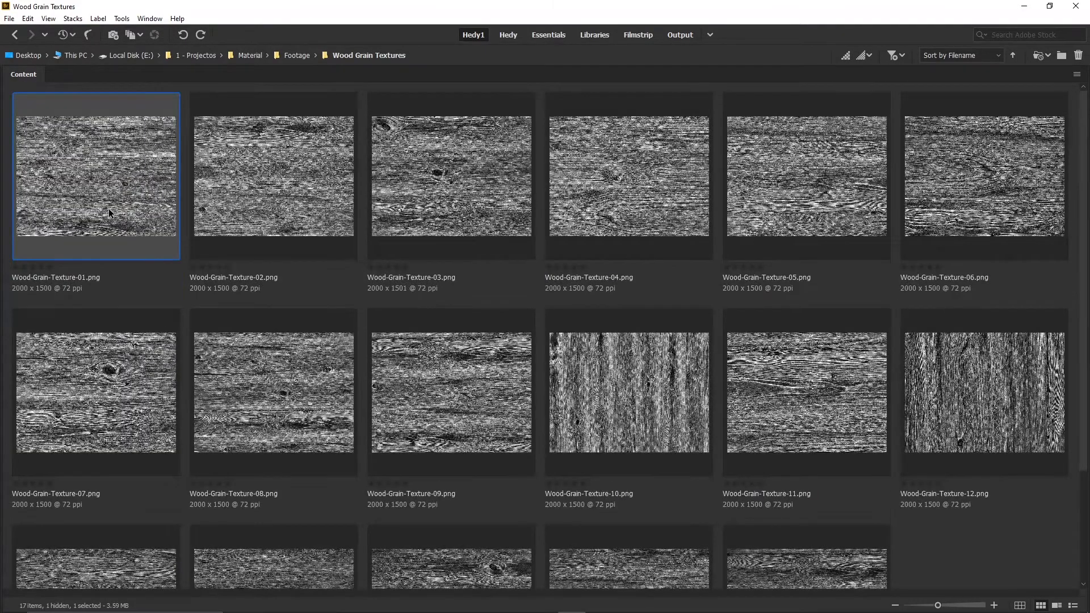
{"action": "key", "text": "space"}
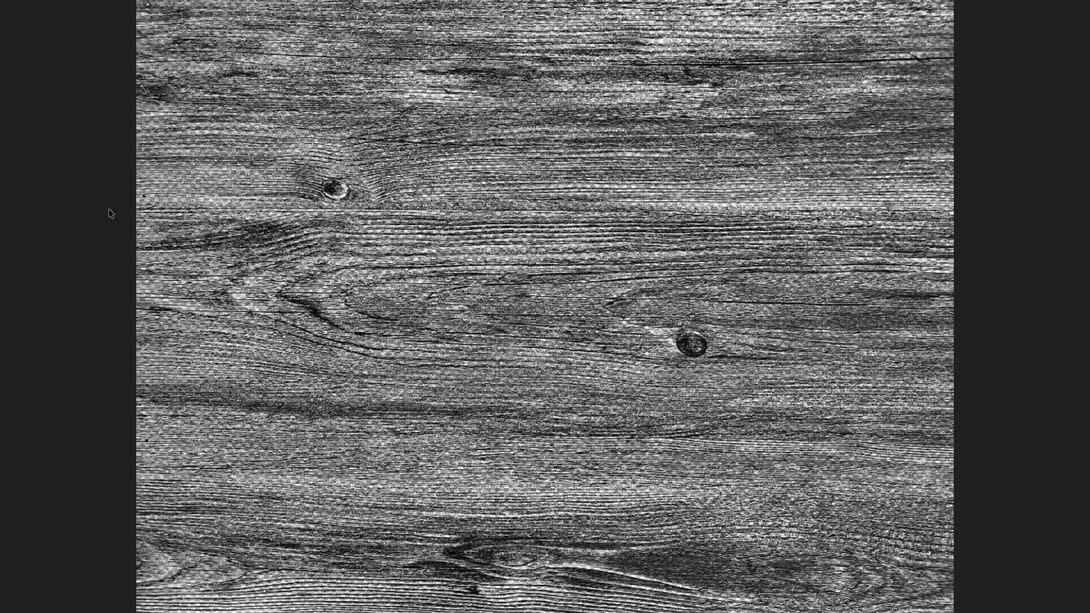
{"action": "key", "text": "Right"}
{"action": "key", "text": "Right"}
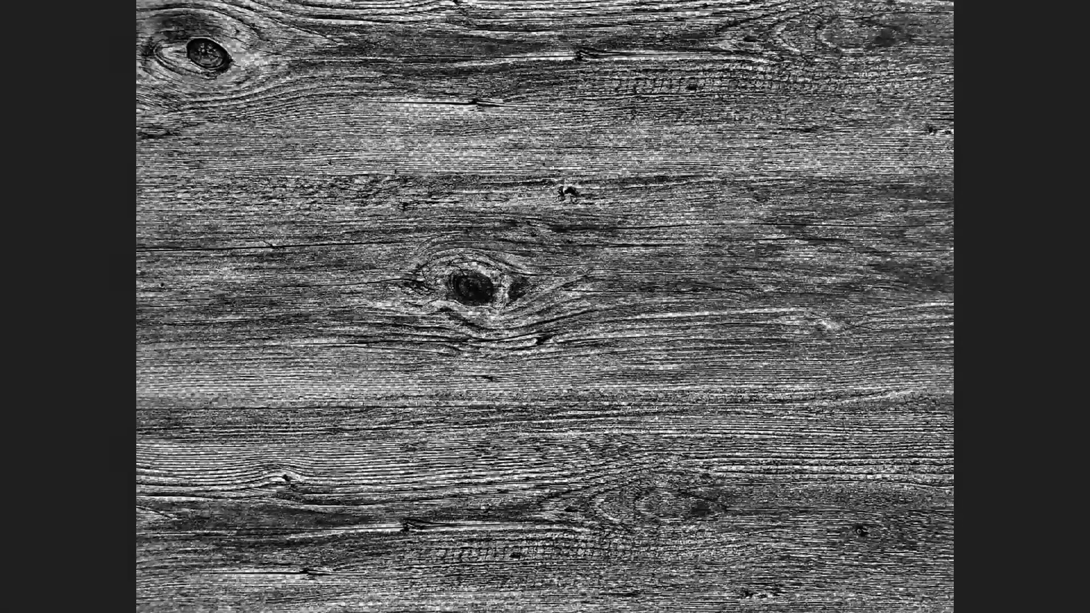
{"action": "key", "text": "Right"}
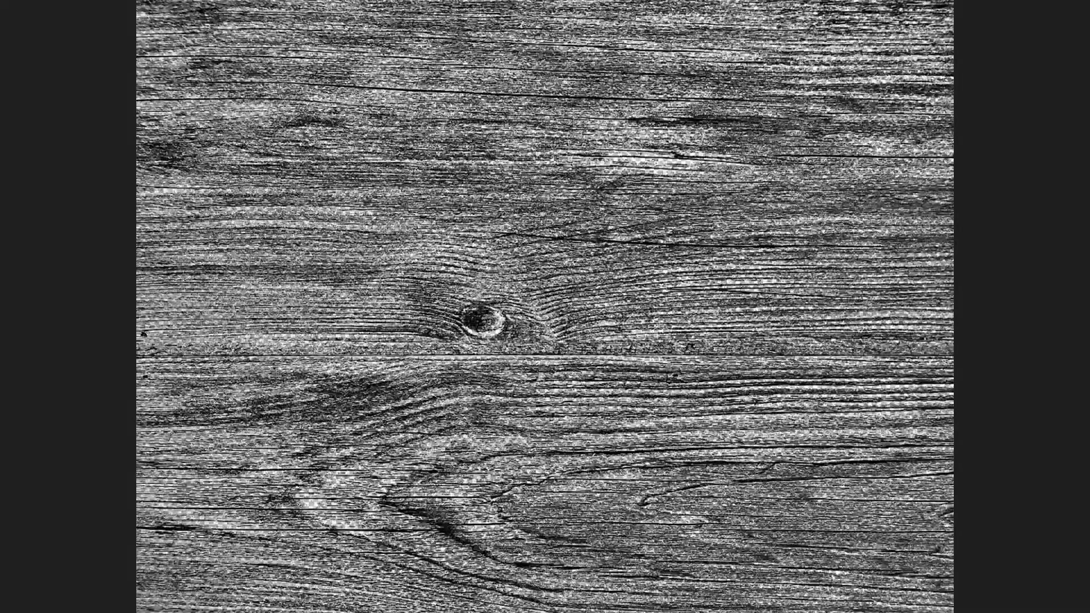
{"action": "key", "text": "Right"}
{"action": "key", "text": "Right"}
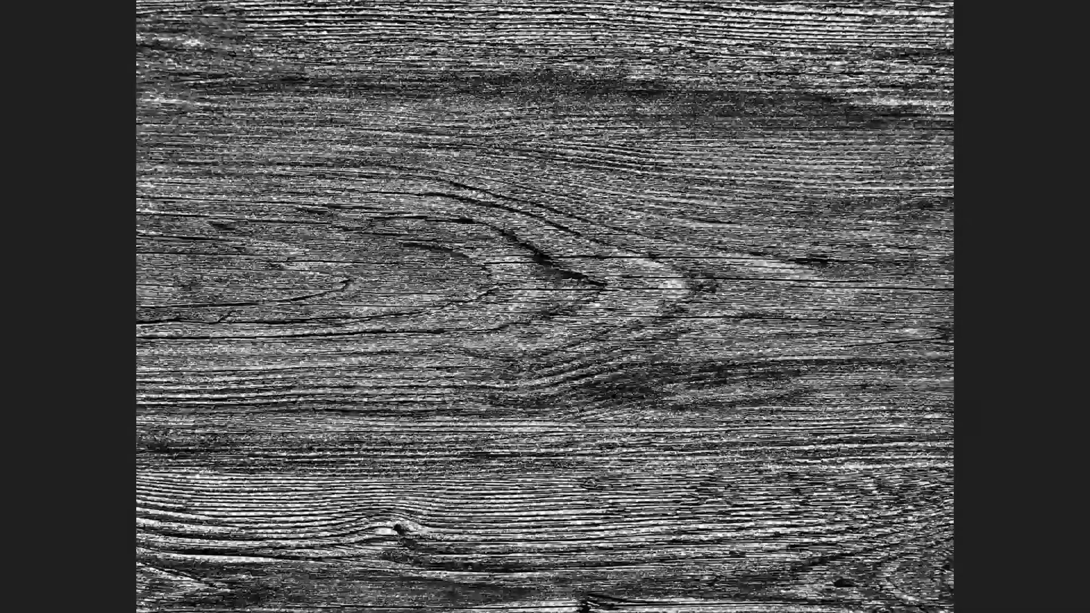
{"action": "key", "text": "Right"}
{"action": "key", "text": "Right"}
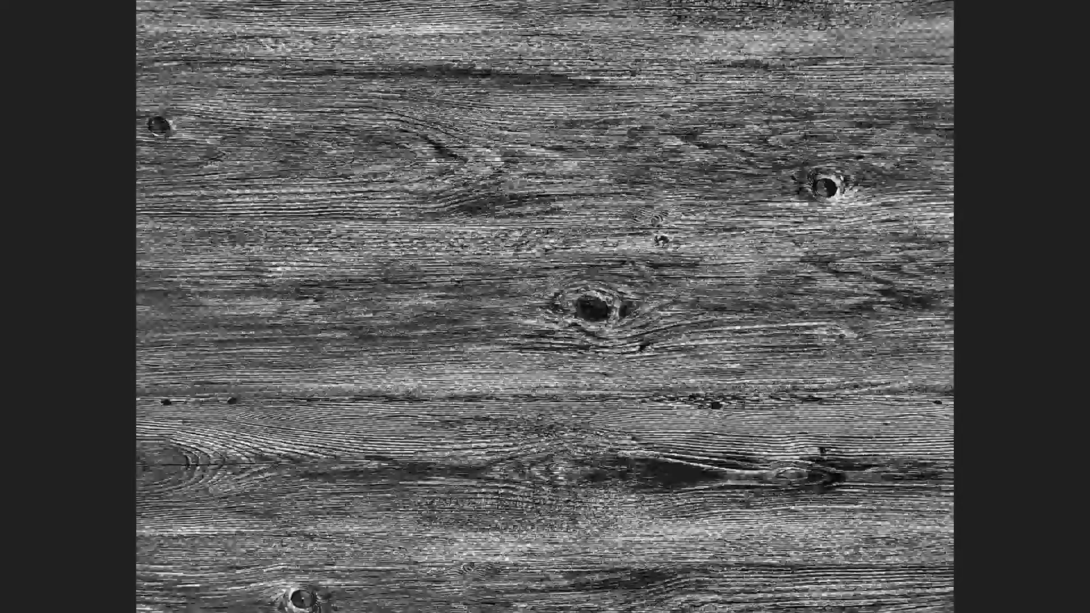
{"action": "key", "text": "Right"}
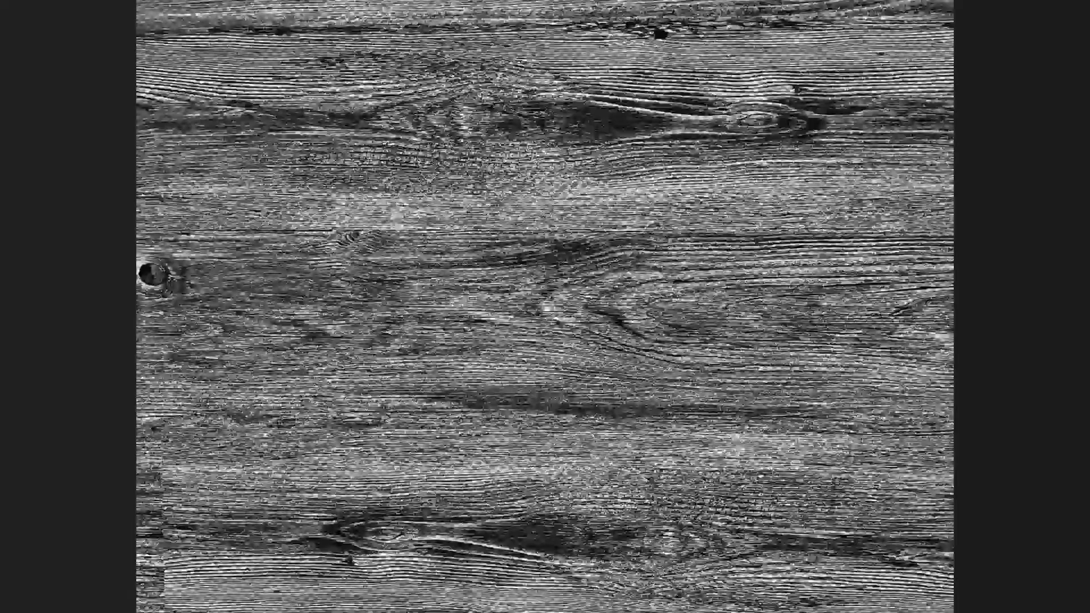
{"action": "key", "text": "Right"}
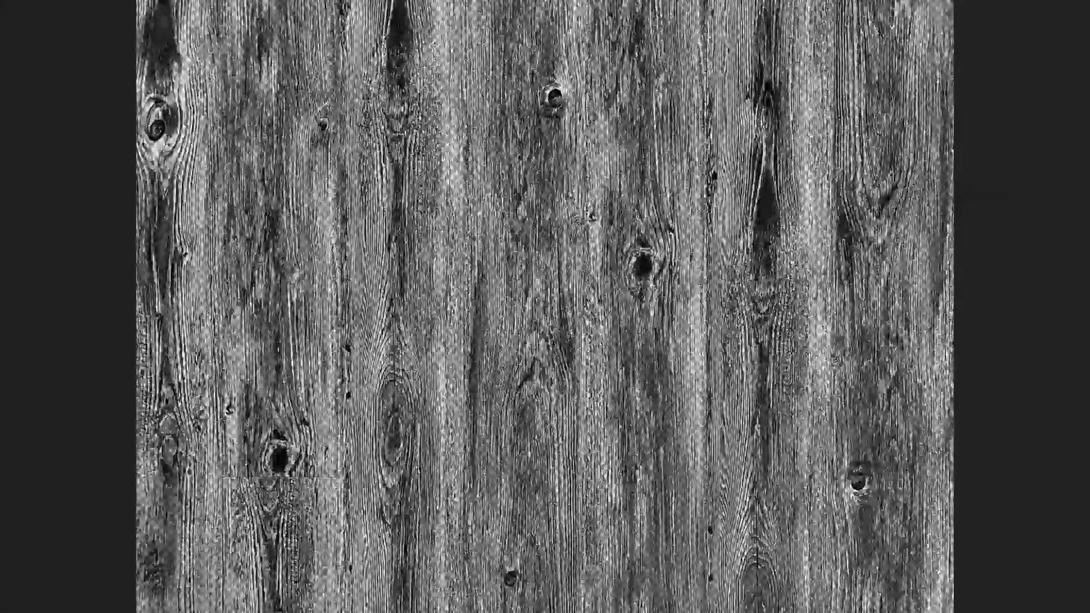
{"action": "key", "text": "Right"}
{"action": "key", "text": "Right"}
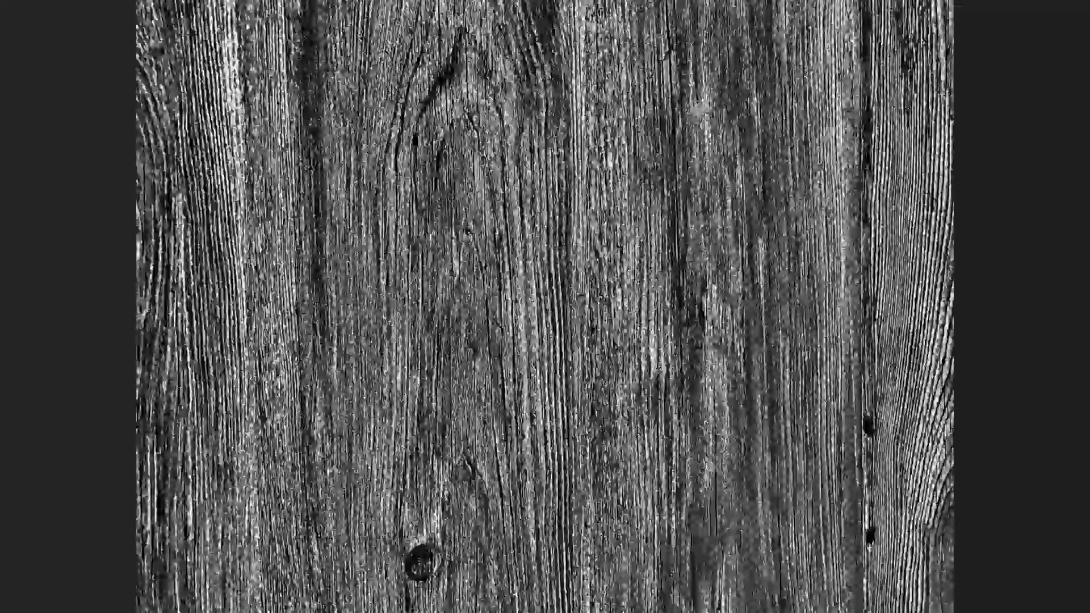
{"action": "key", "text": "Right"}
{"action": "key", "text": "Right"}
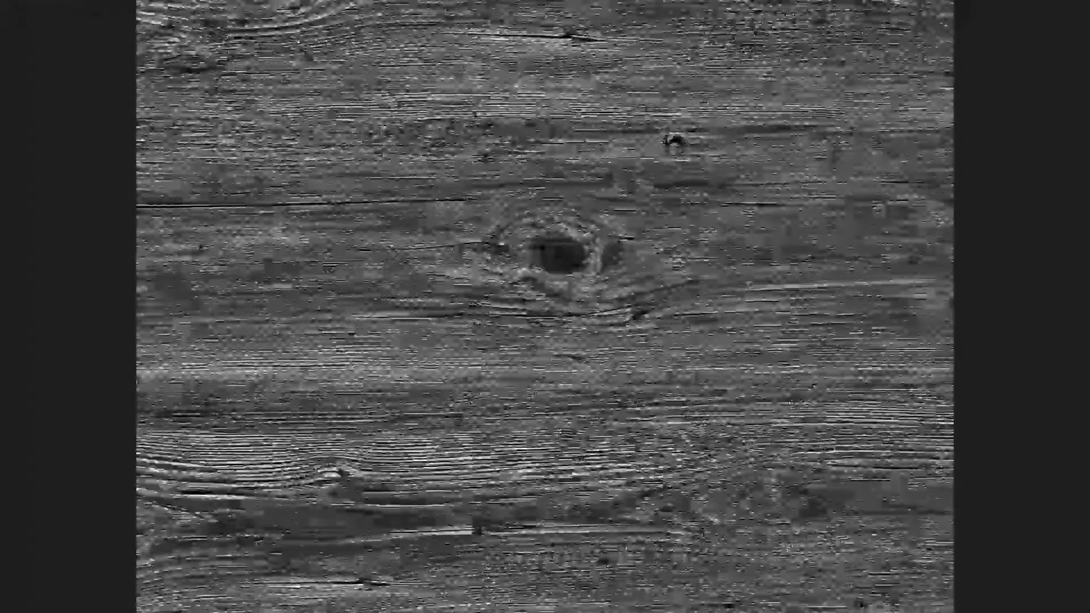
{"action": "key", "text": "Right"}
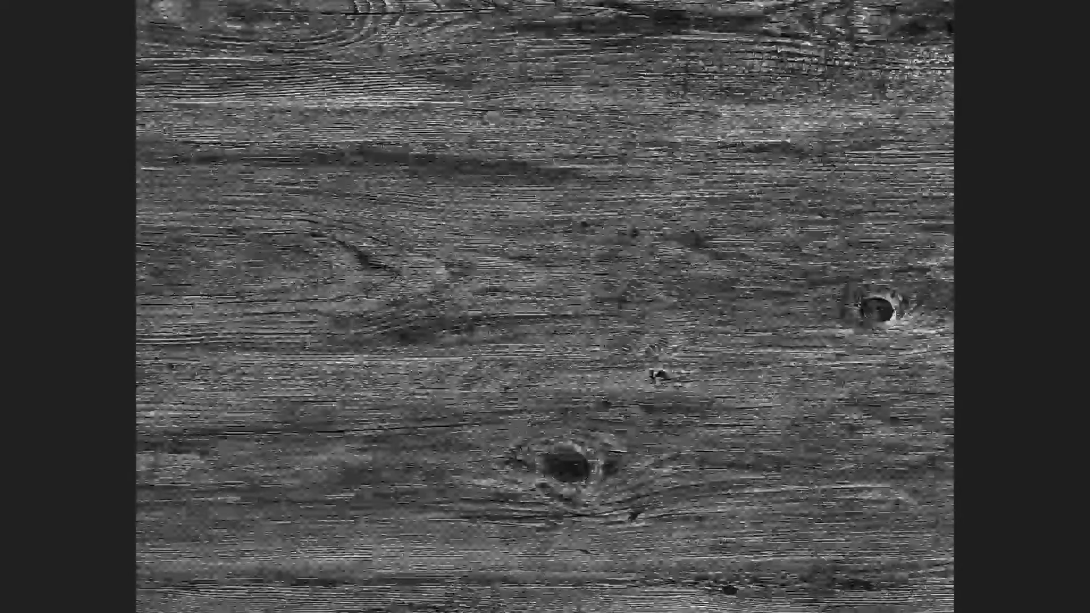
{"action": "key", "text": "Right"}
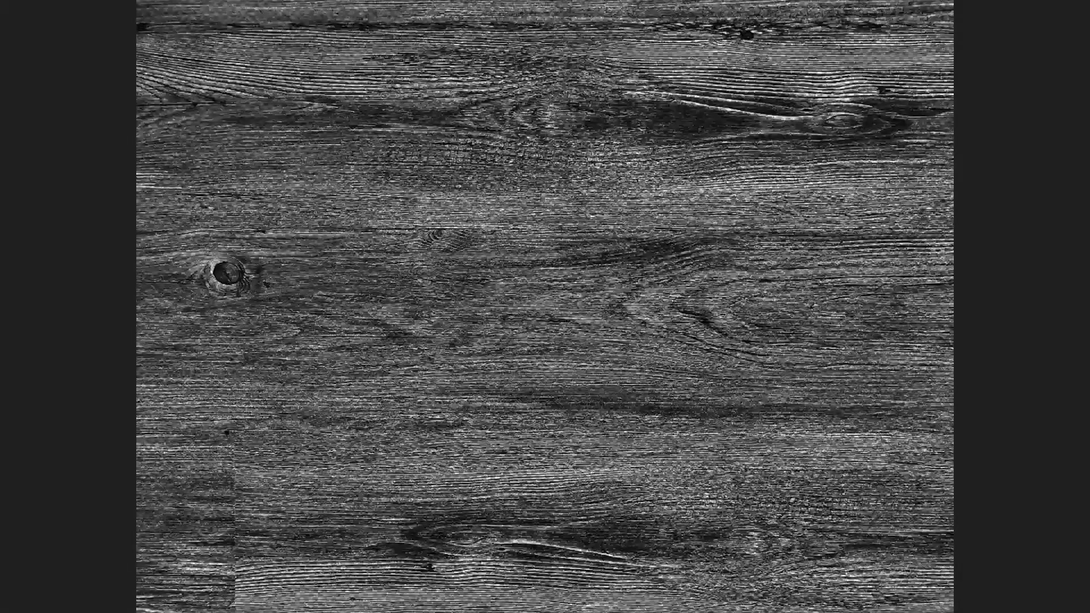
{"action": "key", "text": "Right"}
{"action": "key", "text": "Right"}
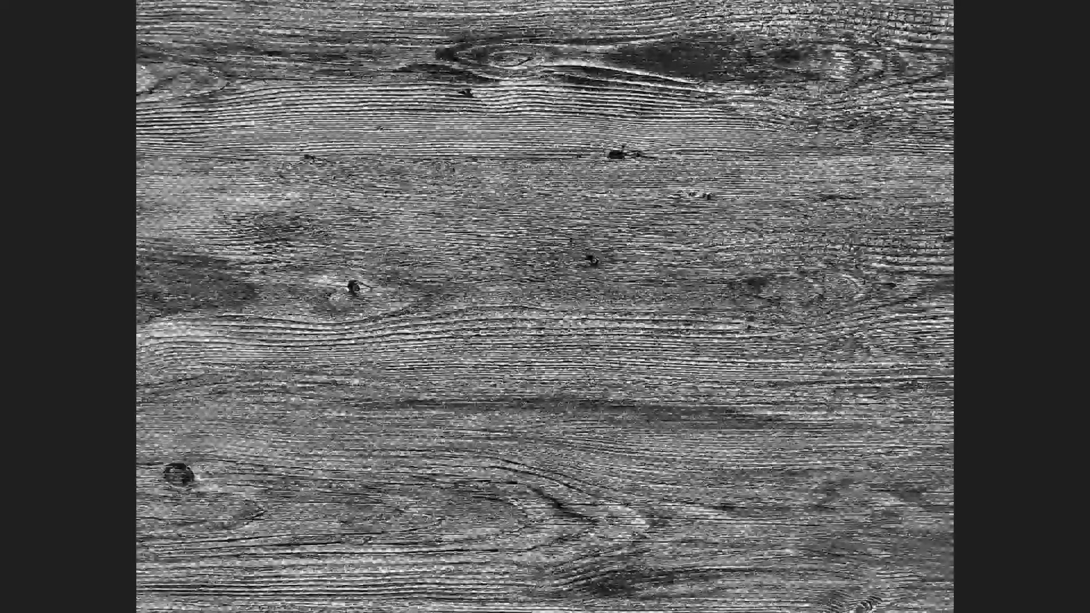
{"action": "key", "text": "Right"}
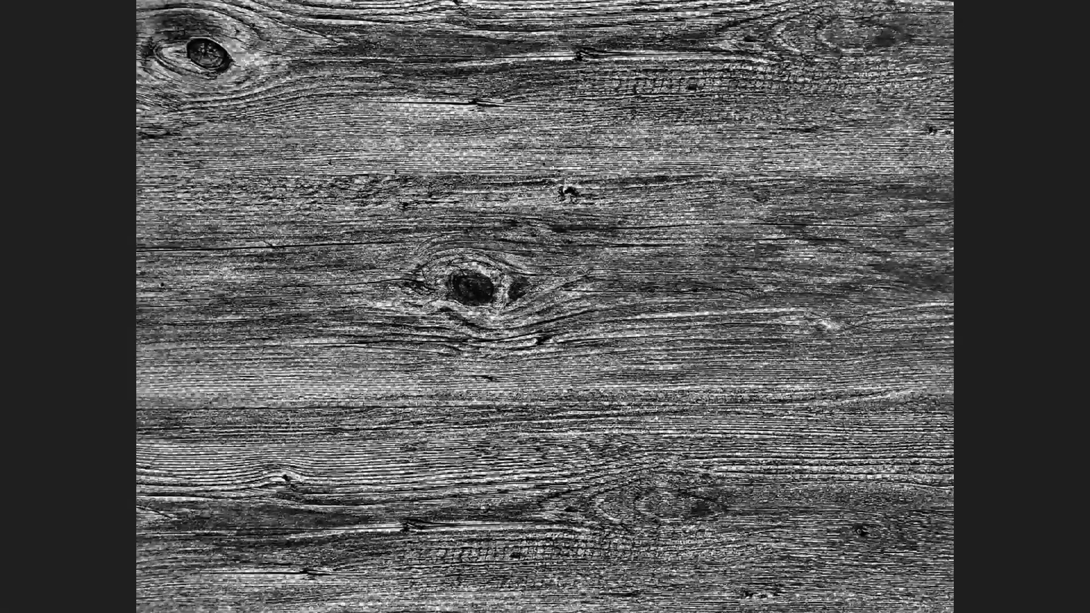
{"action": "key", "text": "Right"}
{"action": "key", "text": "Right"}
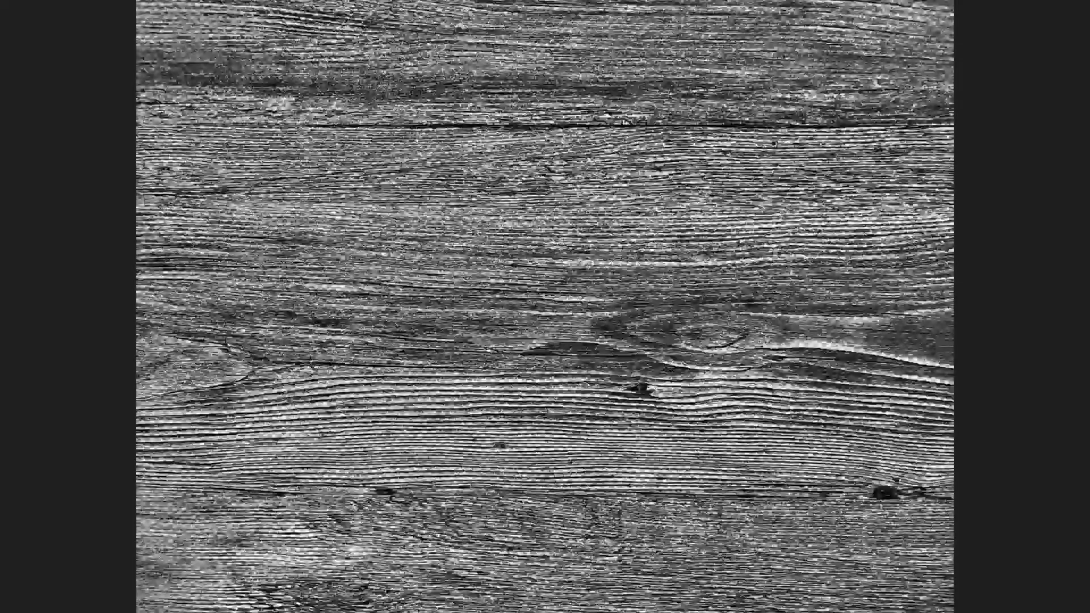
{"action": "key", "text": "Right"}
{"action": "key", "text": "Right"}
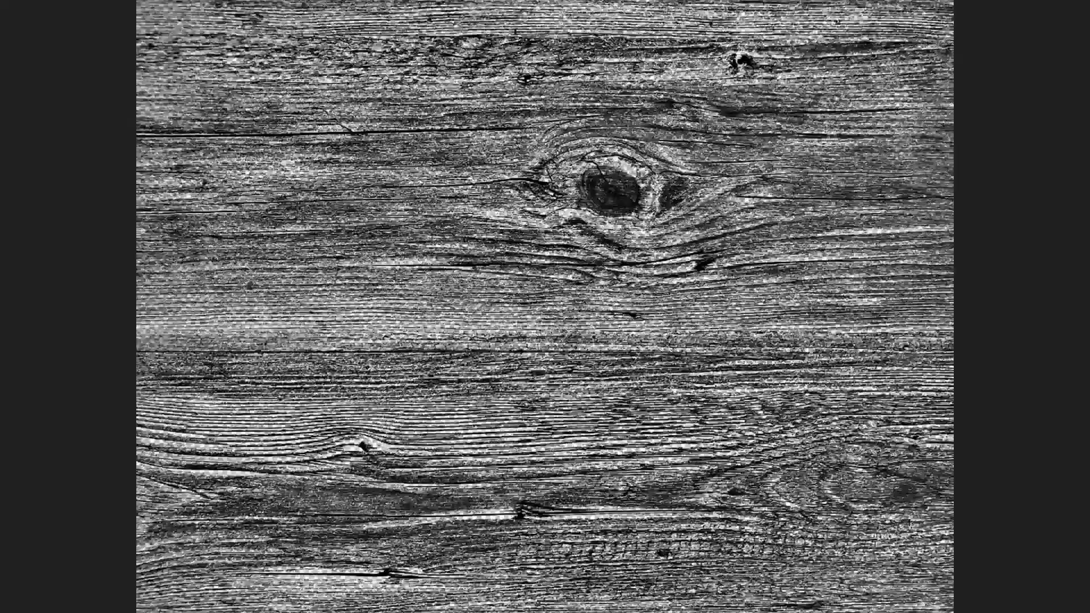
{"action": "key", "text": "Right"}
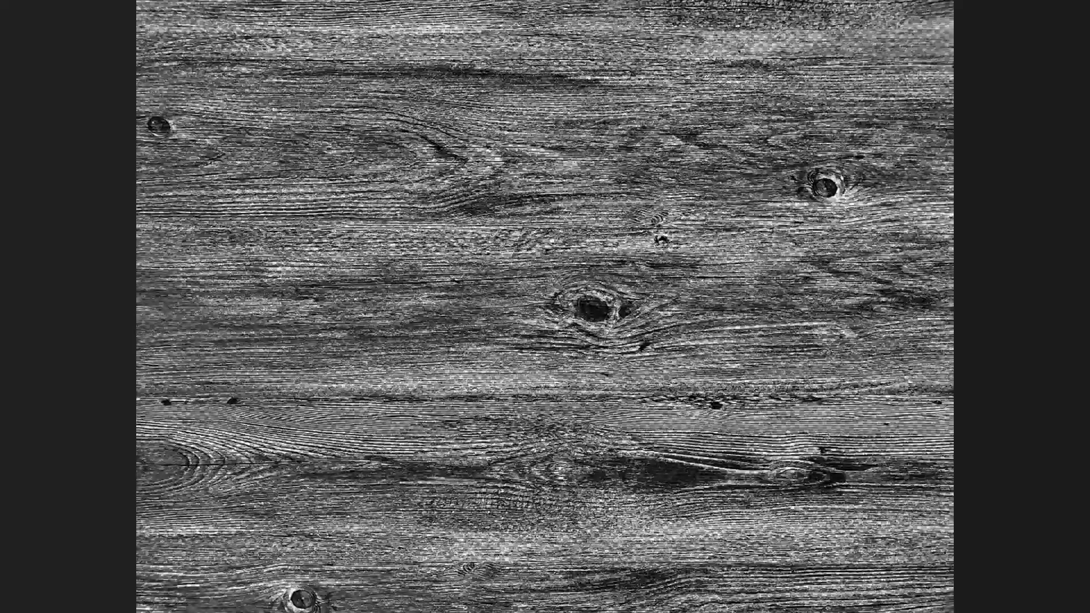
{"action": "key", "text": "Right"}
{"action": "key", "text": "Right"}
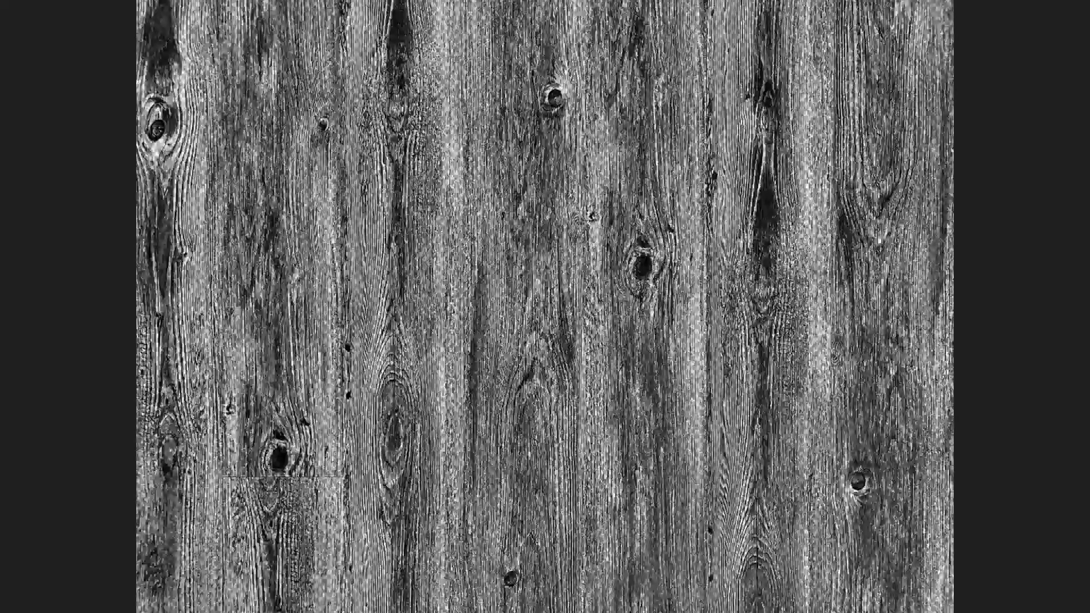
{"action": "key", "text": "Right"}
{"action": "key", "text": "space"}
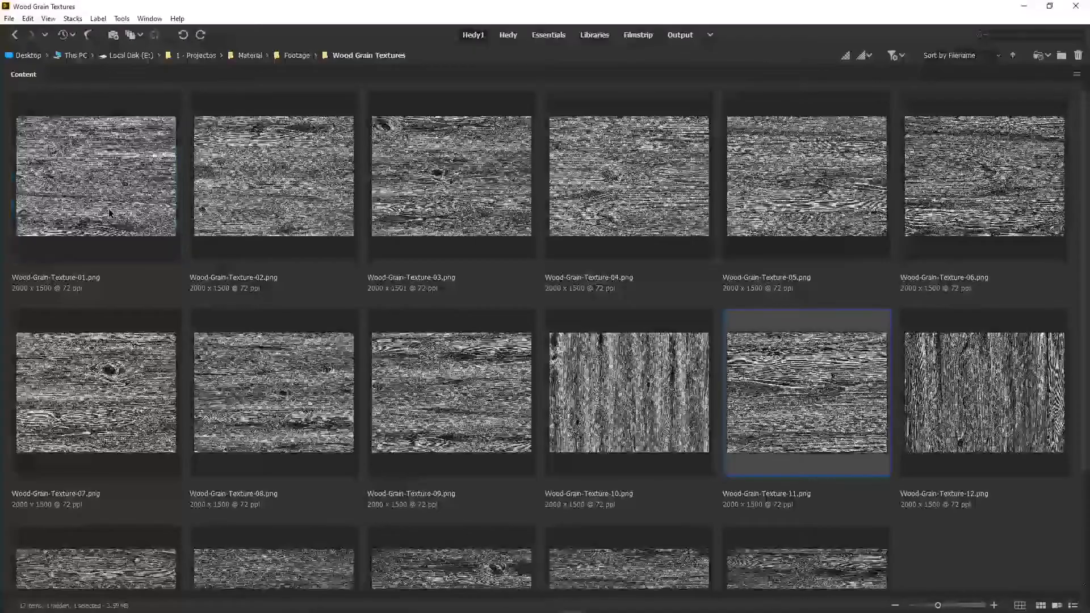
{"action": "scroll", "coordinate": [107, 209], "scroll_direction": "down", "scroll_amount": 3}
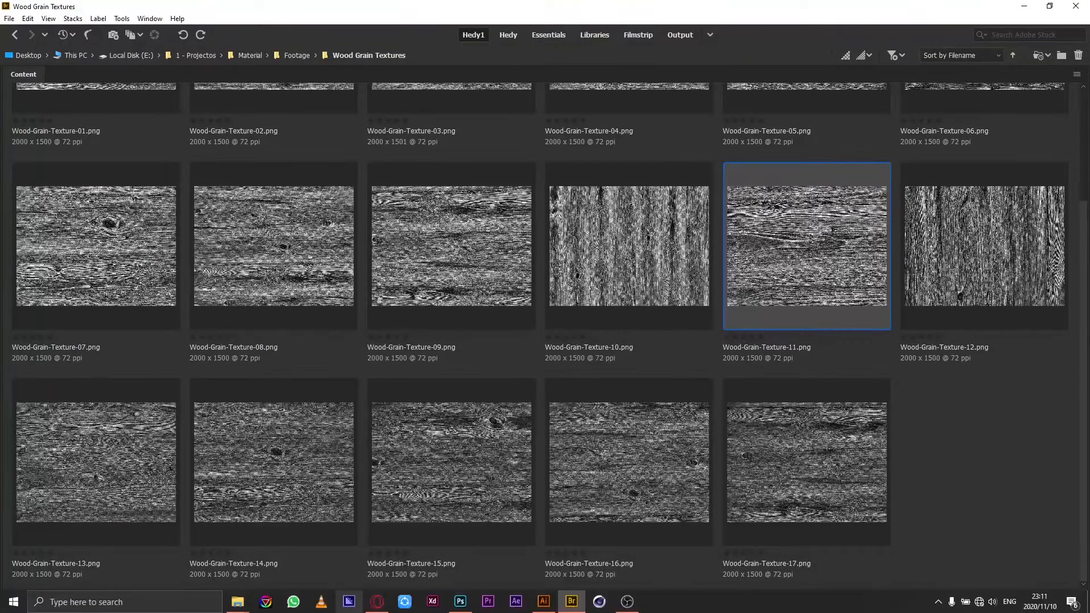
Switch to Photoshop and create a landscape A4 document, 297 x 210 mm at 300 pixels/inch, RGB Color, with white background.
{"action": "left_click", "coordinate": [460, 603]}
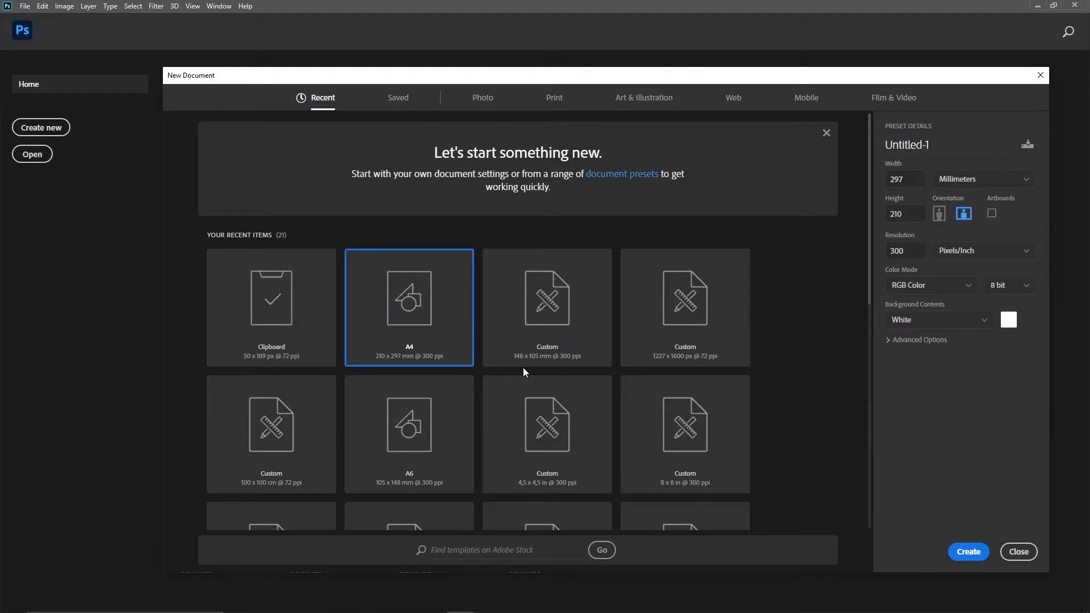
{"action": "left_click", "coordinate": [960, 553]}
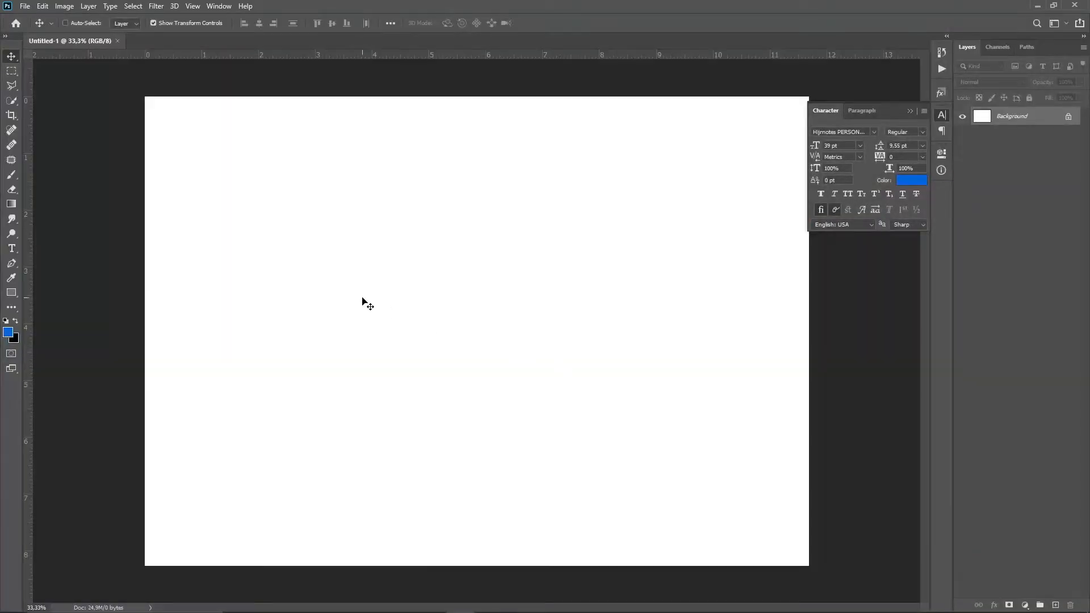
Place Wood-Grain-Texture-11 from Bridge into the new Photoshop document and enlarge it to about 42.46% so it covers the whole canvas.
{"action": "mouse_move", "coordinate": [516, 603]}
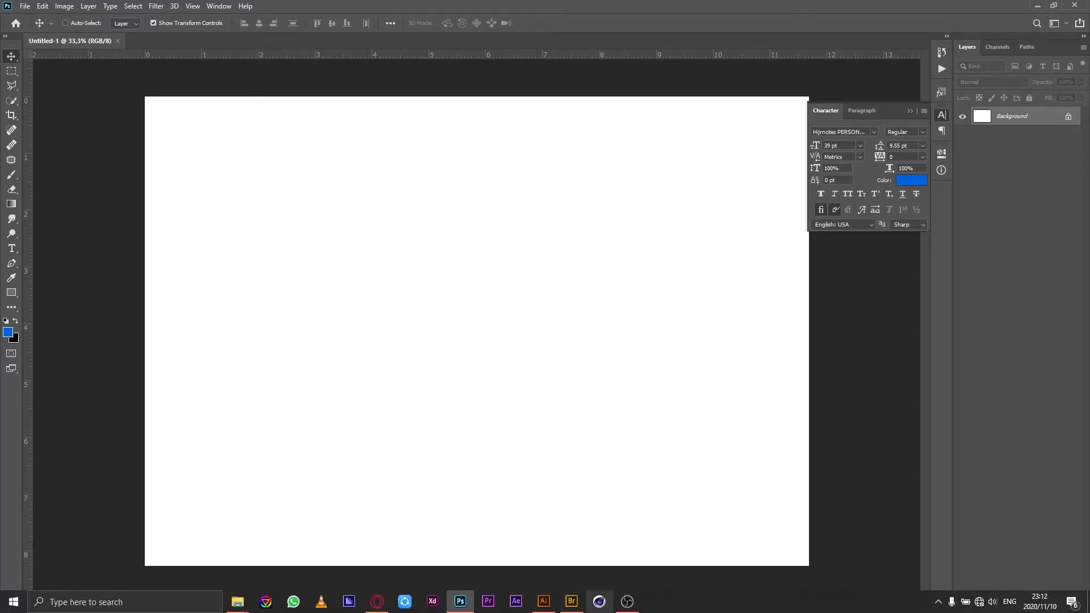
{"action": "left_click", "coordinate": [572, 601]}
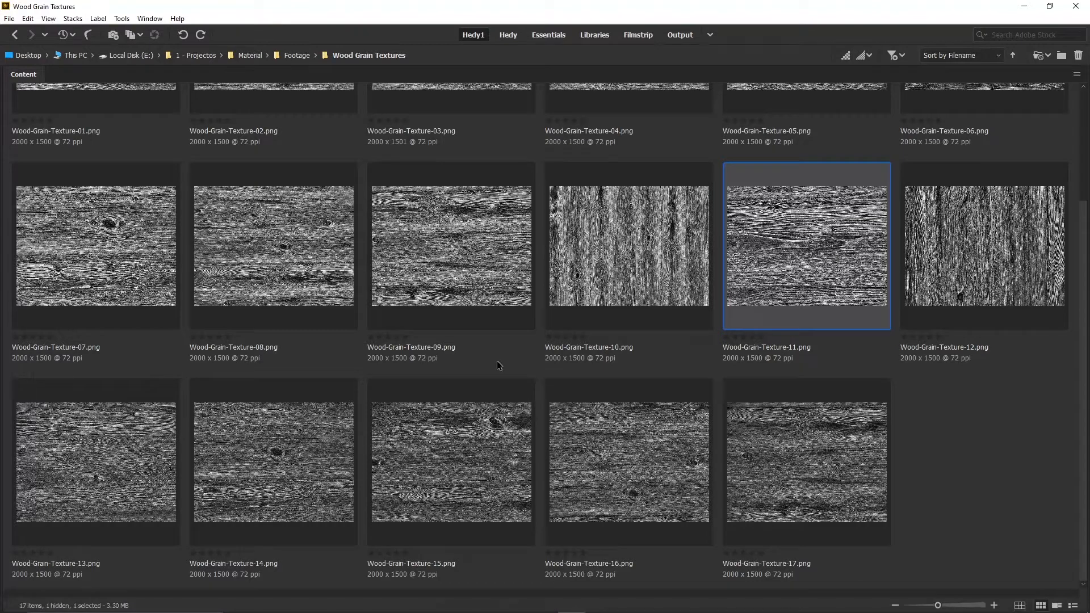
{"action": "left_click_drag", "start_coordinate": [754, 235], "coordinate": [436, 431]}
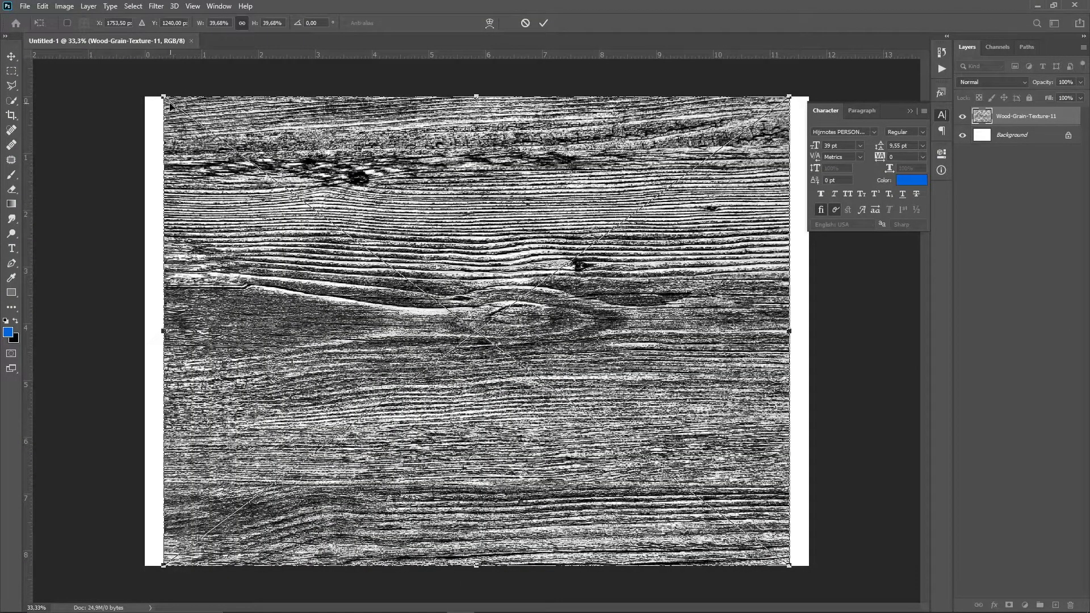
{"action": "left_click_drag", "start_coordinate": [162, 97], "coordinate": [141, 79]}
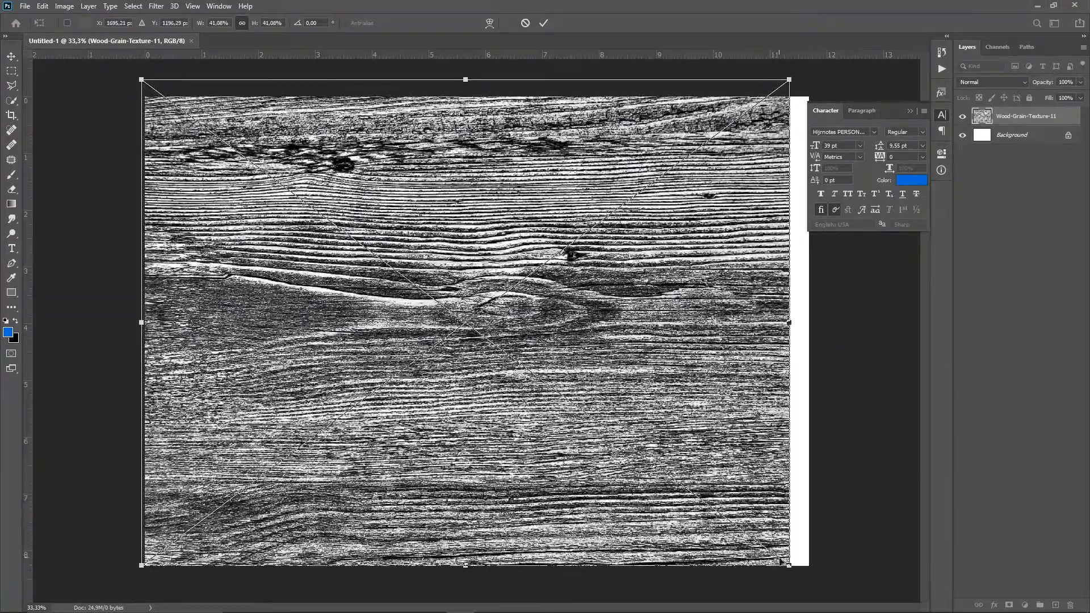
{"action": "left_click_drag", "start_coordinate": [790, 566], "coordinate": [811, 580]}
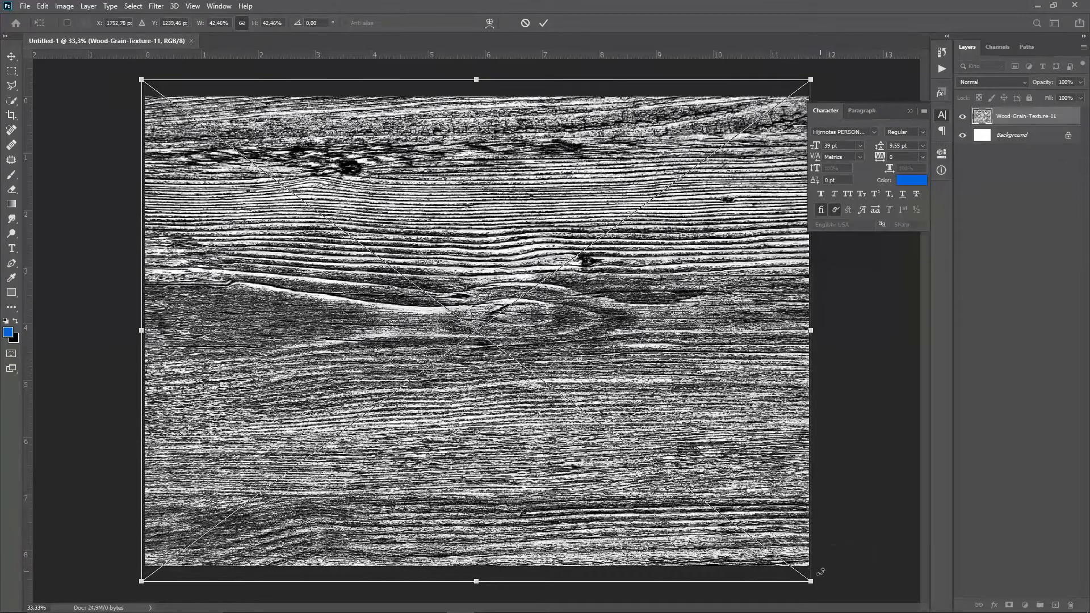
{"action": "key", "text": "Return"}
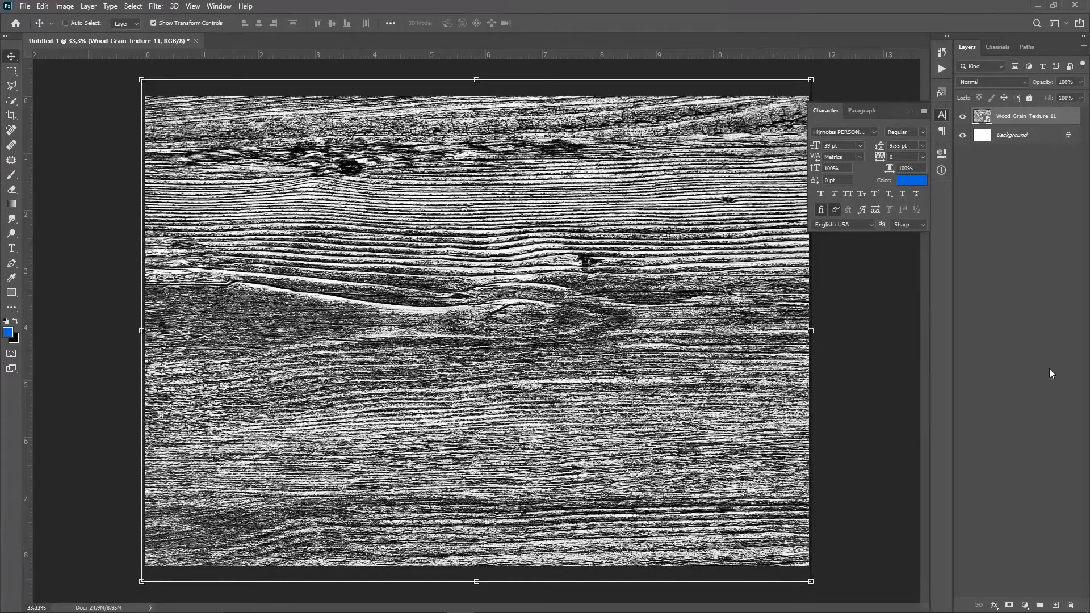
Add an orange (fd8f00) Solid Color fill layer between the Background and the wood grain texture.
{"action": "left_click", "coordinate": [1021, 134]}
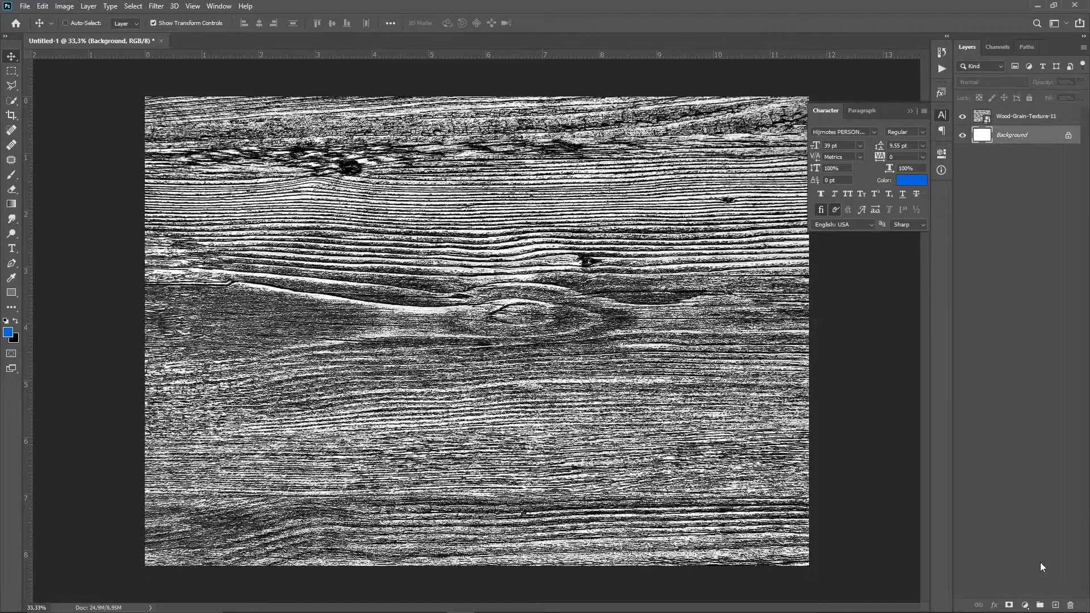
{"action": "left_click", "coordinate": [1026, 605]}
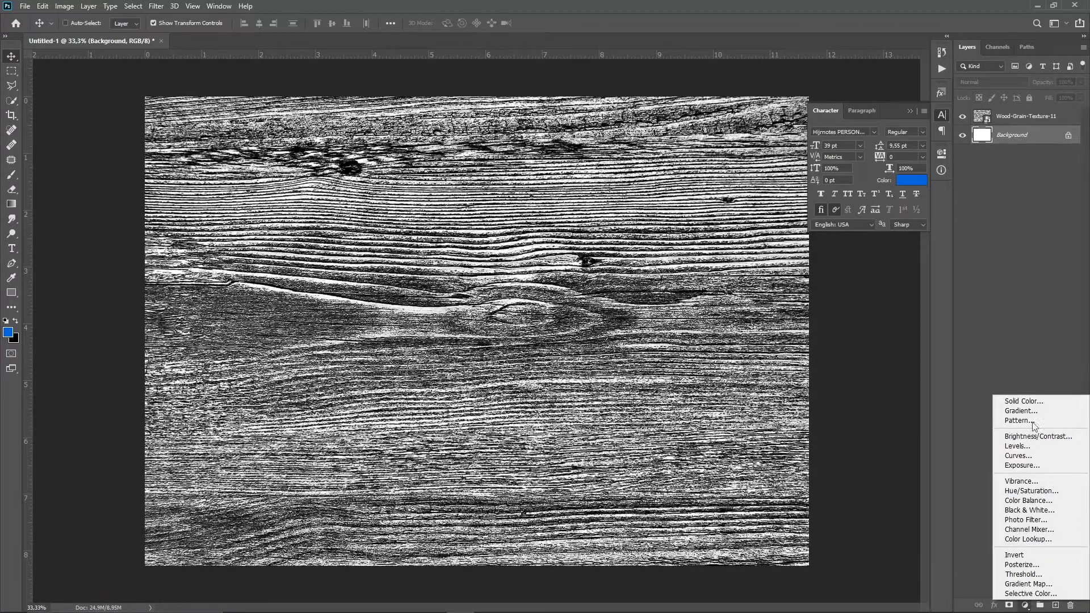
{"action": "left_click", "coordinate": [1031, 401]}
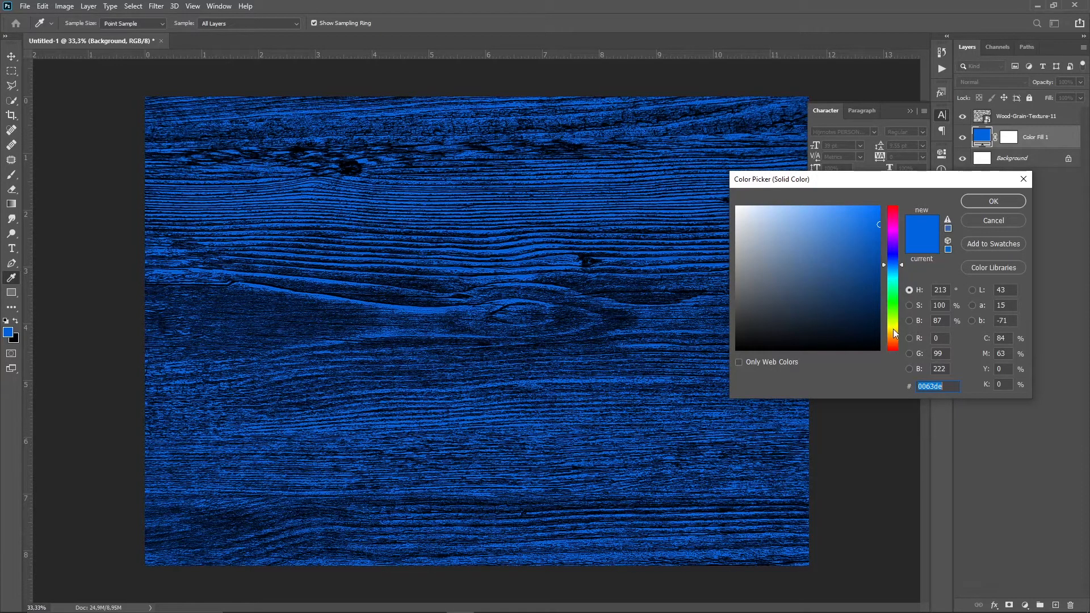
{"action": "left_click_drag", "start_coordinate": [894, 329], "coordinate": [895, 336]}
{"action": "left_click", "coordinate": [858, 275]}
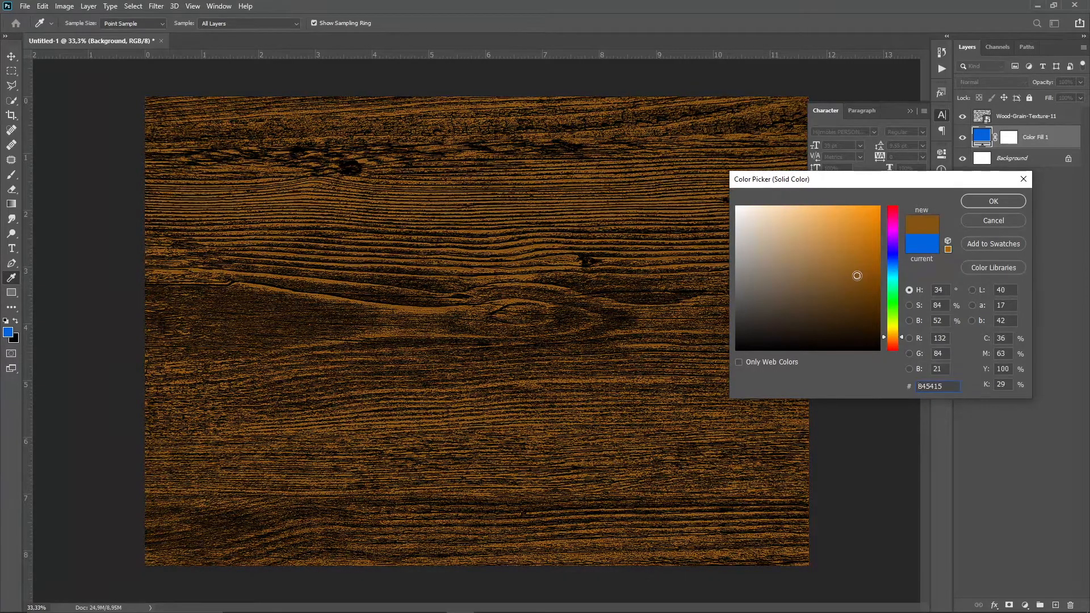
{"action": "left_click_drag", "start_coordinate": [862, 276], "coordinate": [901, 207]}
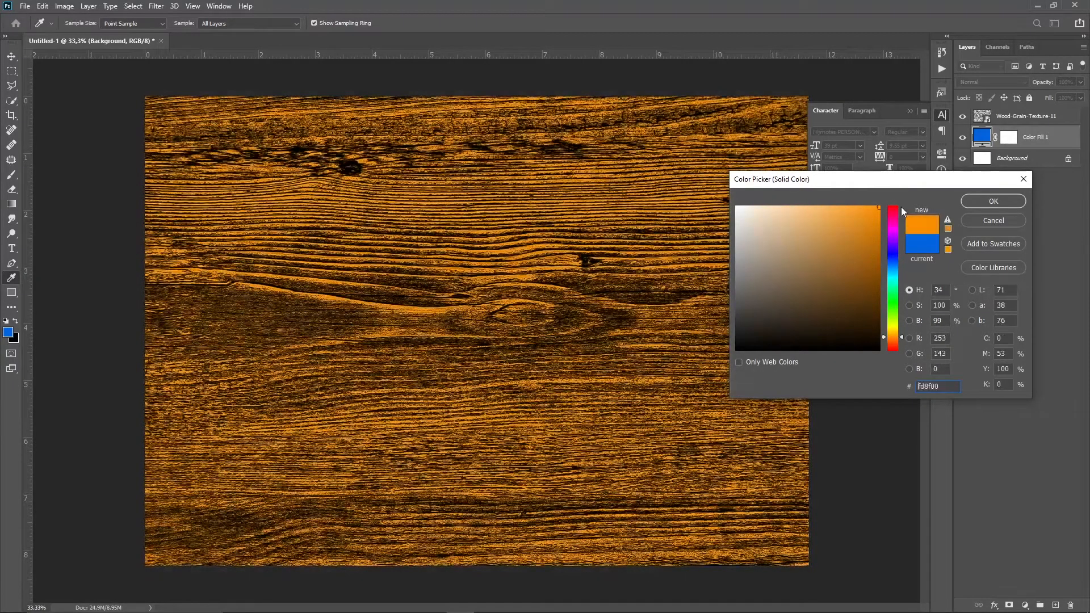
{"action": "key", "text": "Return"}
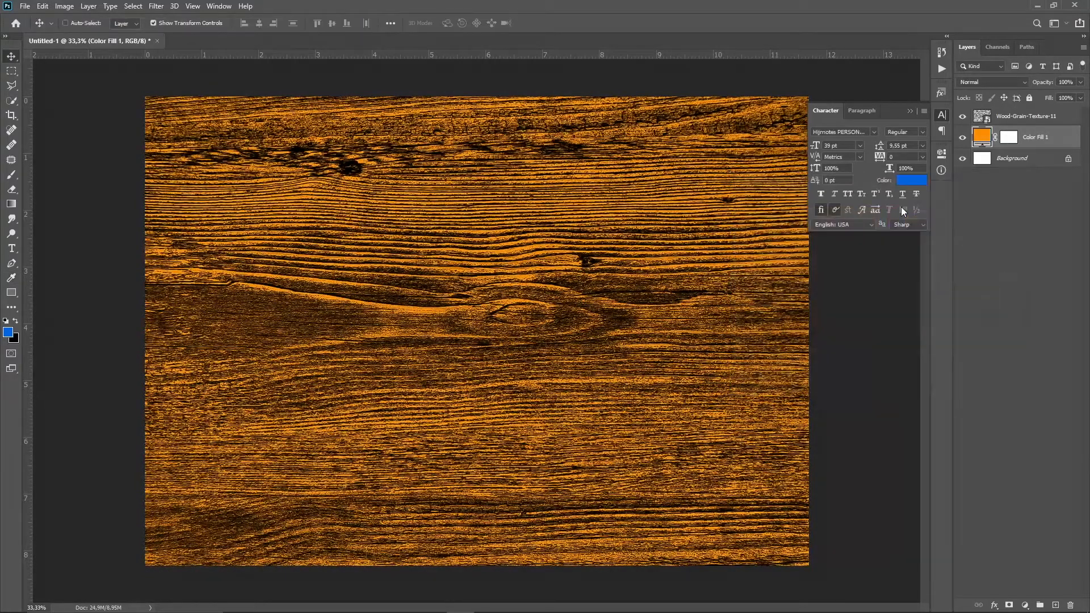
Add a point text layer reading "free" directly above the orange Color Fill 1 layer, beneath the wood grain texture.
{"action": "left_click", "coordinate": [1000, 251]}
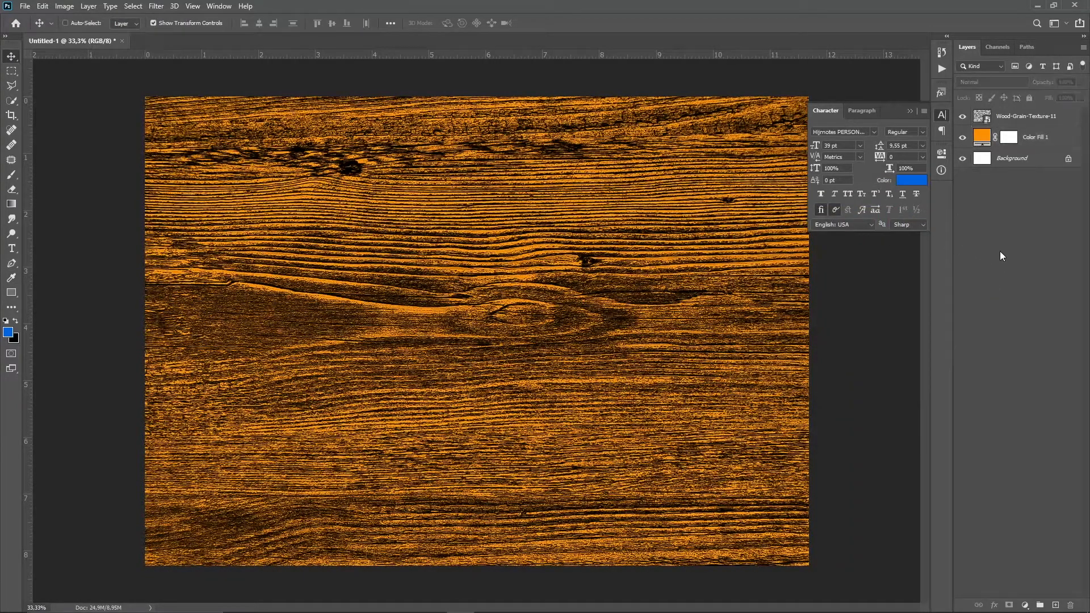
{"action": "left_click", "coordinate": [1042, 137]}
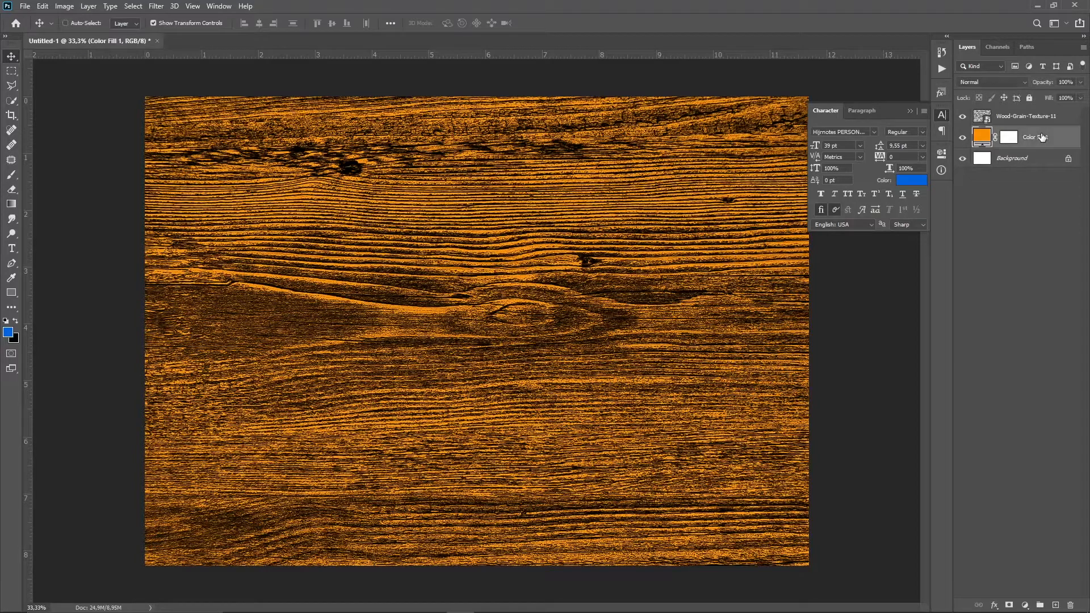
{"action": "key", "text": "t"}
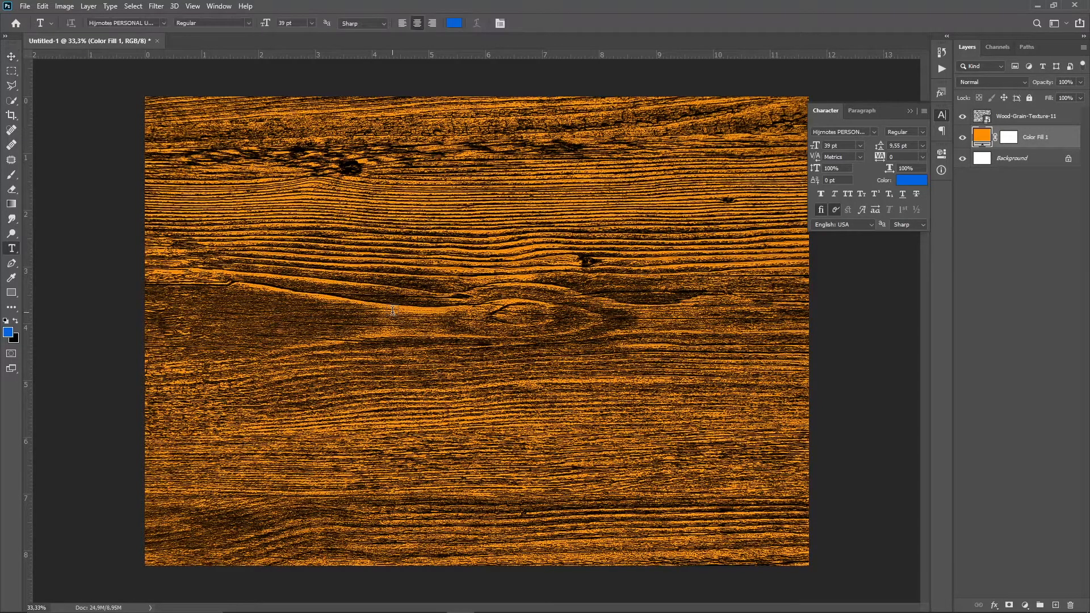
{"action": "left_click", "coordinate": [393, 311]}
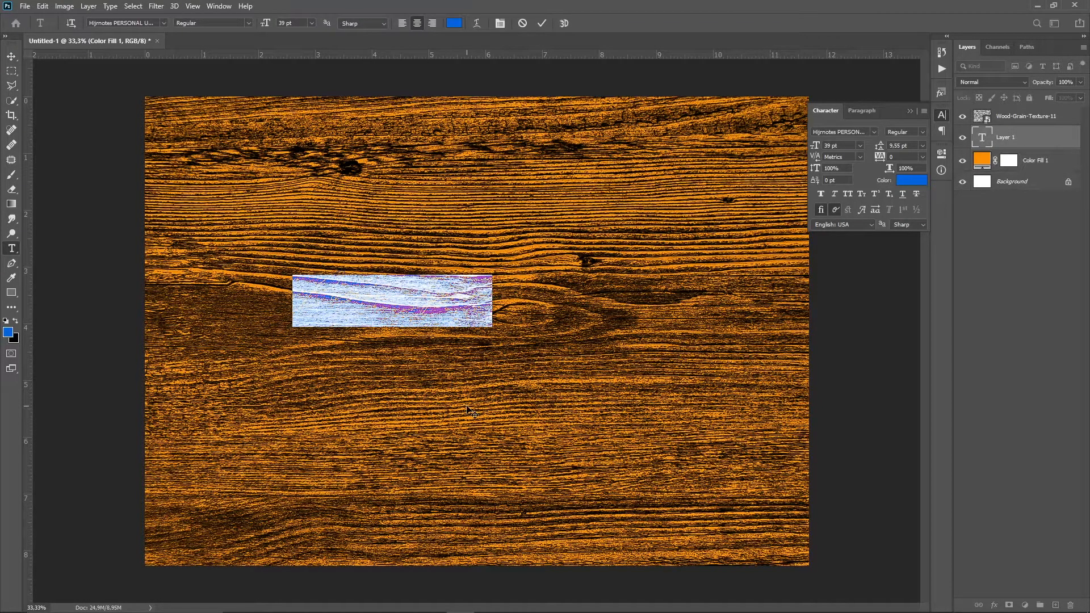
{"action": "key", "text": "BackSpace"}
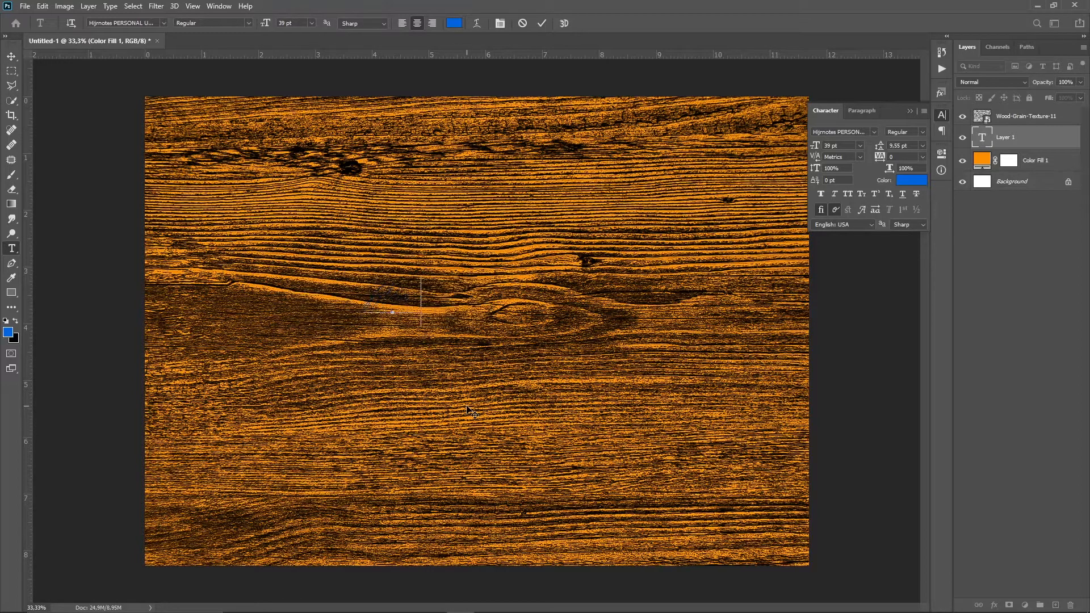
{"action": "key", "text": "ctrl+Return"}
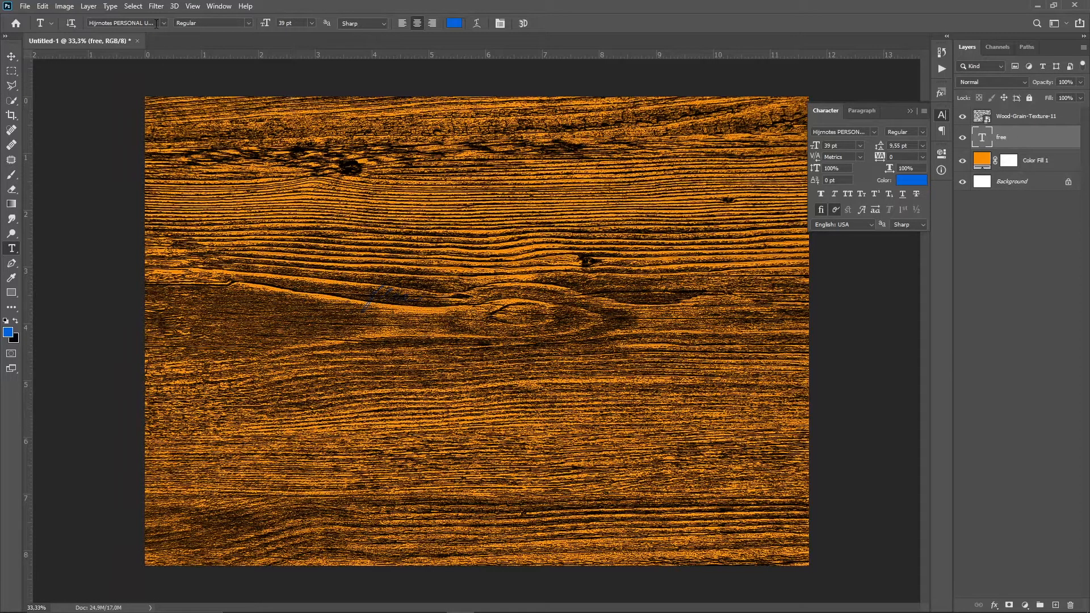
Change the "free" text's font to MADE Outer Sans Black.
{"action": "left_click", "coordinate": [156, 23]}
{"action": "type", "text": "masd"}
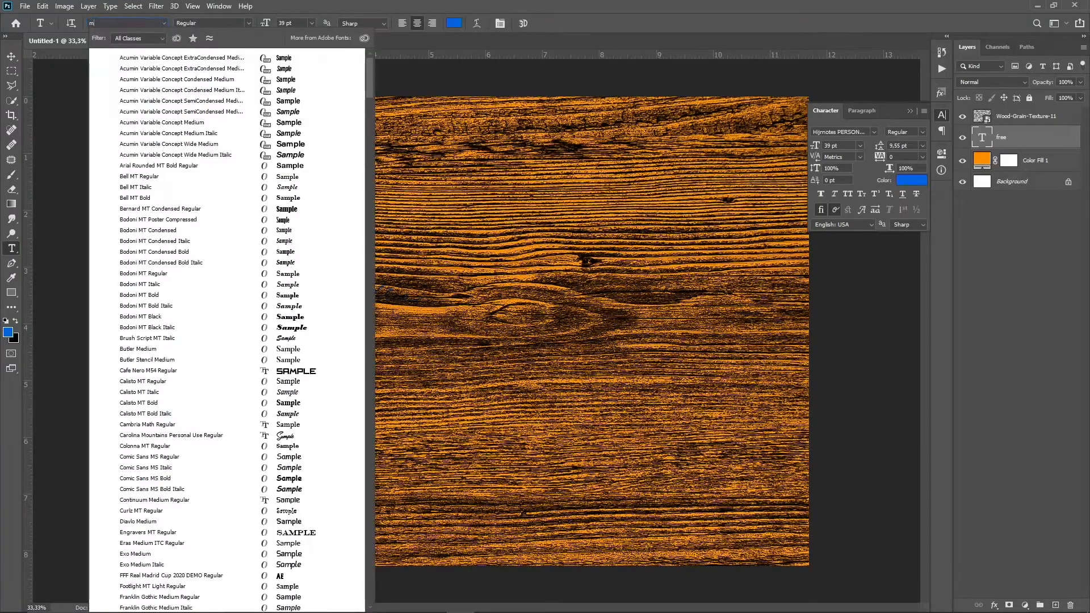
{"action": "key", "text": "BackSpace"}
{"action": "key", "text": "BackSpace"}
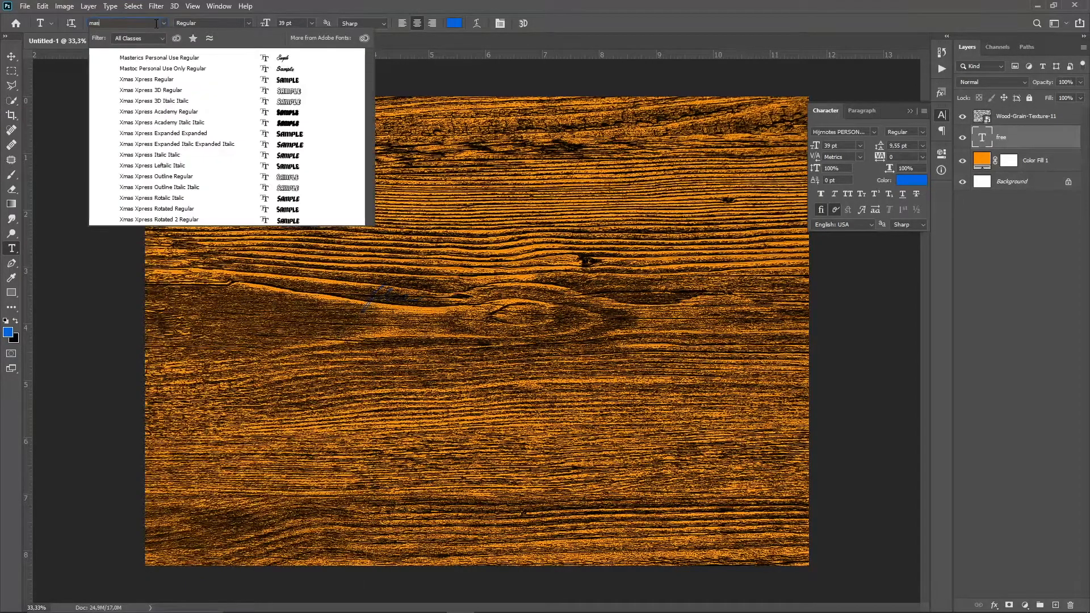
{"action": "type", "text": "de"}
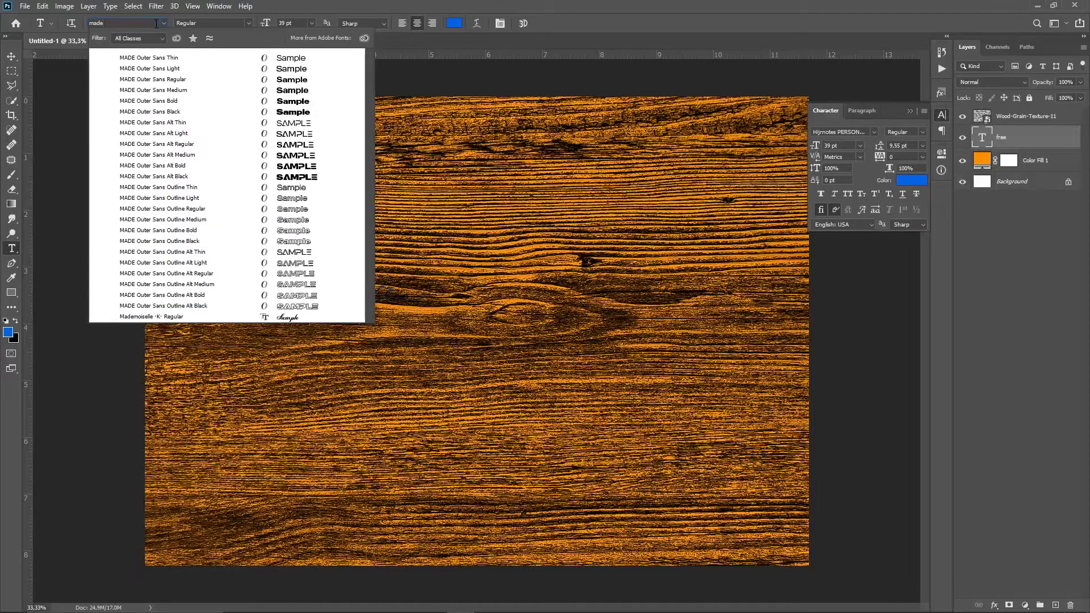
{"action": "left_click", "coordinate": [179, 113]}
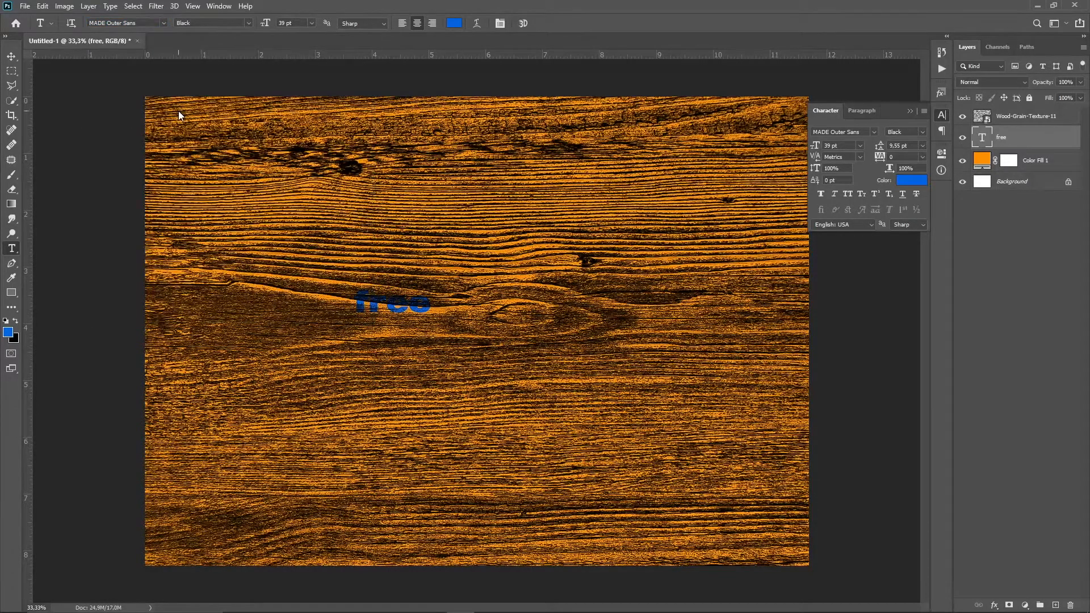
Set the "free" text's size to 72 pt and turn on All Caps.
{"action": "left_click", "coordinate": [859, 143]}
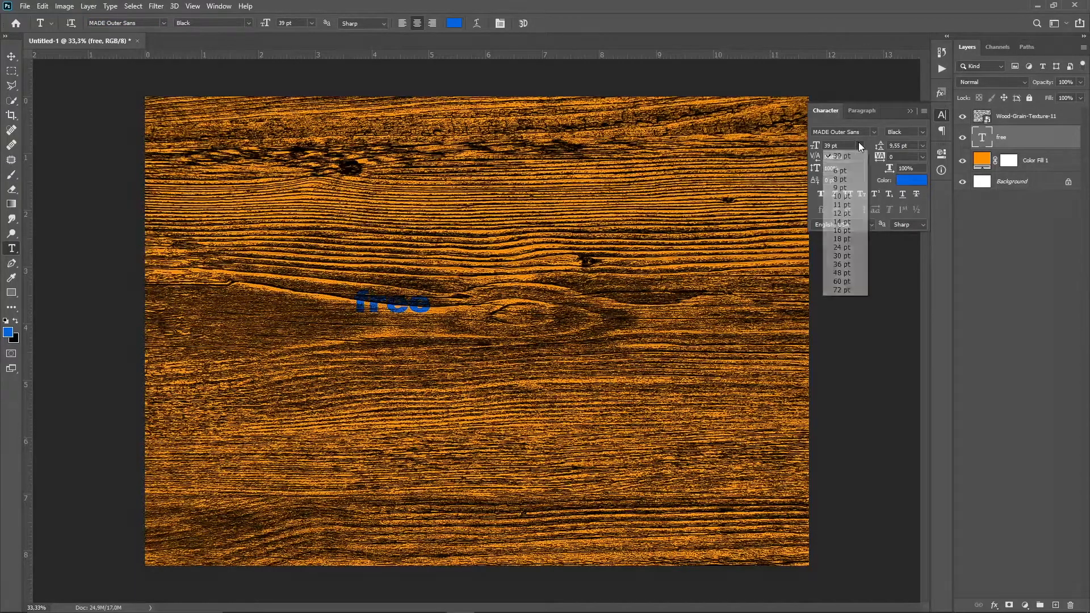
{"action": "left_click", "coordinate": [857, 290]}
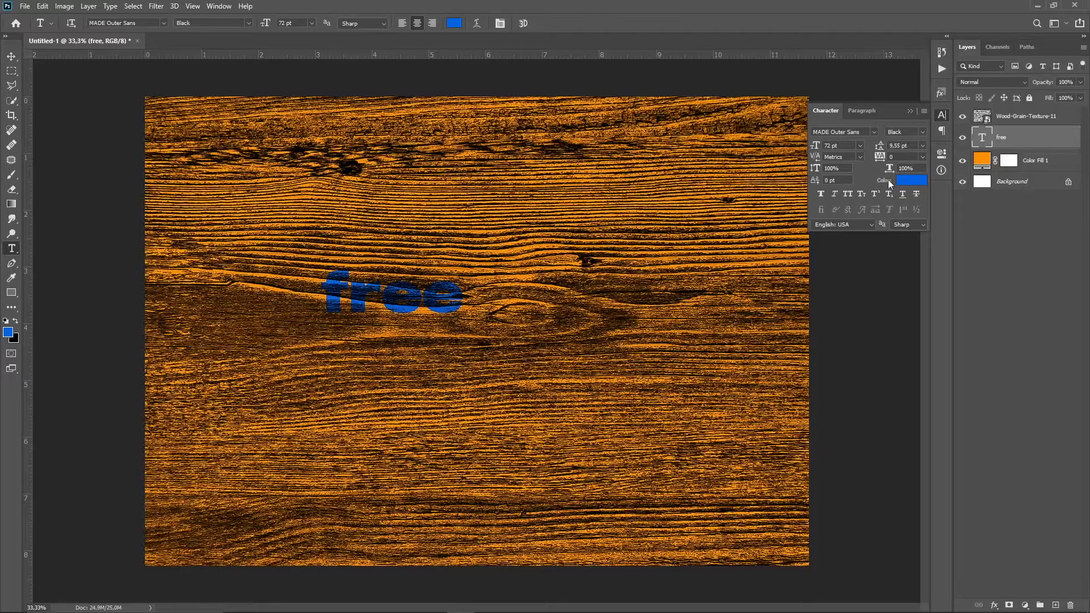
{"action": "left_click", "coordinate": [848, 193]}
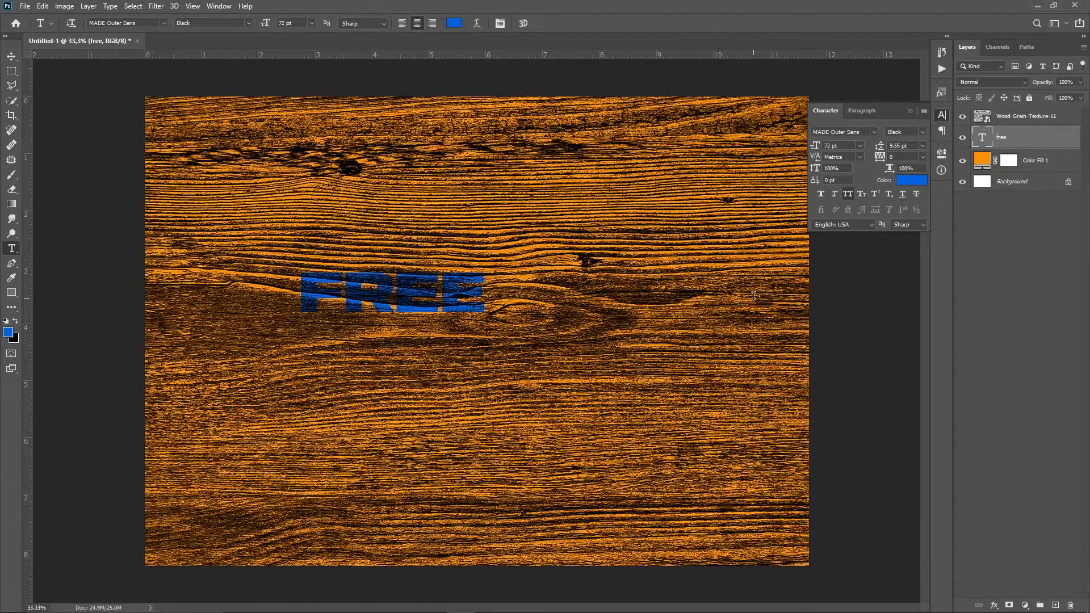
Change the text color to white (ffffff).
{"action": "left_click", "coordinate": [920, 180]}
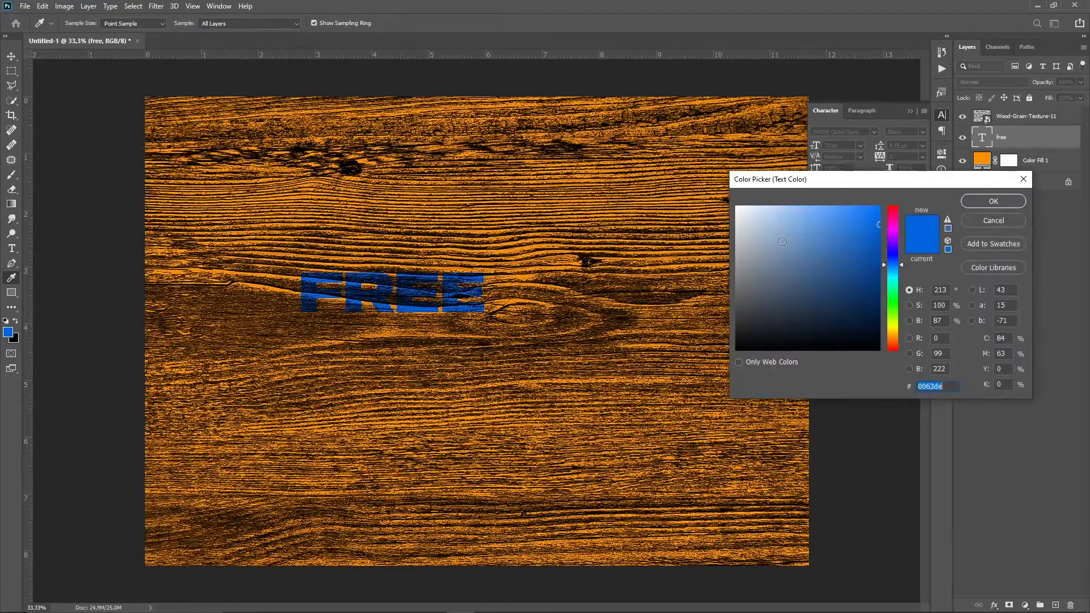
{"action": "type", "text": "ffffff"}
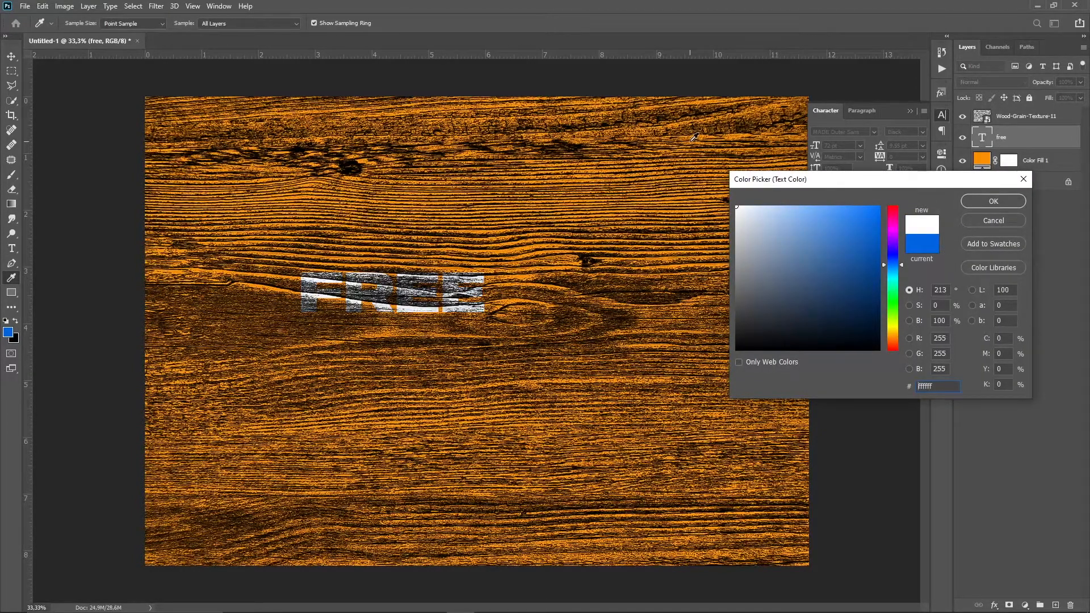
{"action": "key", "text": "Return"}
Scale the FREE text up to about 239.6% and move it to the upper middle of the canvas.
{"action": "key", "text": "v"}
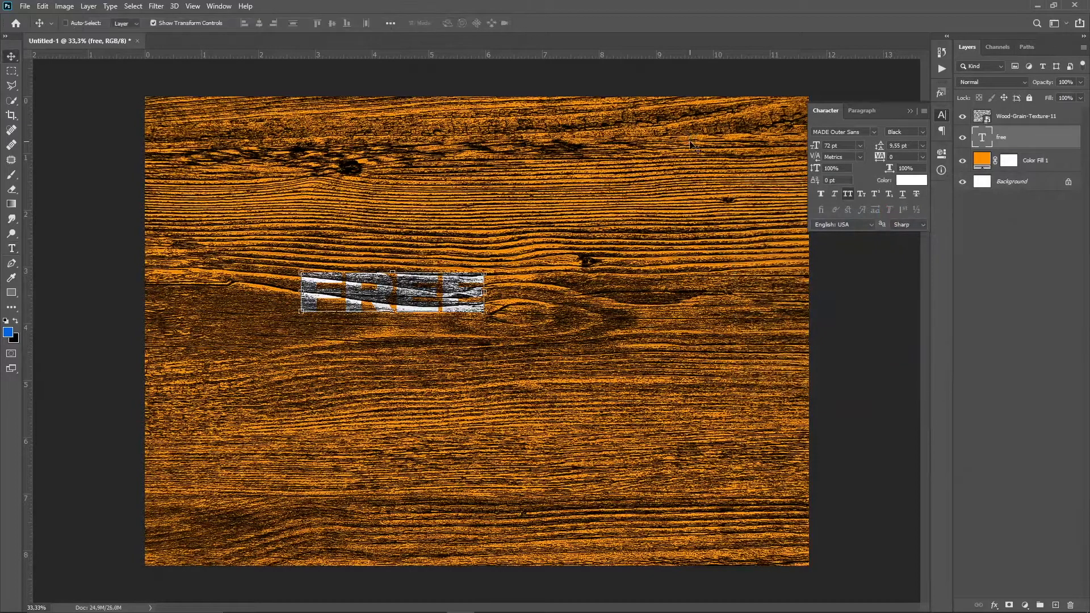
{"action": "left_click_drag", "start_coordinate": [483, 275], "coordinate": [761, 116]}
{"action": "key", "text": "Return"}
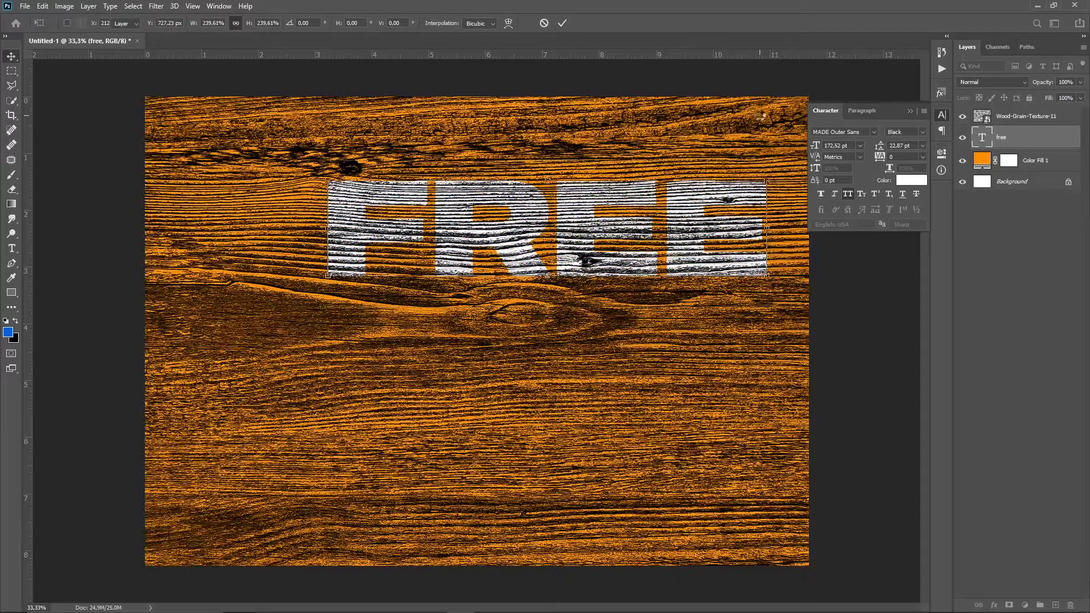
{"action": "left_click_drag", "start_coordinate": [606, 219], "coordinate": [536, 211]}
Extend the FREE text with two more lines reading "wood" and "texture".
{"action": "key", "text": "t"}
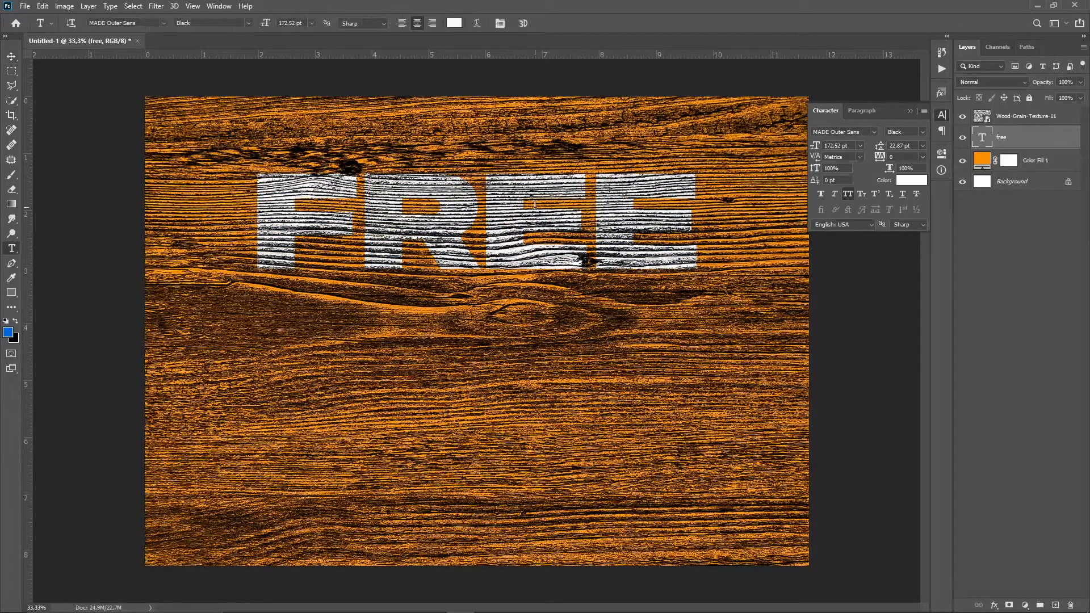
{"action": "left_click", "coordinate": [666, 204]}
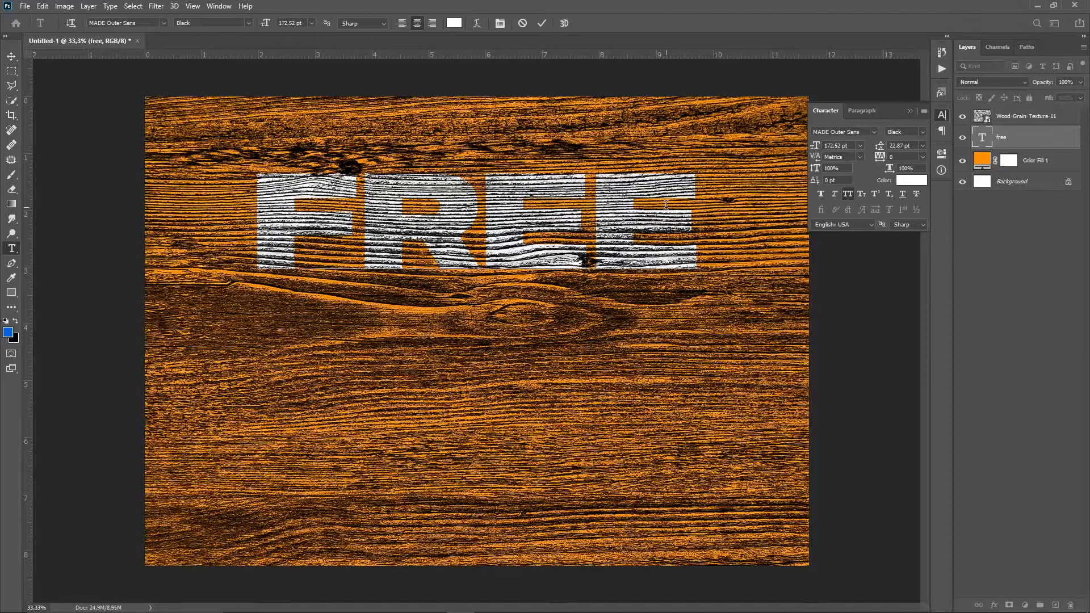
{"action": "key", "text": "ctrl+a"}
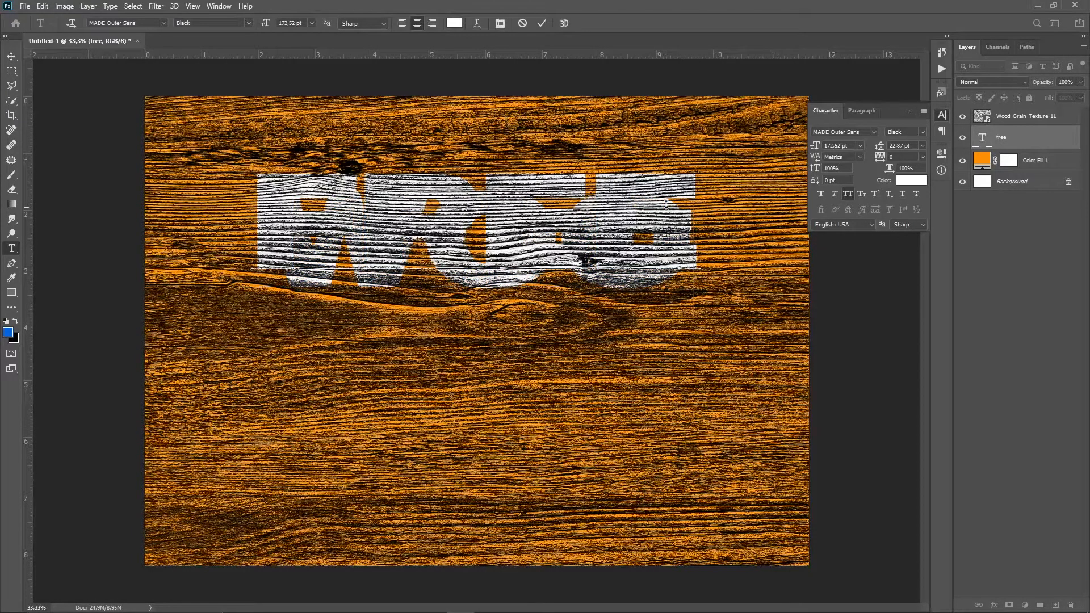
{"action": "type", "text": "wood"}
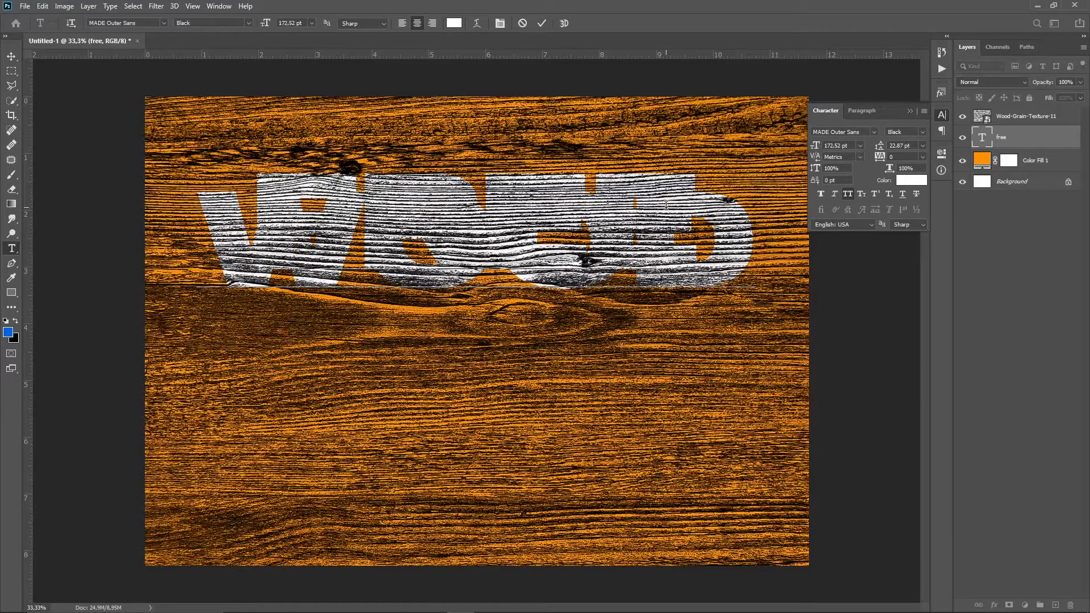
{"action": "key", "text": "Return"}
{"action": "type", "text": "tex"}
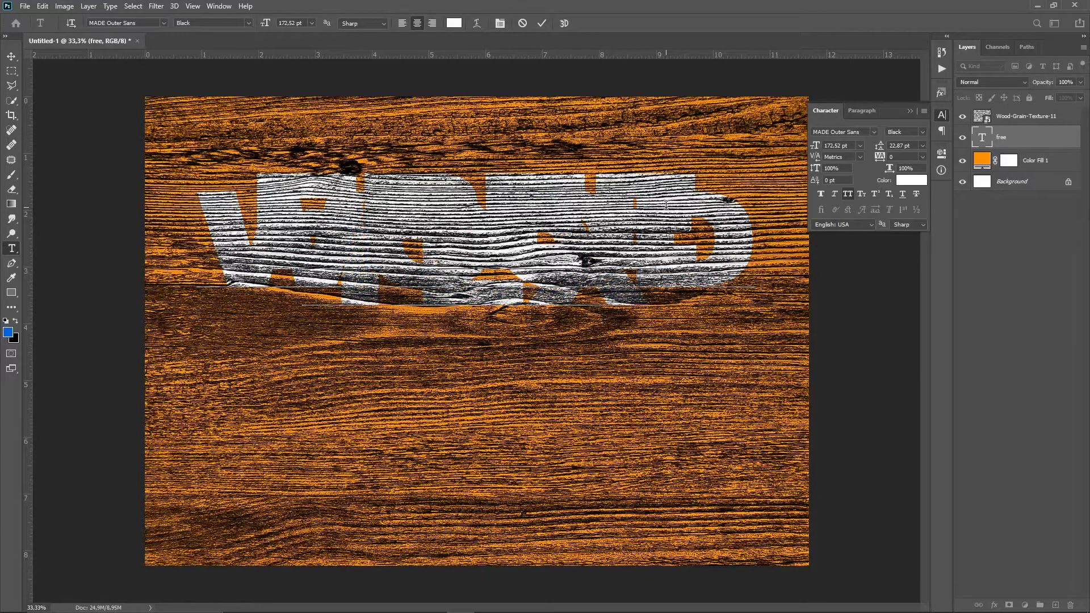
{"action": "type", "text": "ture"}
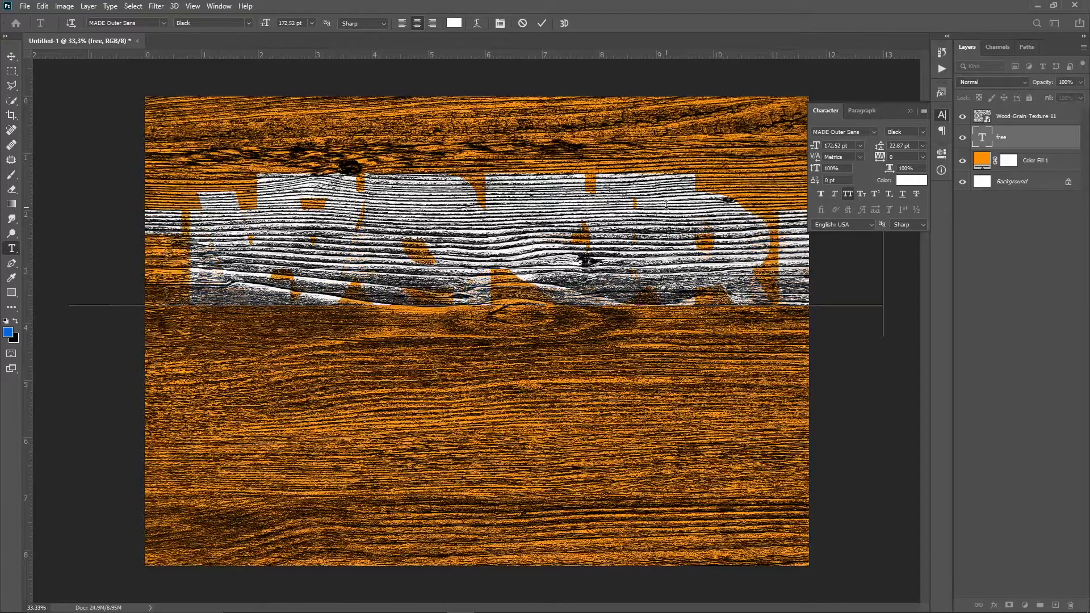
{"action": "key", "text": "ctrl+Return"}
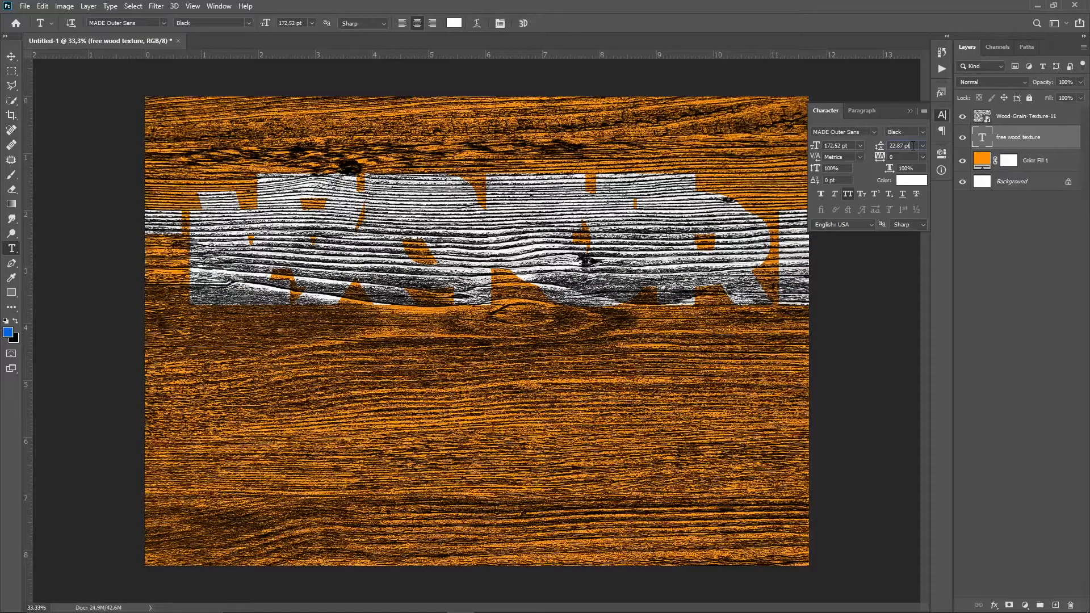
Increase the leading of the three-line text to 128 pt so the lines no longer overlap.
{"action": "type", "text": "23"}
{"action": "key", "text": "Return"}
{"action": "scroll", "coordinate": [910, 147], "scroll_direction": "up", "scroll_amount": 3}
{"action": "scroll", "coordinate": [913, 146], "scroll_direction": "up", "scroll_amount": 1}
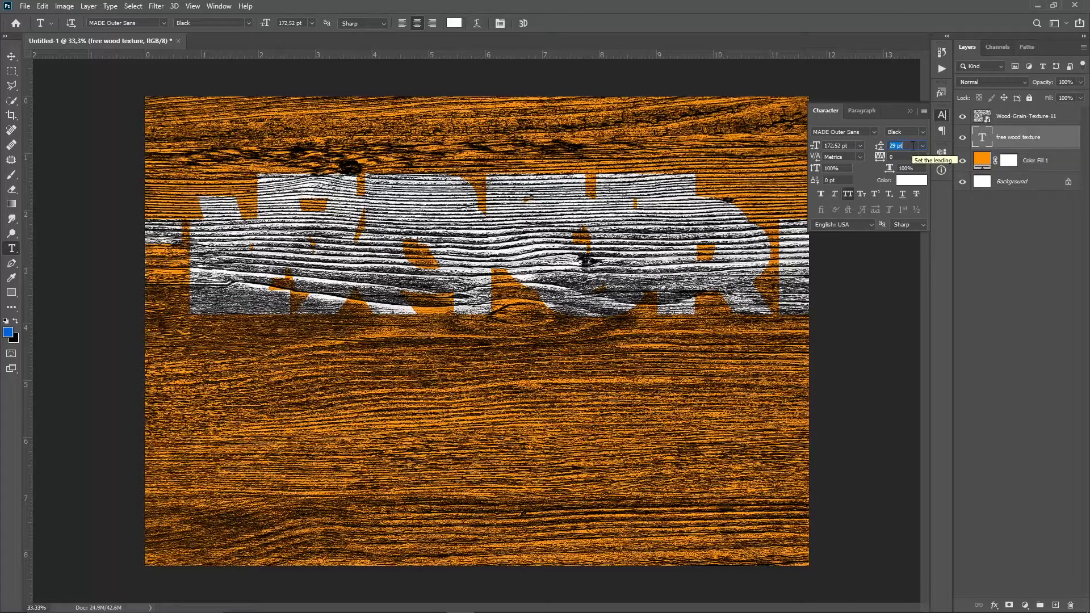
{"action": "type", "text": "70"}
{"action": "key", "text": "Return"}
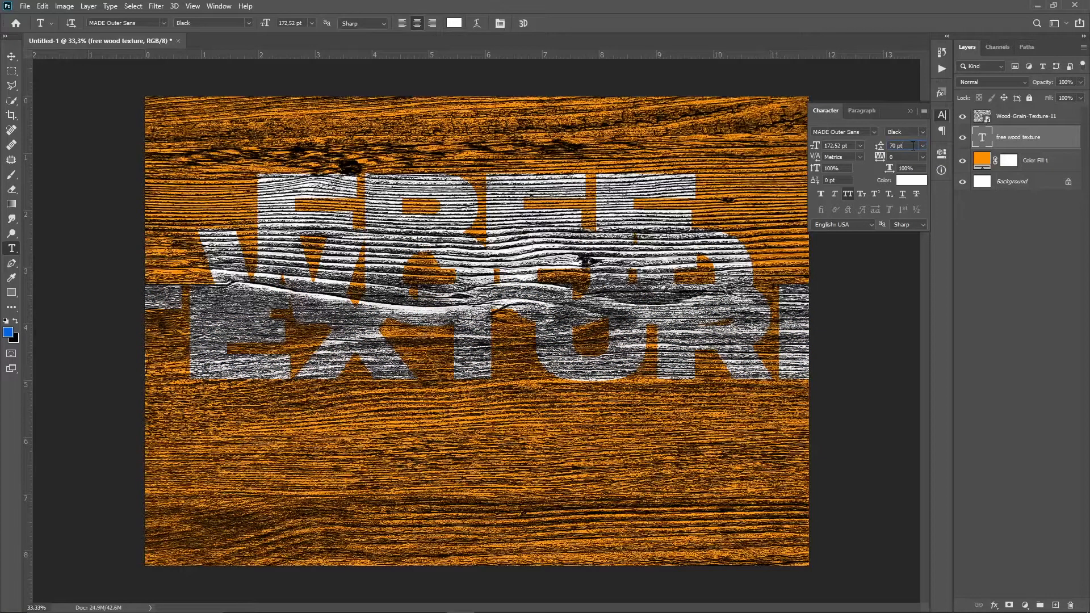
{"action": "key", "text": "BackSpace"}
{"action": "key", "text": "Return"}
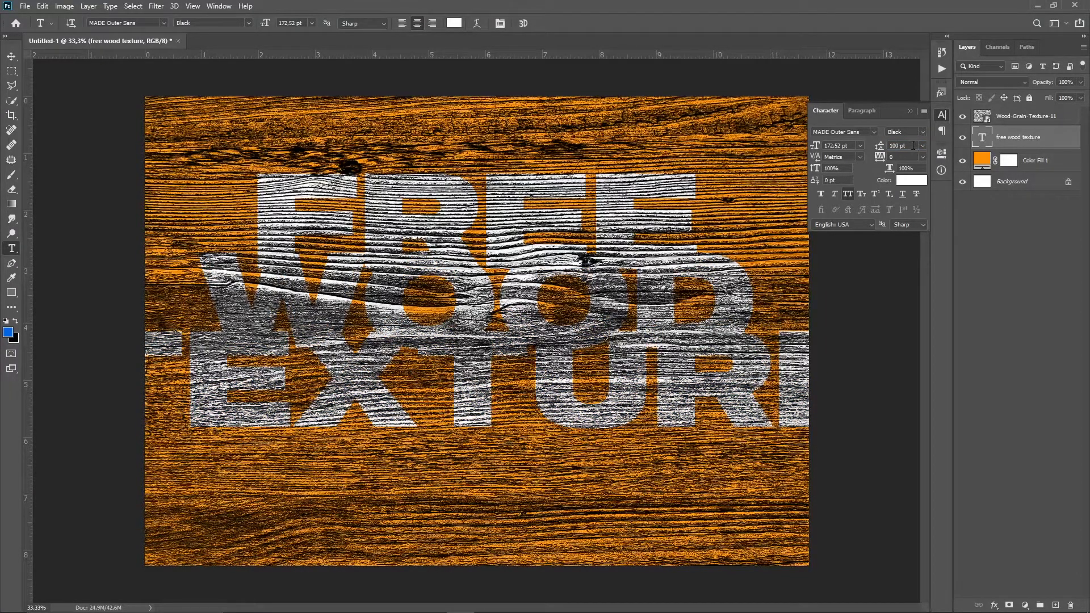
{"action": "type", "text": "108"}
{"action": "key", "text": "Return"}
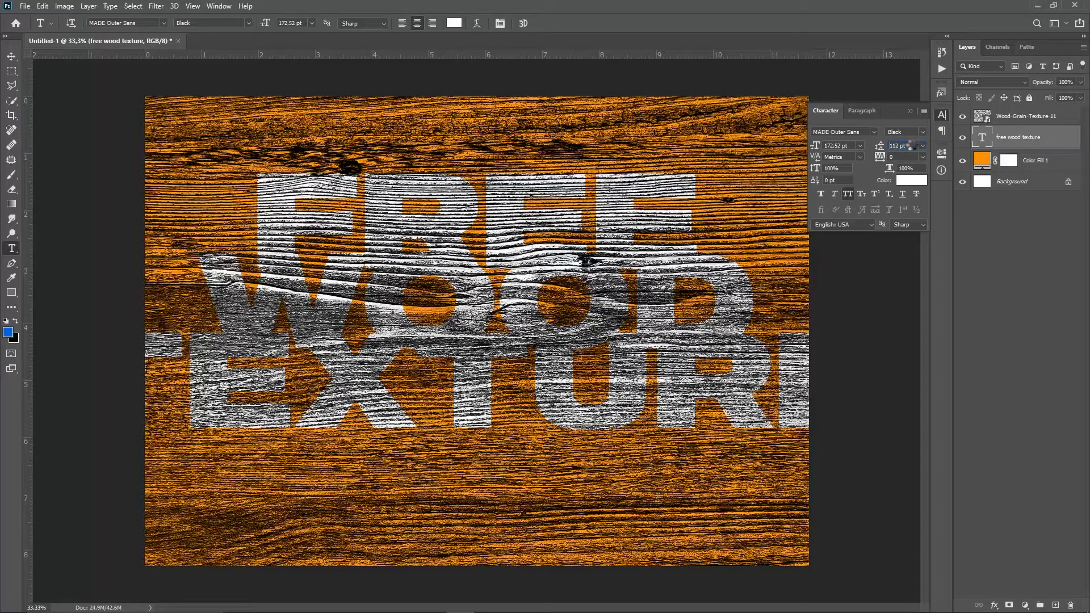
{"action": "scroll", "coordinate": [912, 145], "scroll_direction": "up", "scroll_amount": 4}
{"action": "scroll", "coordinate": [912, 146], "scroll_direction": "up", "scroll_amount": 5}
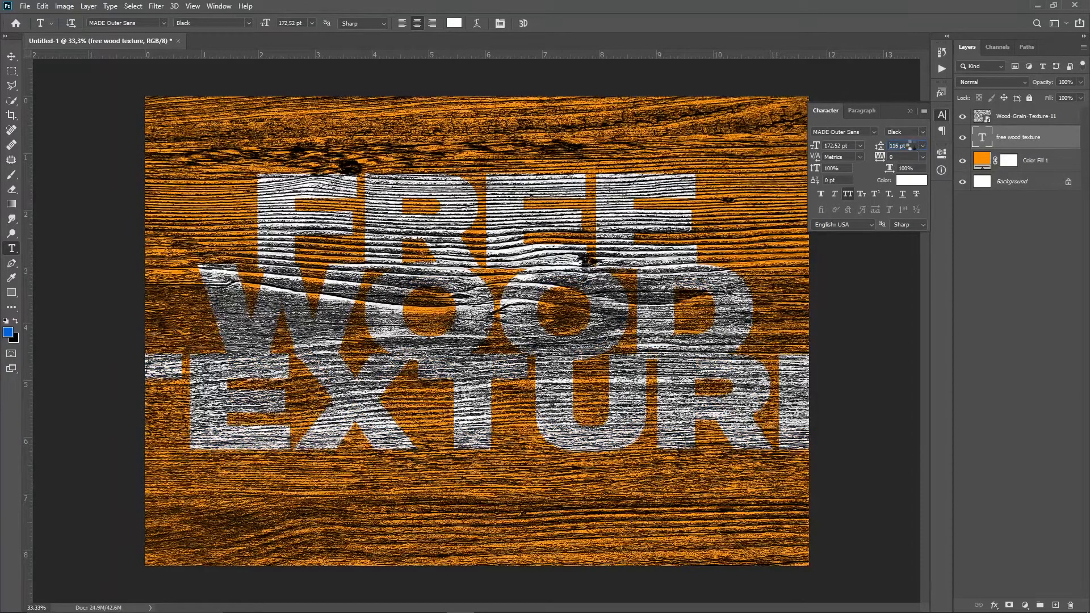
{"action": "scroll", "coordinate": [912, 145], "scroll_direction": "up", "scroll_amount": 4}
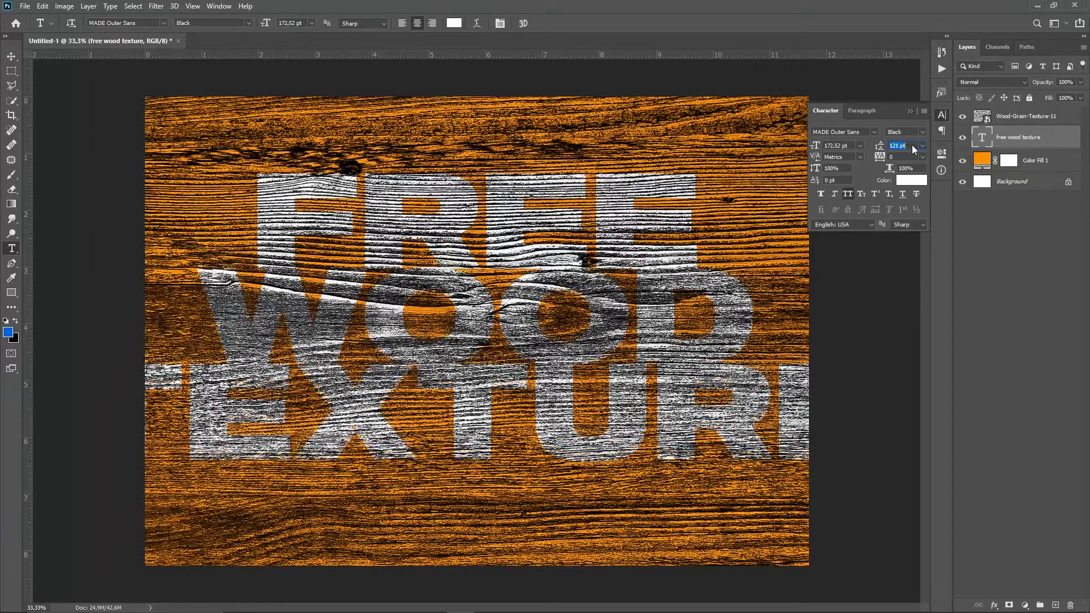
{"action": "scroll", "coordinate": [911, 145], "scroll_direction": "up", "scroll_amount": 3}
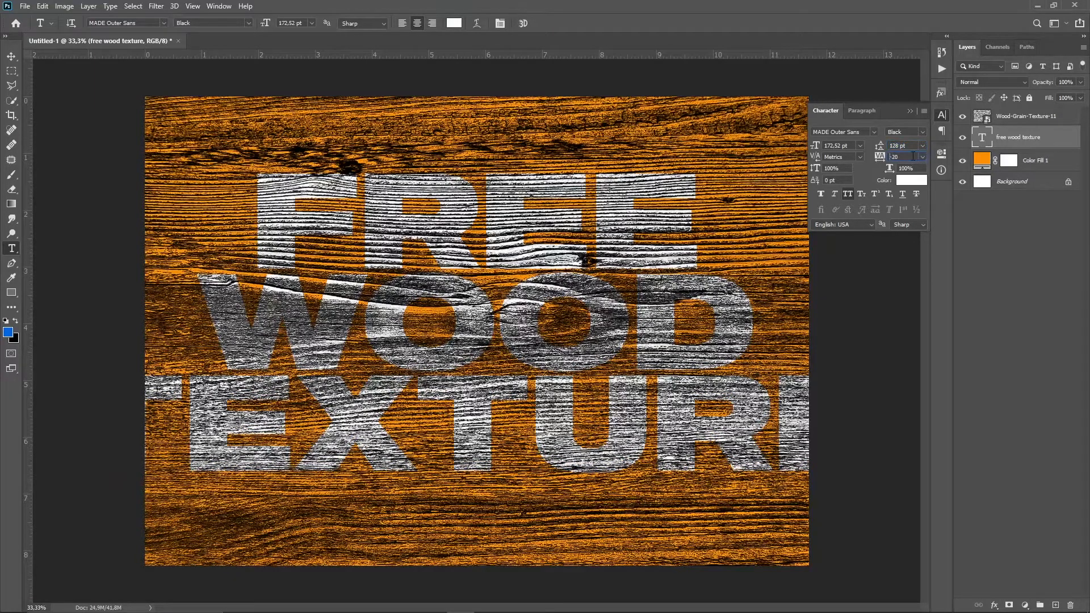
Set the tracking of the three-line text to -20.
{"action": "type", "text": "-100"}
{"action": "key", "text": "Return"}
{"action": "scroll", "coordinate": [911, 156], "scroll_direction": "up", "scroll_amount": 4}
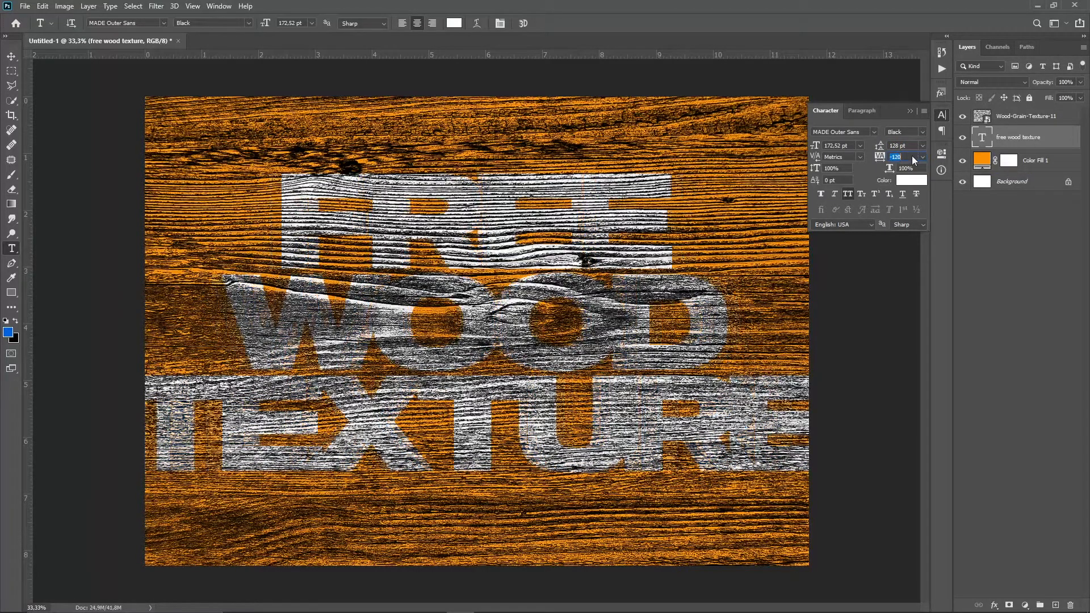
{"action": "scroll", "coordinate": [913, 155], "scroll_direction": "up", "scroll_amount": 2}
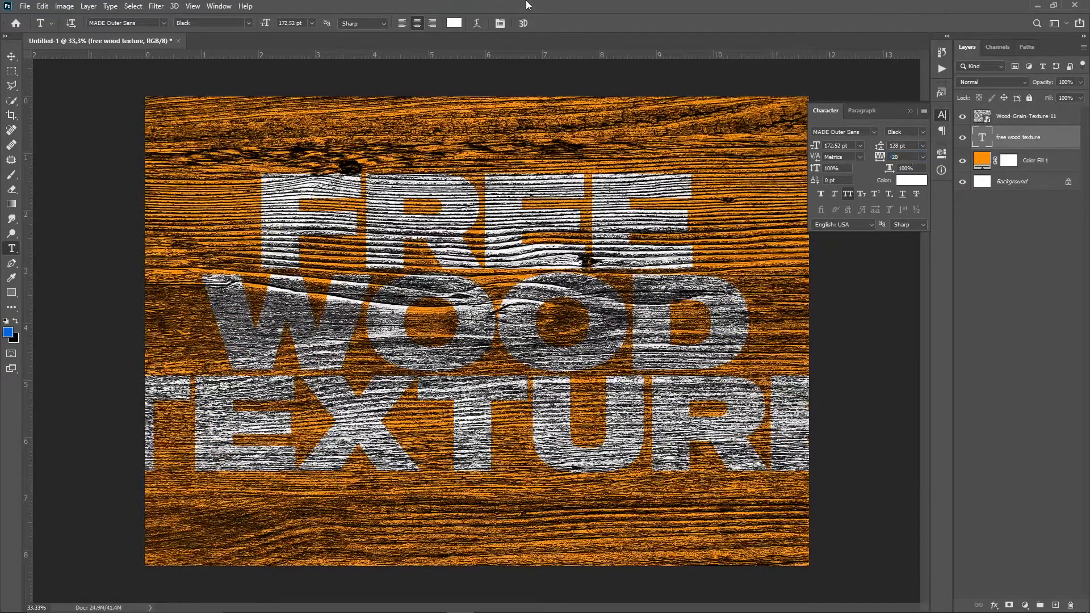
Scale the three-line FREE WOOD TEXTURE text down to about 79.7% and centre it on the canvas.
{"action": "left_click", "coordinate": [11, 57]}
{"action": "left_click", "coordinate": [80, 174]}
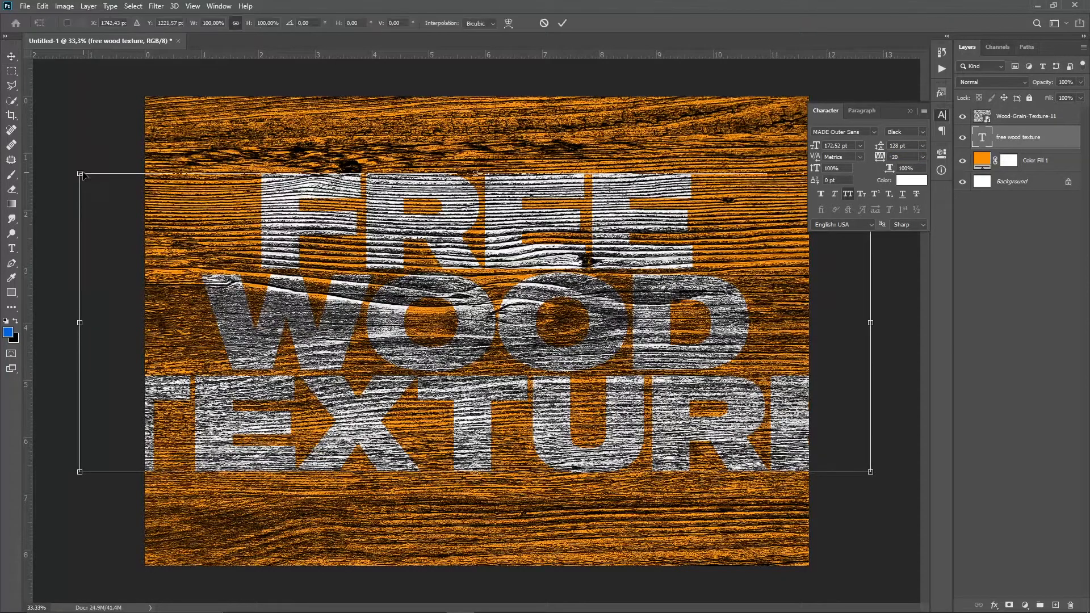
{"action": "left_click_drag", "start_coordinate": [83, 175], "coordinate": [240, 224]}
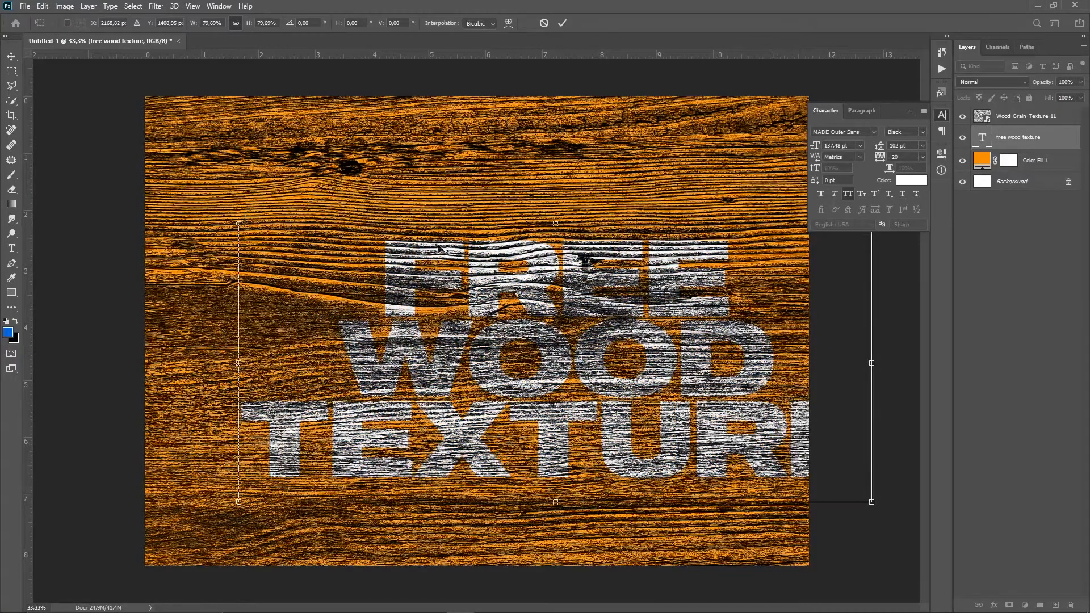
{"action": "left_click_drag", "start_coordinate": [595, 327], "coordinate": [543, 331]}
{"action": "key", "text": "Return"}
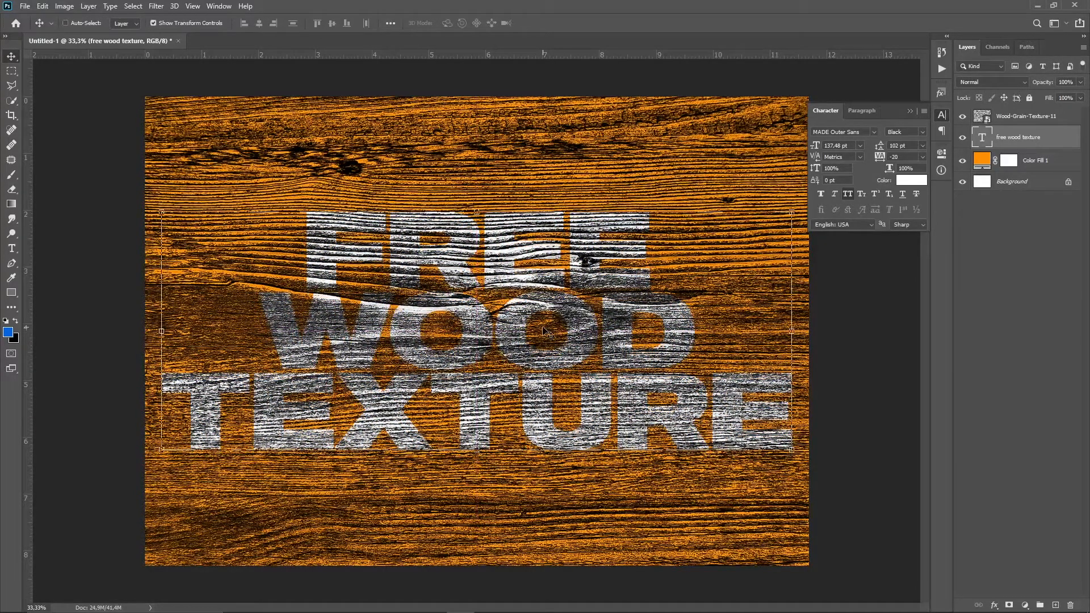
Try clipping the Wood-Grain-Texture-11 layer to the text layer, and release the clipping mask again.
{"action": "left_click", "coordinate": [1013, 124]}
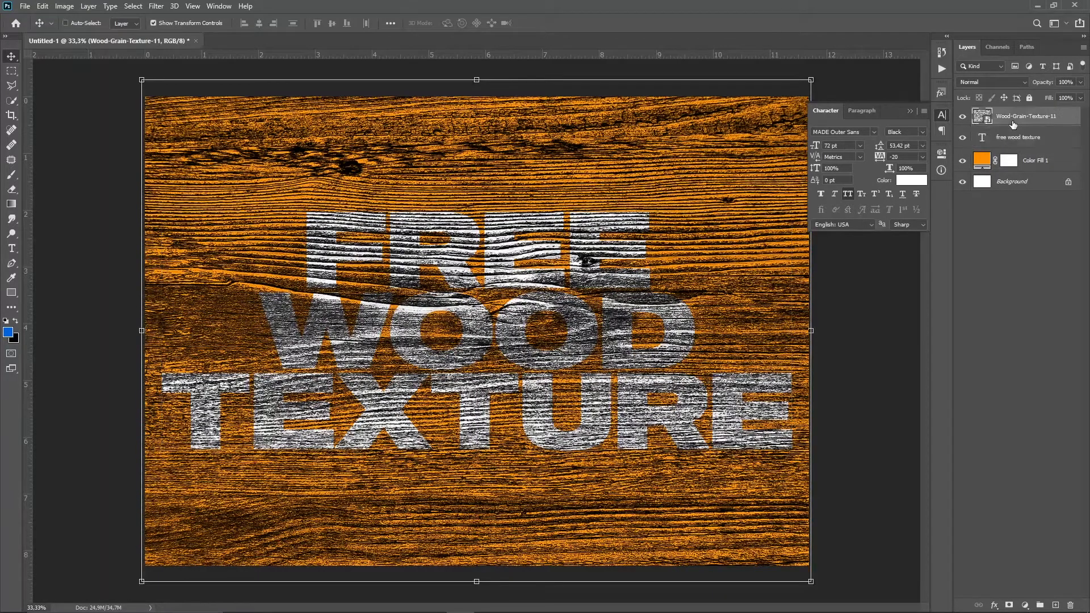
{"action": "right_click", "coordinate": [1013, 121]}
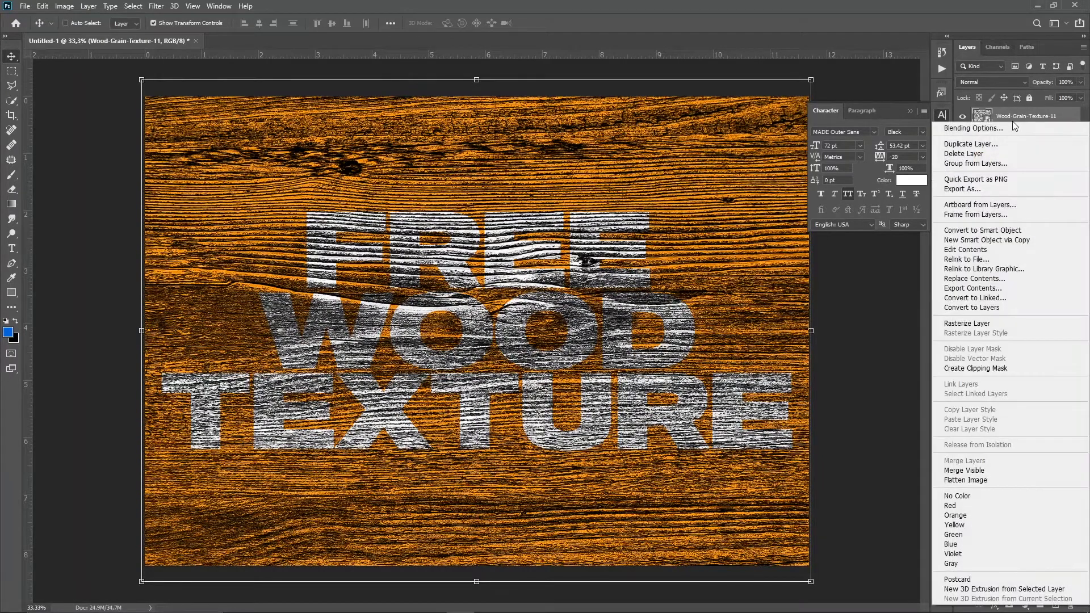
{"action": "left_click", "coordinate": [1013, 369]}
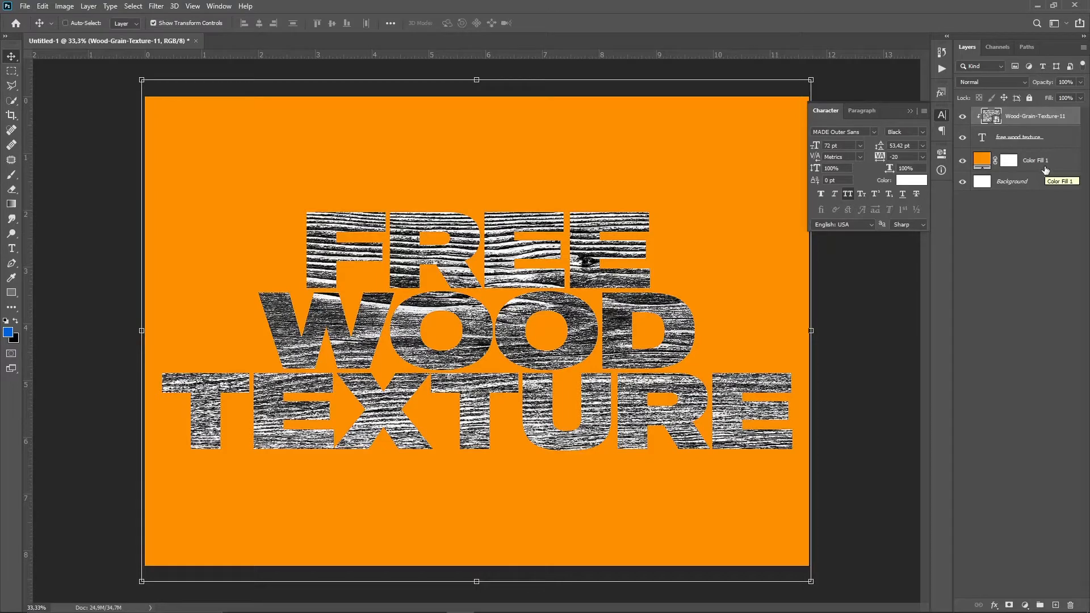
{"action": "right_click", "coordinate": [1034, 117]}
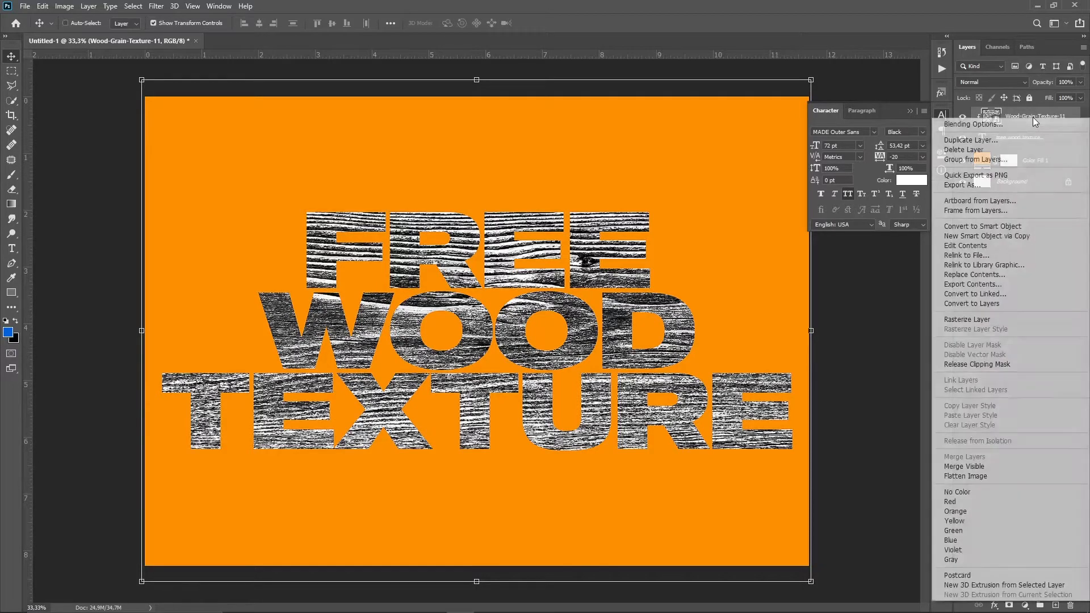
{"action": "left_click", "coordinate": [1021, 367]}
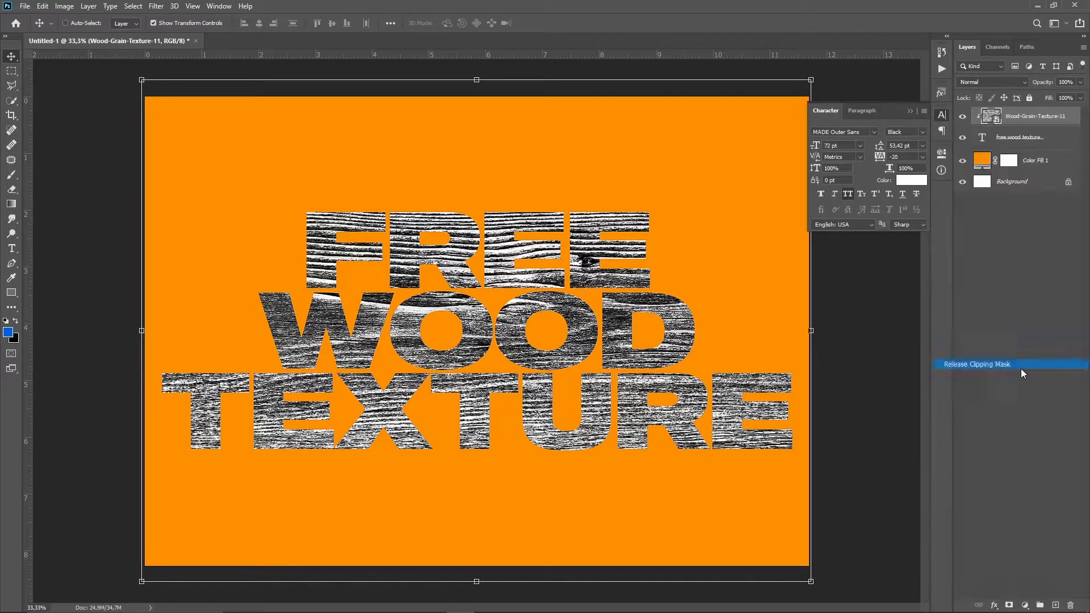
Lower the fill of the Wood-Grain-Texture-11 layer to 34% and deselect the layer.
{"action": "left_click", "coordinate": [1081, 97]}
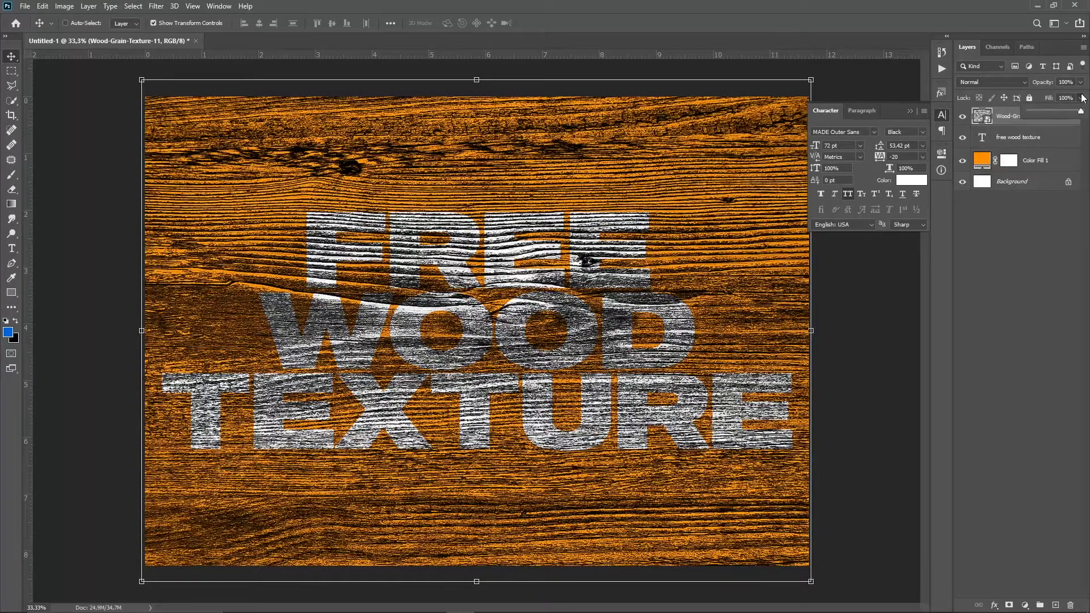
{"action": "left_click", "coordinate": [1054, 113]}
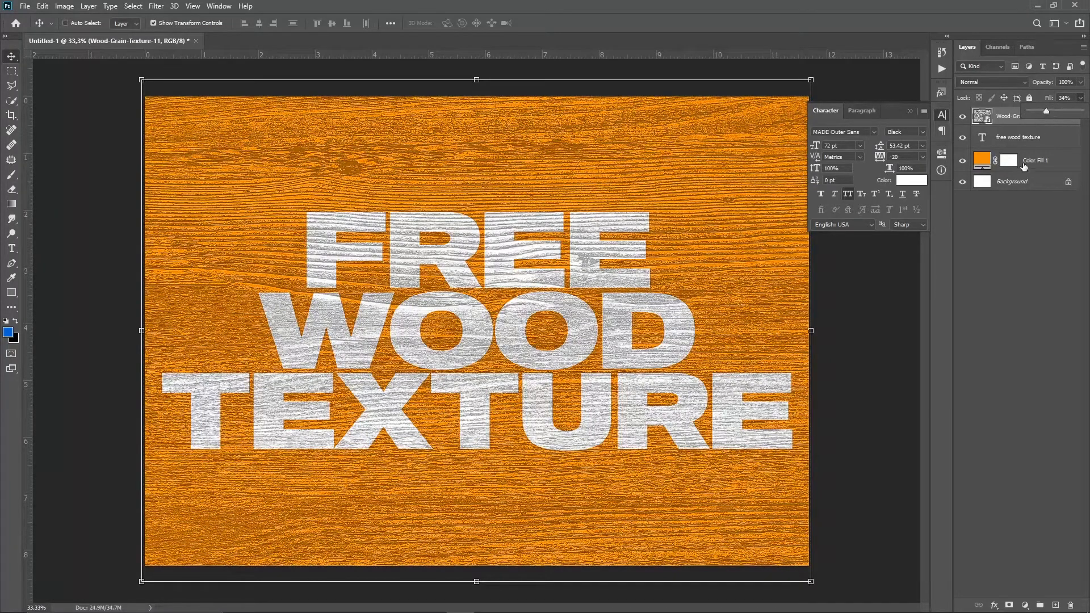
{"action": "left_click", "coordinate": [1023, 243]}
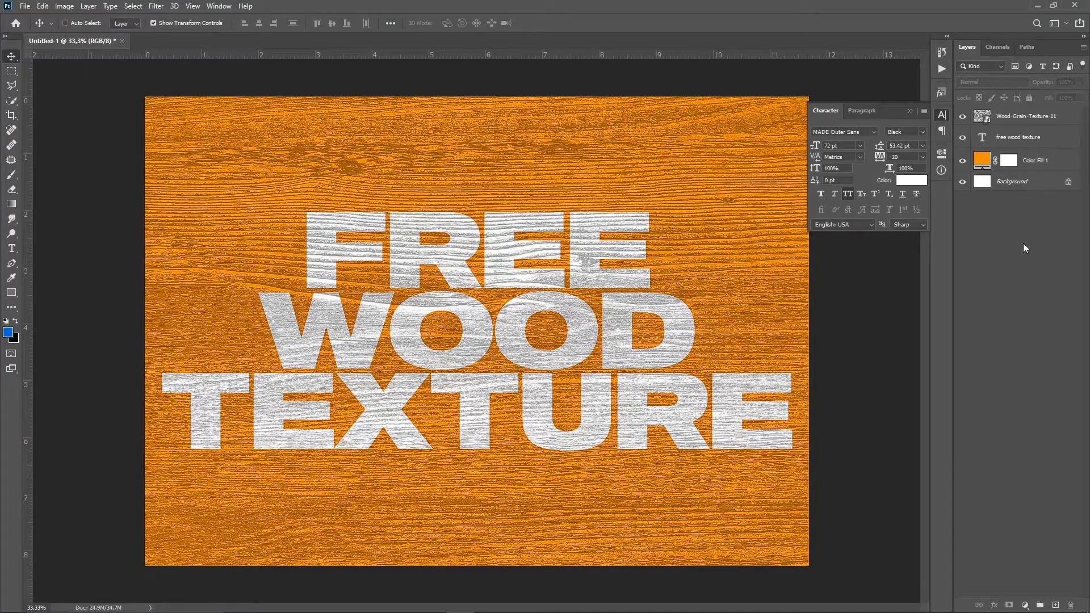
Add a new white text layer above the wood grain texture reading "download", "link on" and "description" on three lines below the main text.
{"action": "left_click", "coordinate": [1026, 123]}
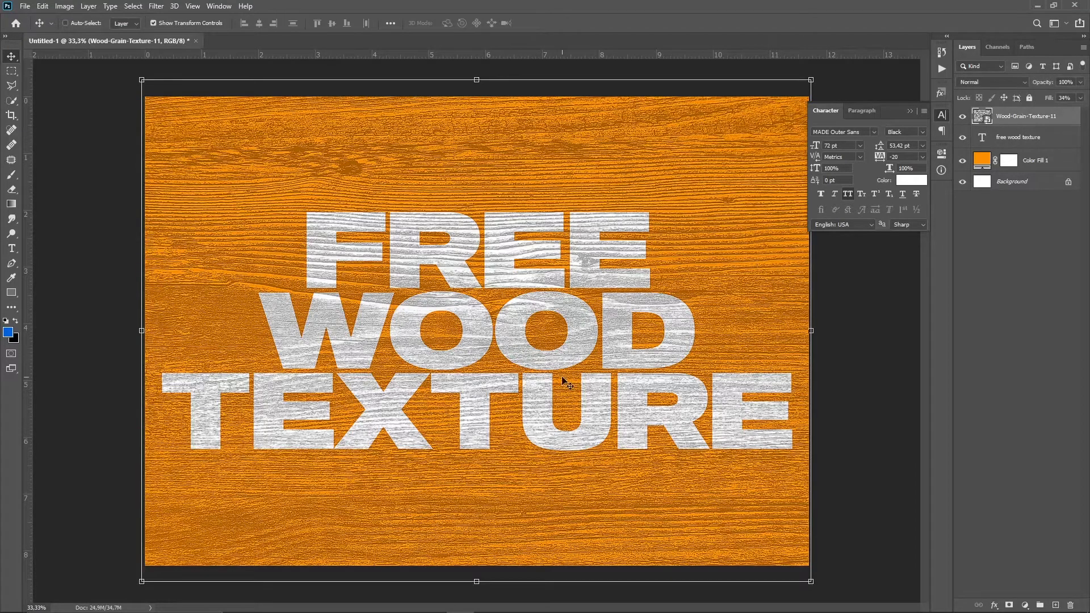
{"action": "key", "text": "t"}
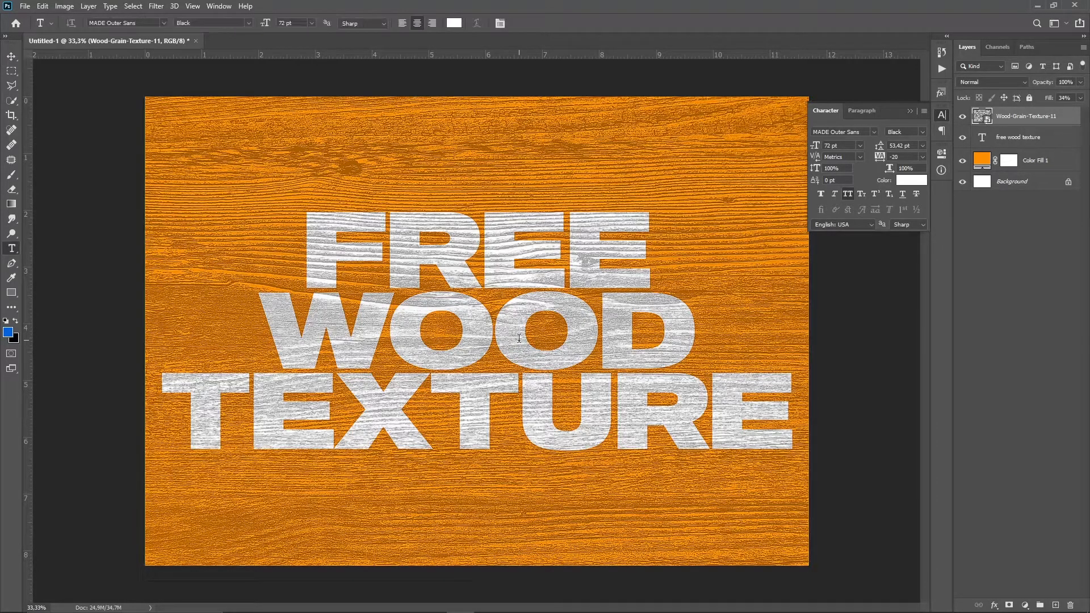
{"action": "left_click", "coordinate": [610, 530]}
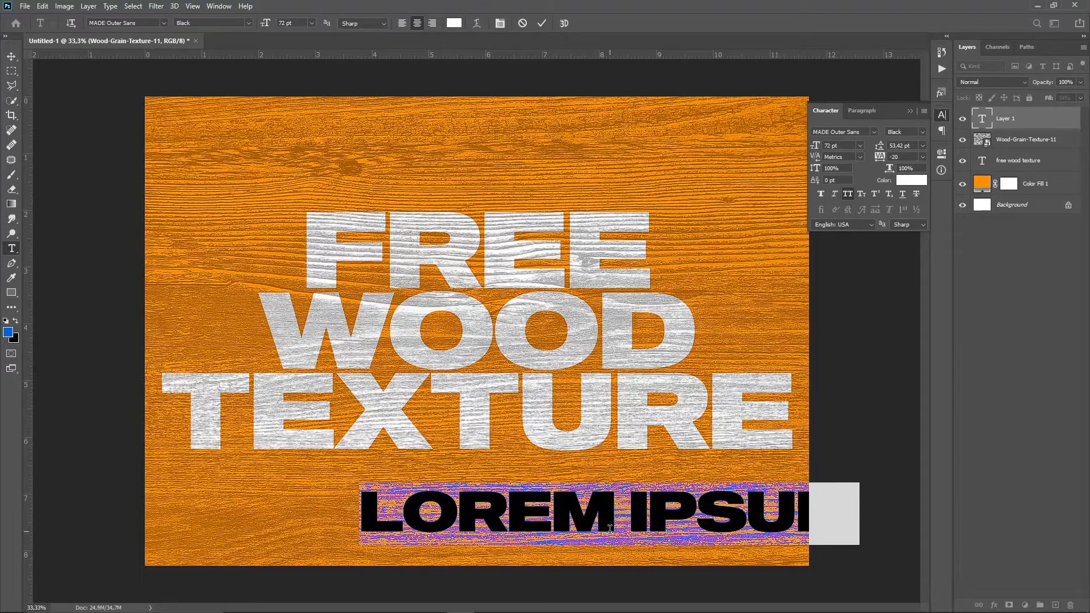
{"action": "type", "text": "DOWN"}
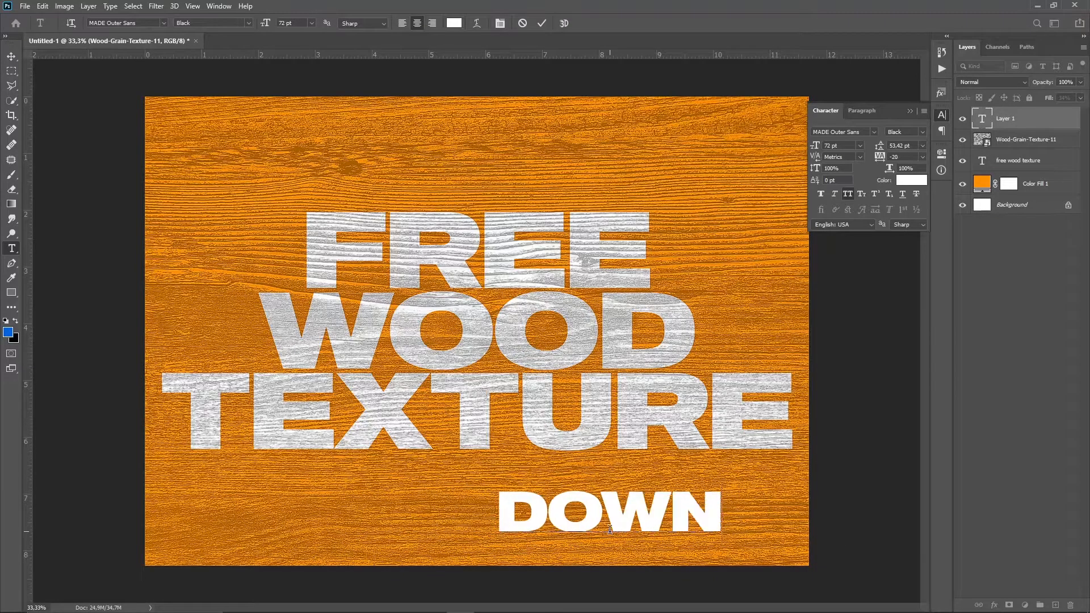
{"action": "type", "text": "LOAD"}
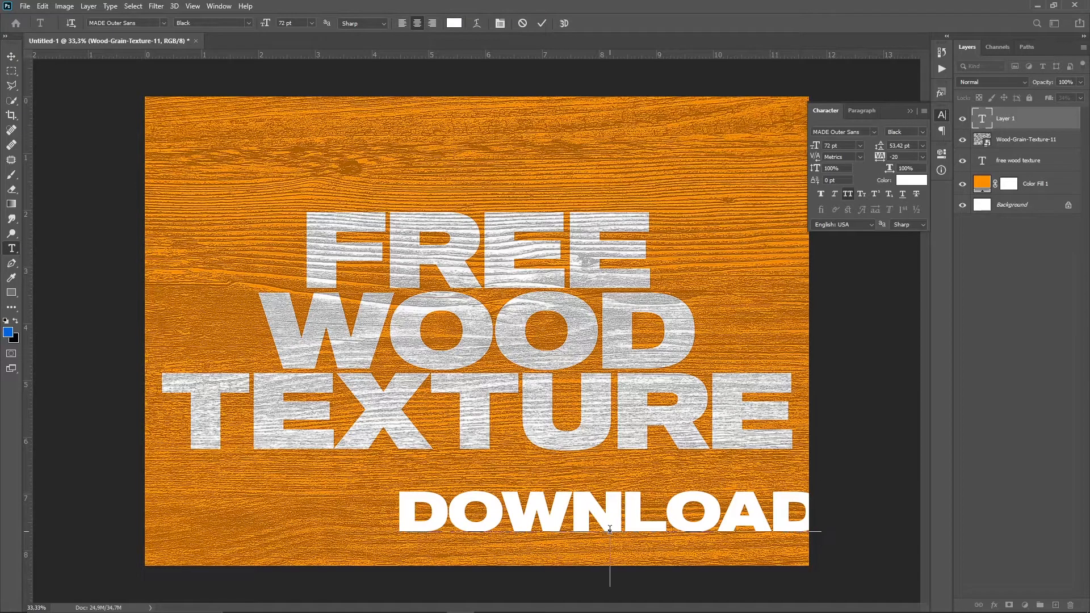
{"action": "type", "text": "LIN"}
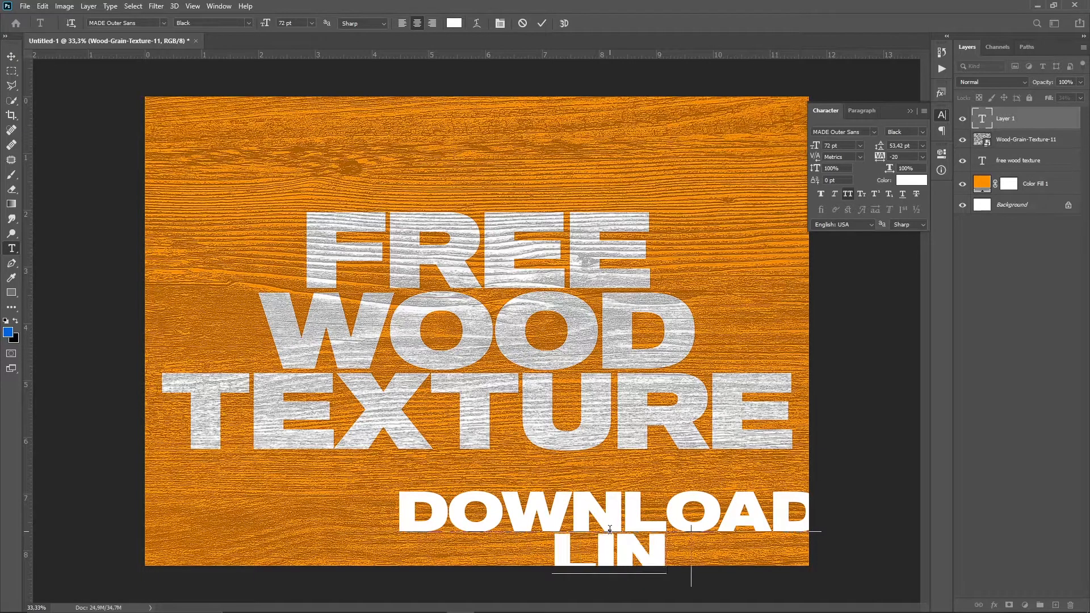
{"action": "type", "text": "K ON"}
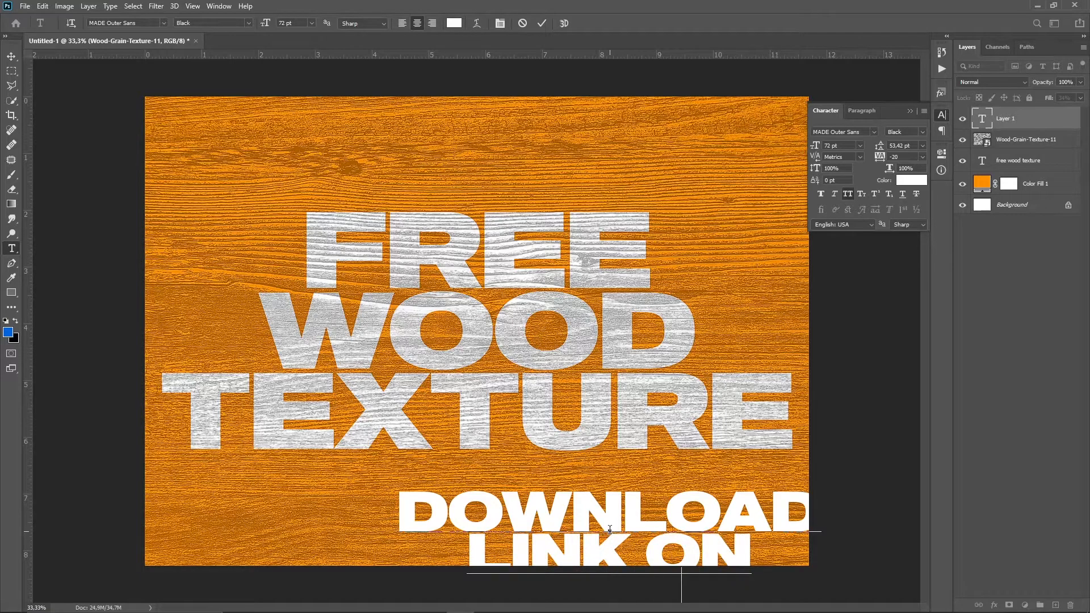
{"action": "type", "text": "CRIPTION"}
{"action": "key", "text": "ctrl+Return"}
Move the download text fully onto the canvas and scale it down to about 72.87%, below the word TEXTURE.
{"action": "key", "text": "v"}
{"action": "left_click_drag", "start_coordinate": [596, 526], "coordinate": [533, 469]}
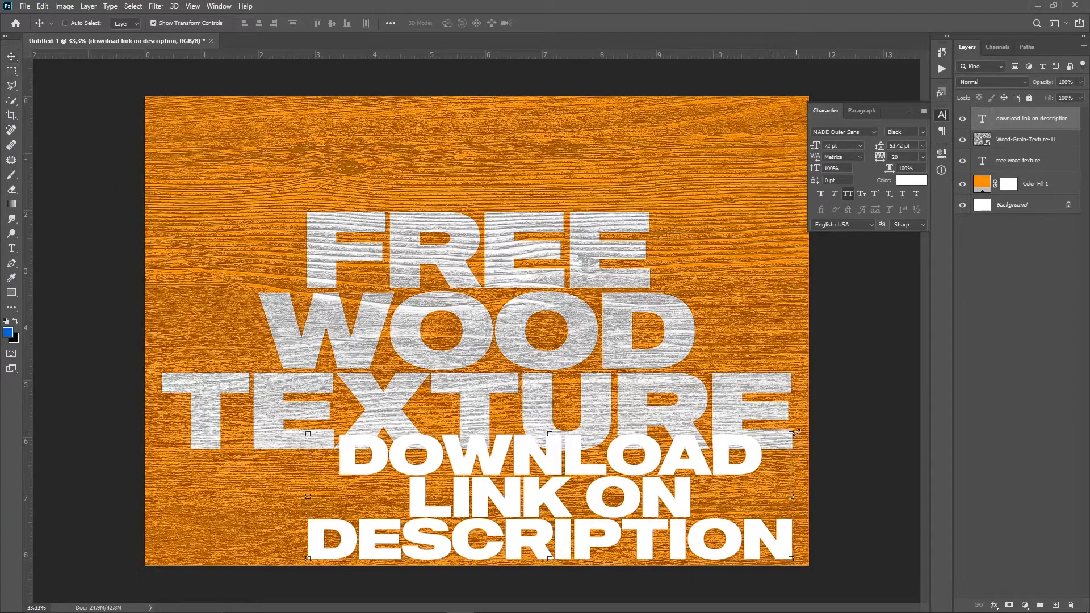
{"action": "key", "text": "ctrl+t"}
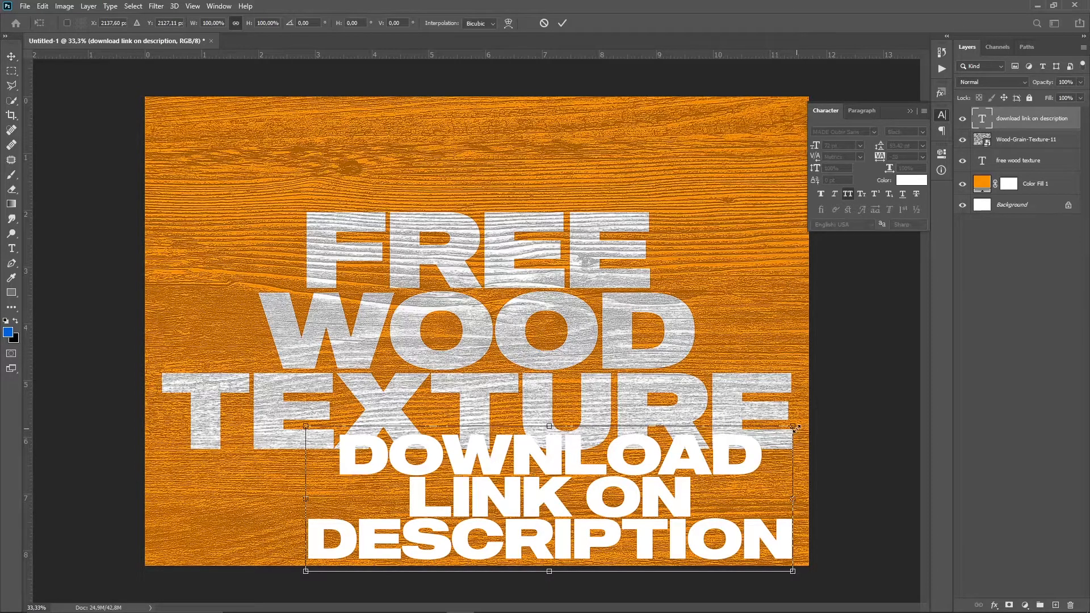
{"action": "left_click_drag", "start_coordinate": [797, 432], "coordinate": [670, 485]}
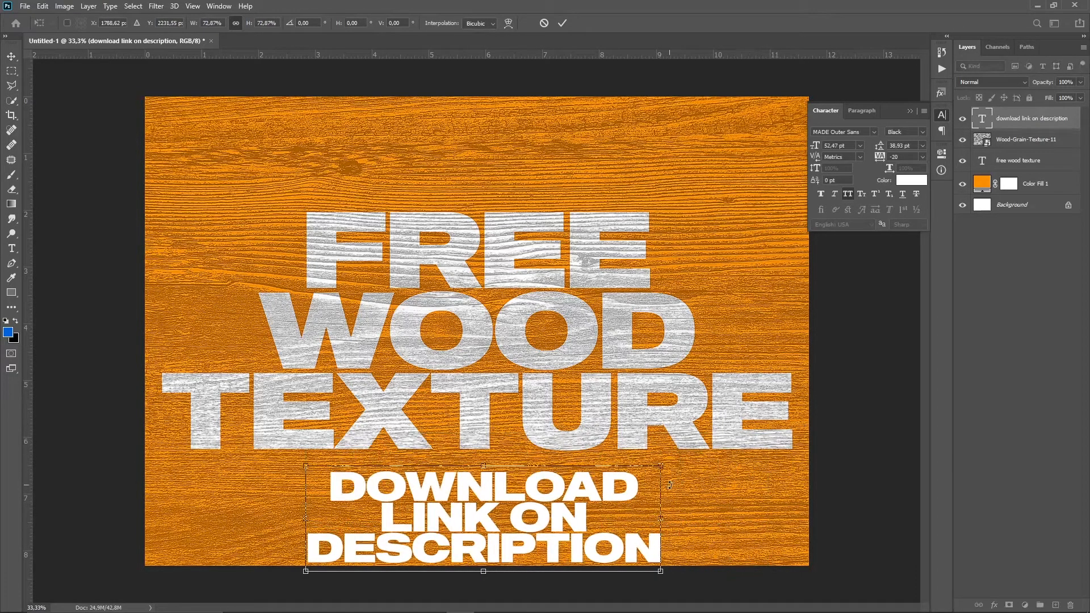
{"action": "key", "text": "Return"}
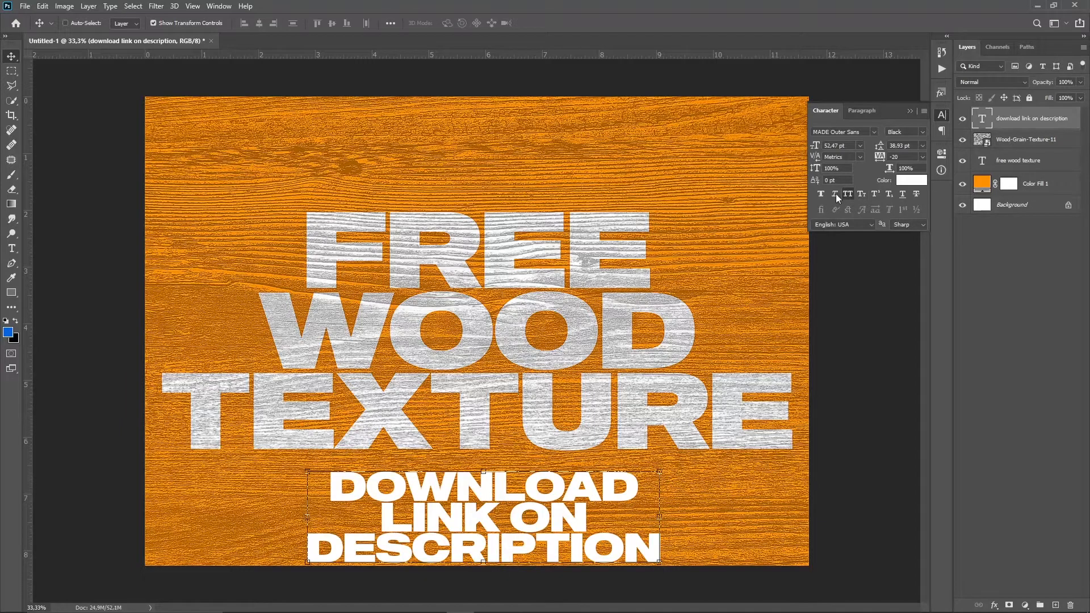
Turn off All Caps for the download text and change its font to Carolina Mountains Personal Use.
{"action": "left_click", "coordinate": [849, 198]}
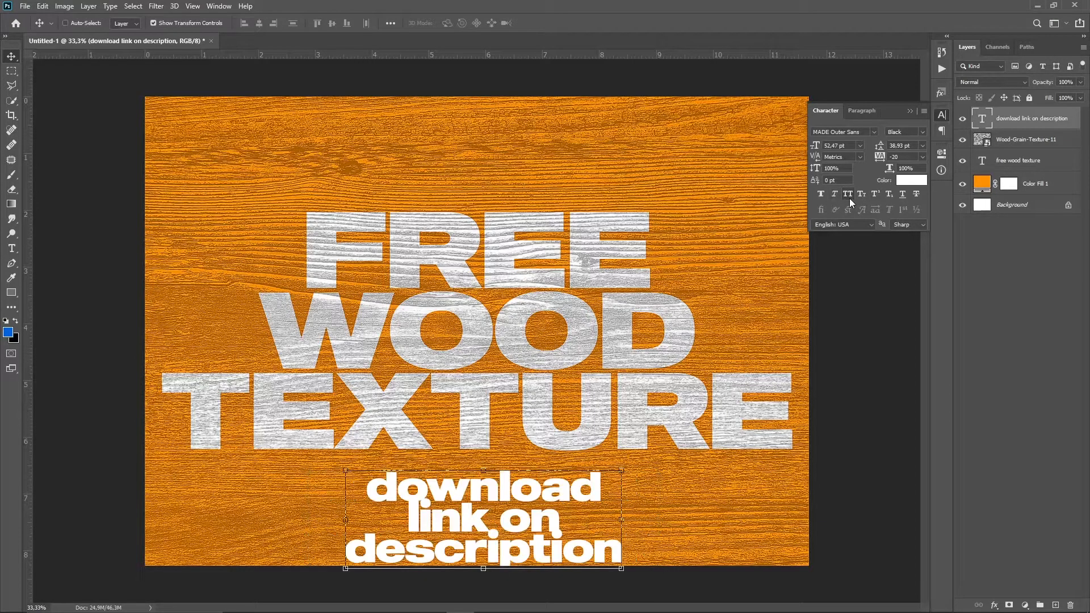
{"action": "left_click", "coordinate": [868, 130]}
{"action": "left_click", "coordinate": [873, 132]}
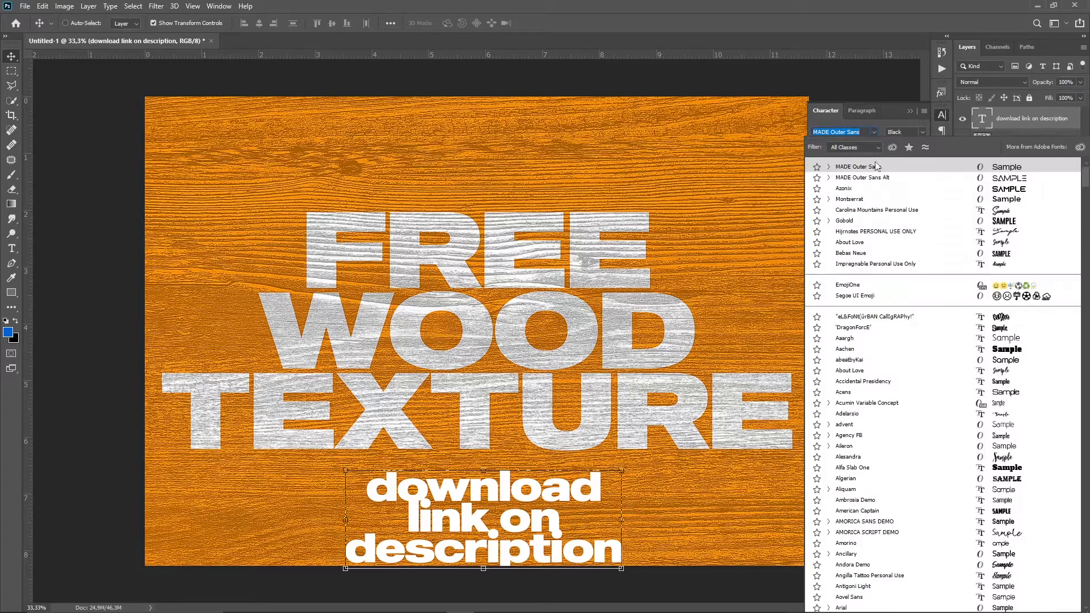
{"action": "left_click", "coordinate": [891, 214]}
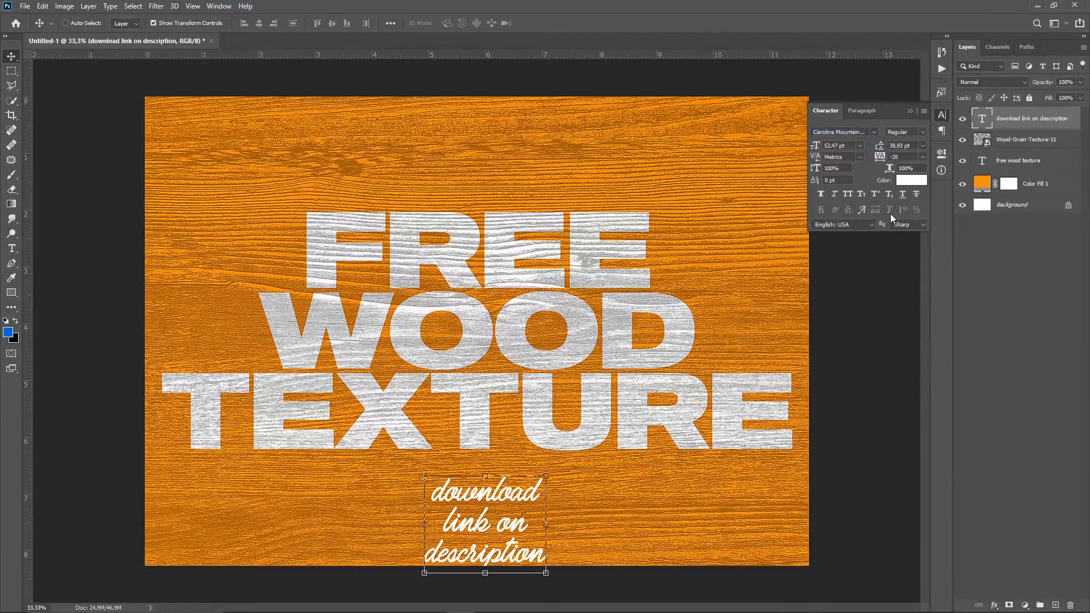
Set the tracking of the script text to 0 and capitalize the first letter so it reads "Download".
{"action": "left_click", "coordinate": [922, 153]}
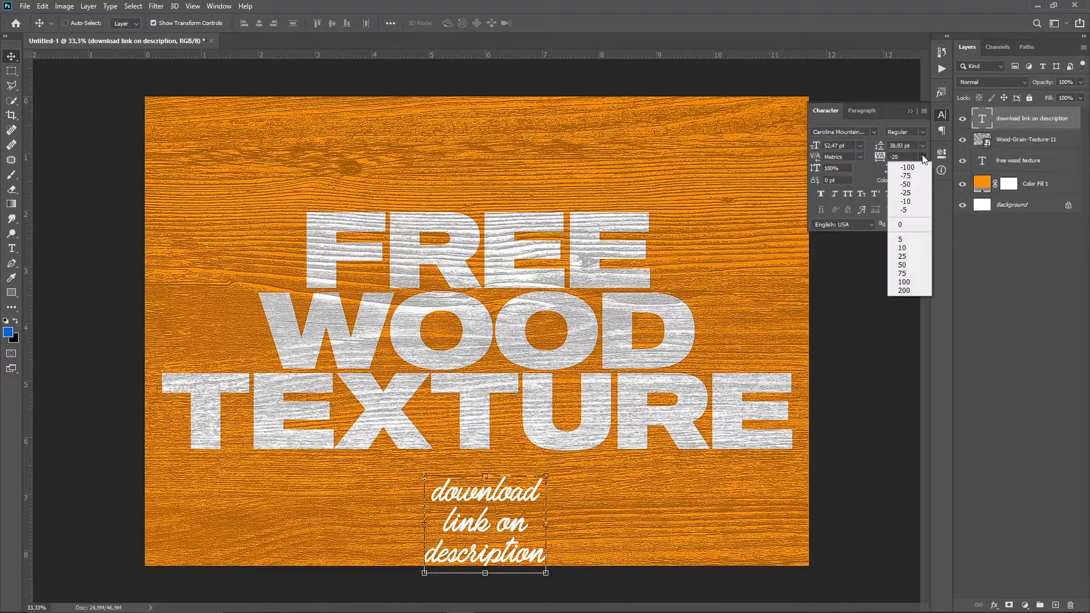
{"action": "left_click", "coordinate": [913, 224]}
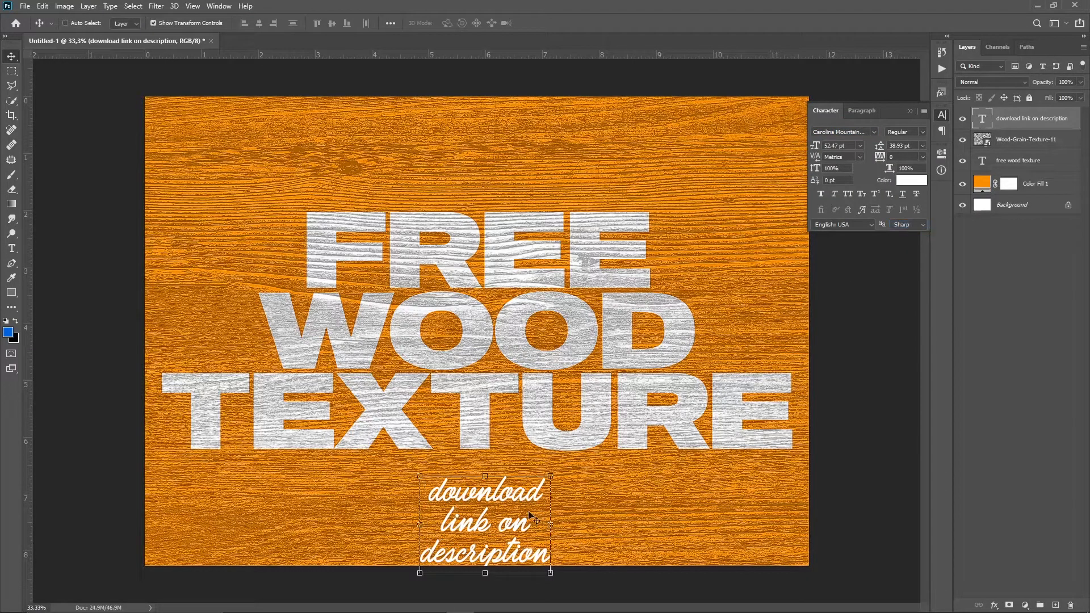
{"action": "key", "text": "t"}
{"action": "left_click", "coordinate": [447, 498]}
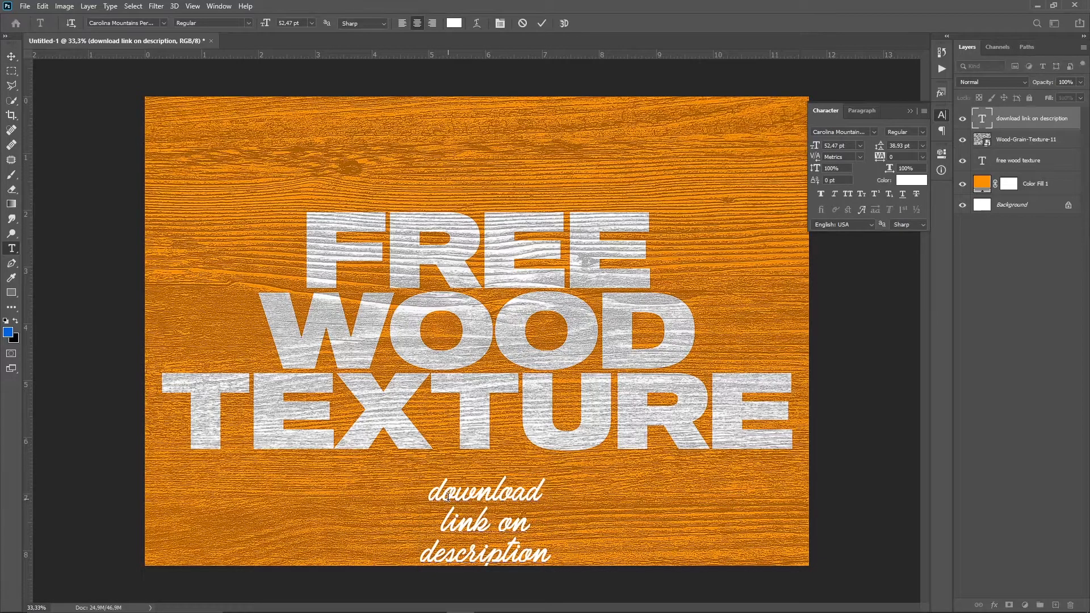
{"action": "key", "text": "BackSpace"}
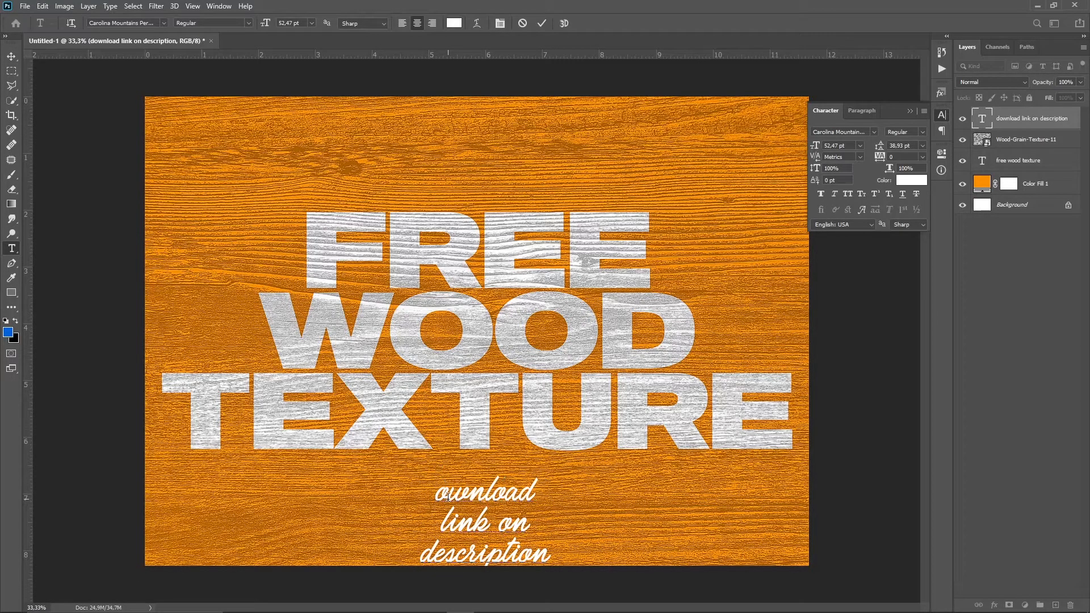
{"action": "type", "text": "D"}
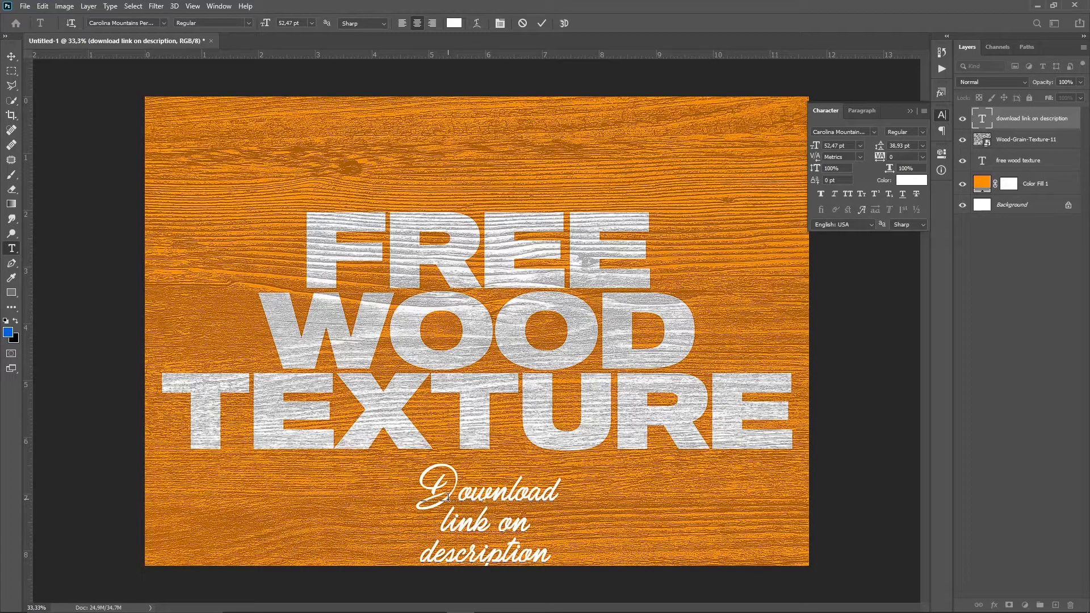
{"action": "key", "text": "ctrl+Return"}
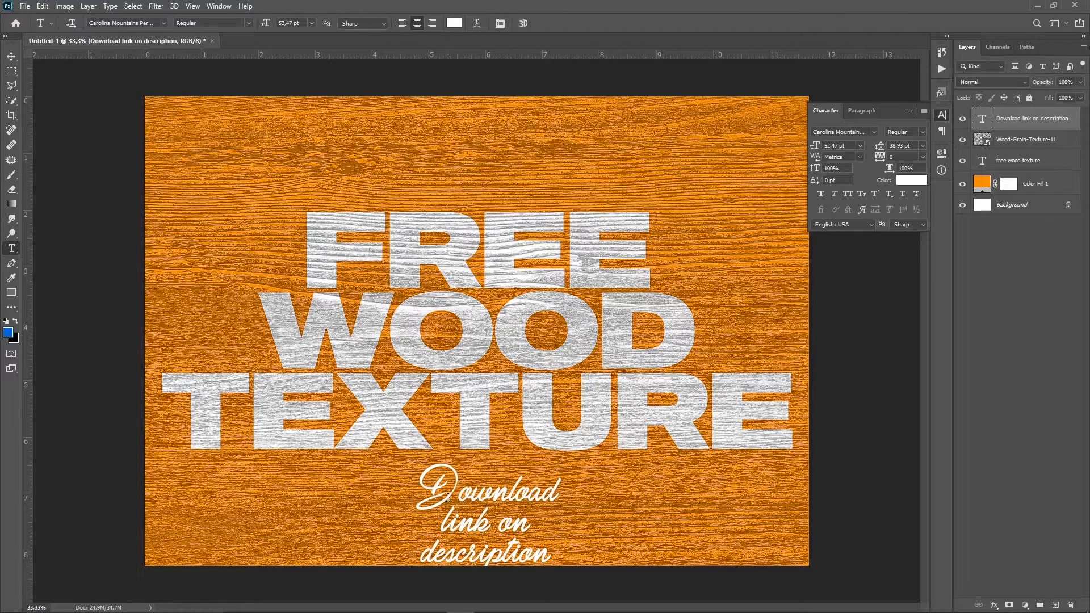
Move the "Download link on description" text over the middle of the main text and enlarge it to about 128.62 pt.
{"action": "key", "text": "v"}
{"action": "left_click_drag", "start_coordinate": [459, 502], "coordinate": [452, 345]}
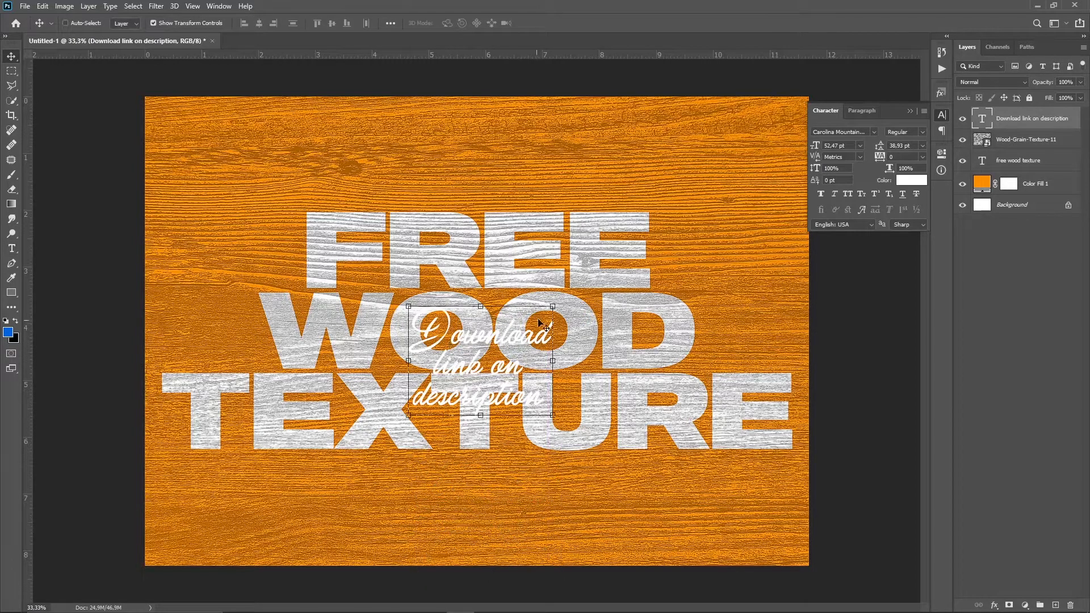
{"action": "left_click", "coordinate": [554, 306]}
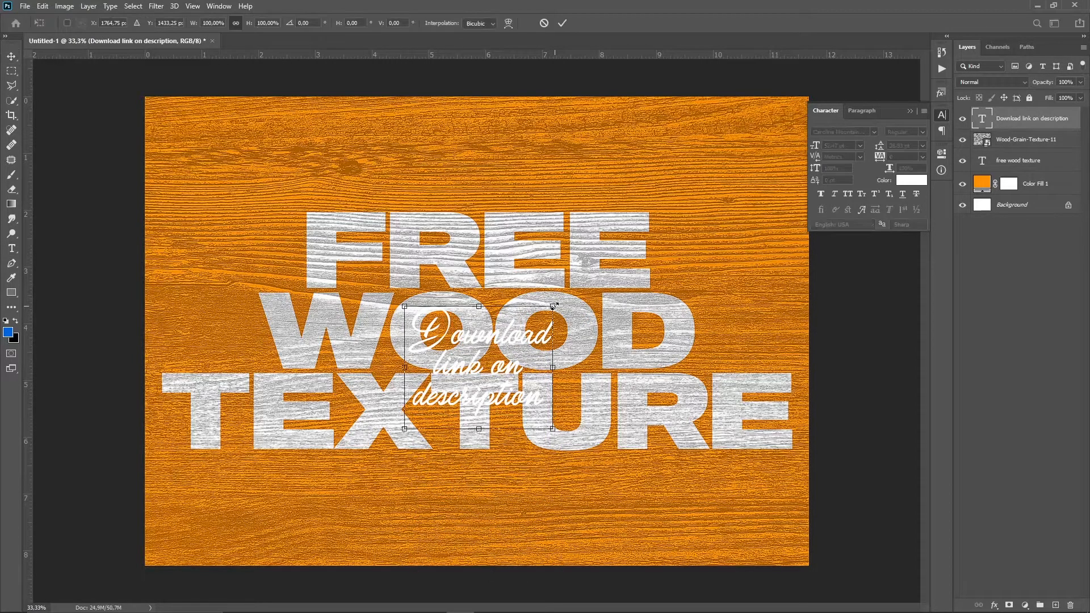
{"action": "left_click_drag", "start_coordinate": [553, 306], "coordinate": [681, 242]}
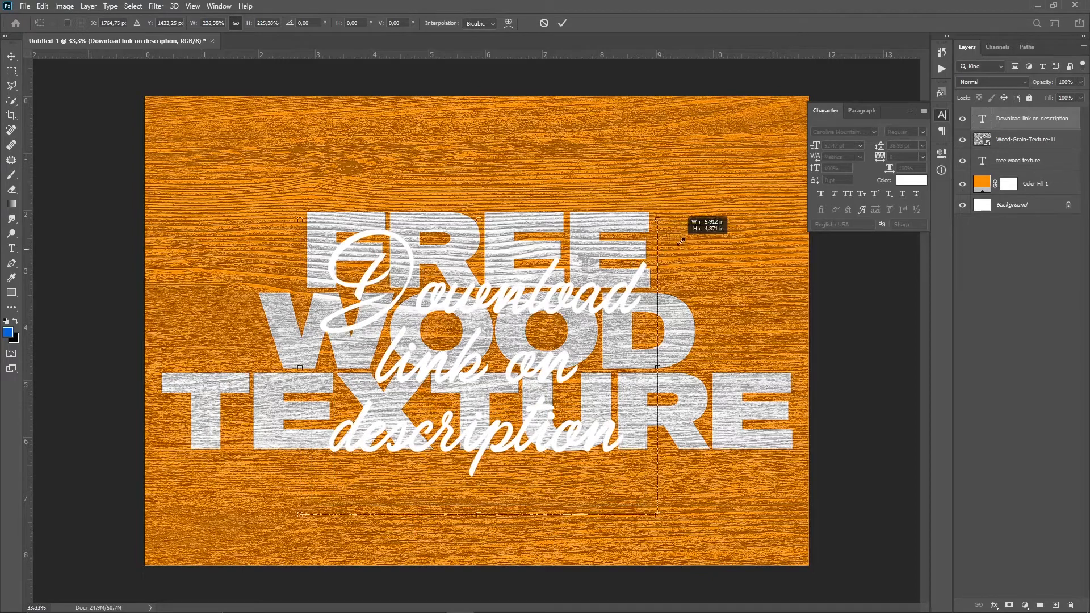
{"action": "key", "text": "Return"}
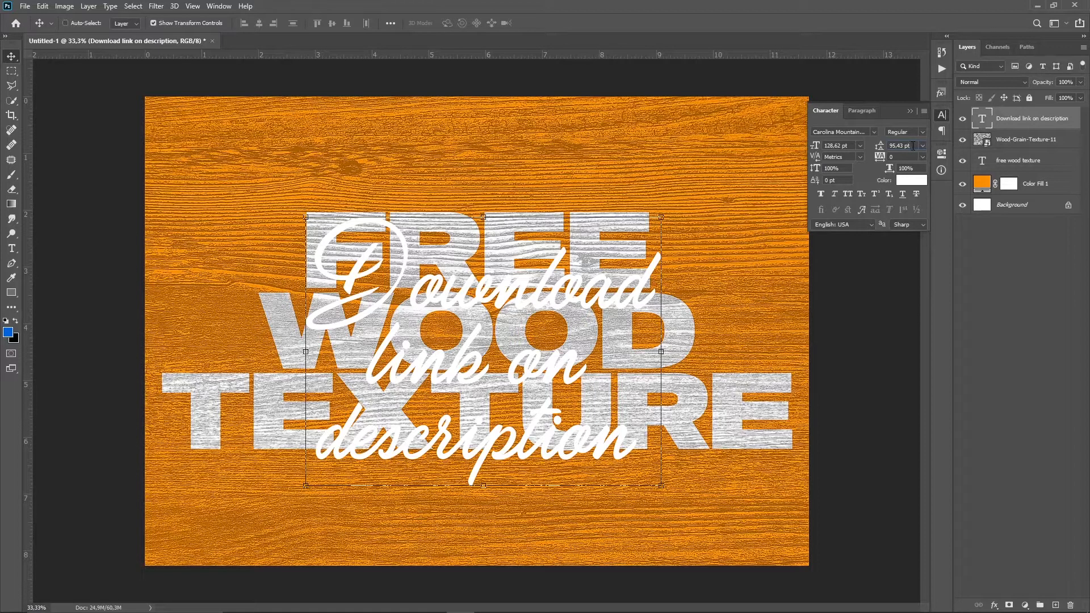
Set the script text's leading to 130 pt and its color to black (000000).
{"action": "left_click", "coordinate": [913, 146]}
{"action": "type", "text": "130"}
{"action": "key", "text": "Return"}
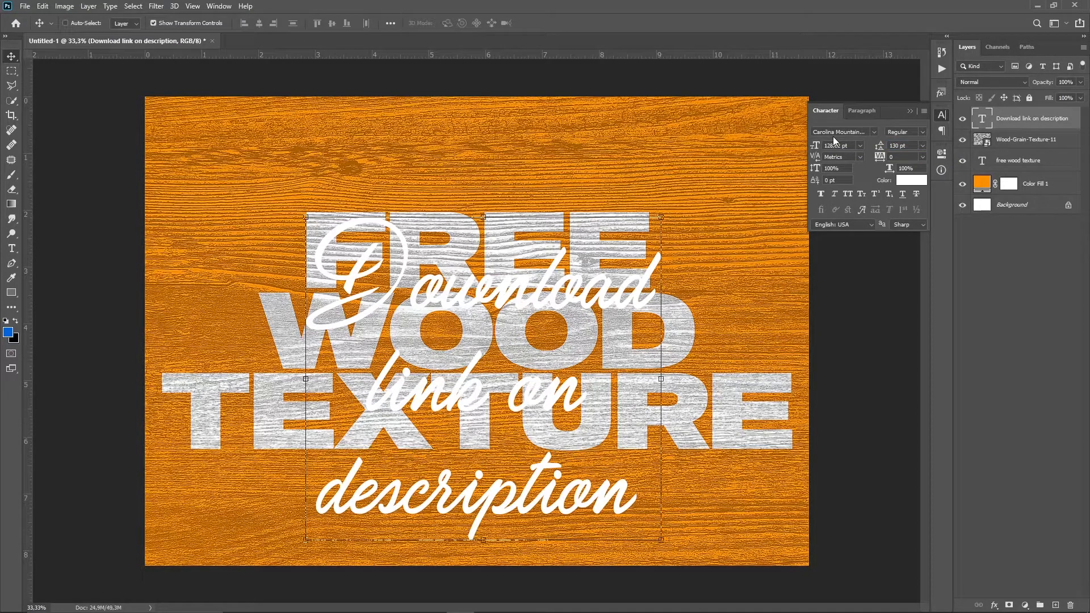
{"action": "left_click", "coordinate": [904, 179]}
{"action": "type", "text": "000000"}
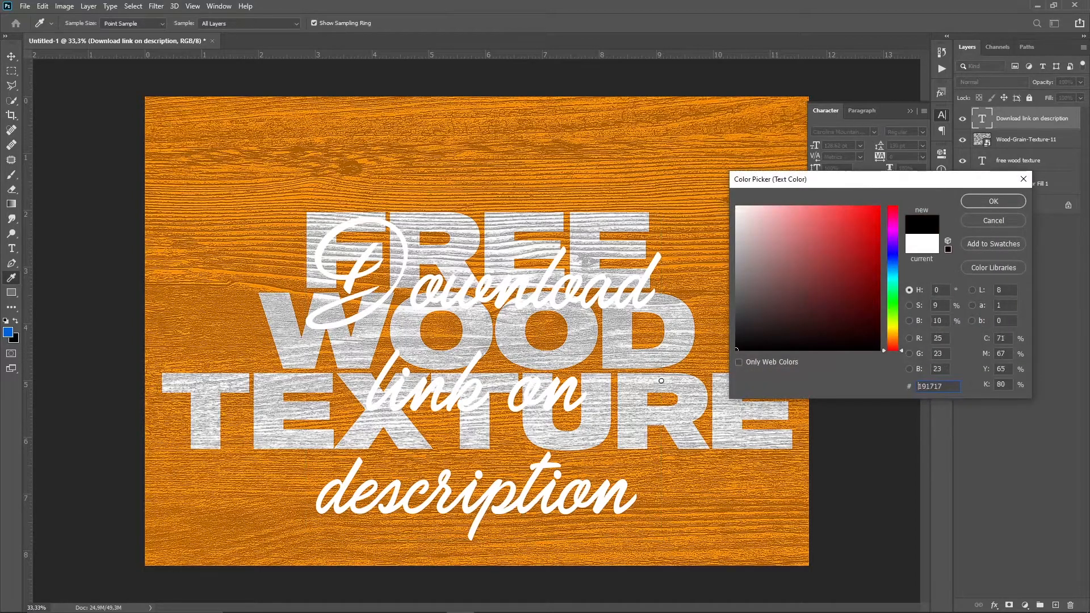
{"action": "key", "text": "Return"}
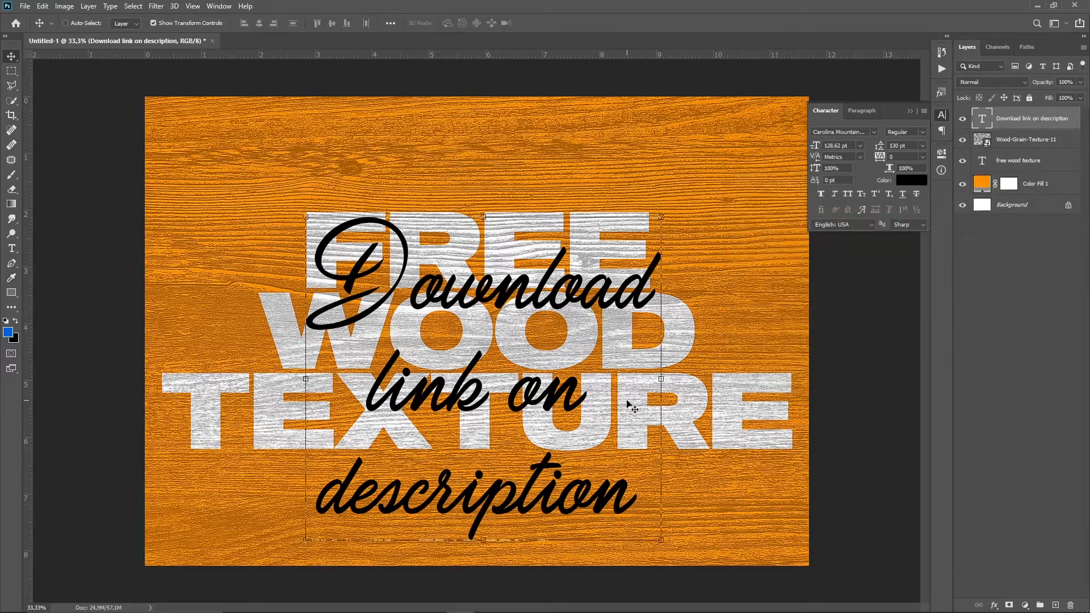
Center the script text over the main text and change its font to Hijrnotes PERSONAL USE ONLY.
{"action": "left_click_drag", "start_coordinate": [476, 427], "coordinate": [478, 377]}
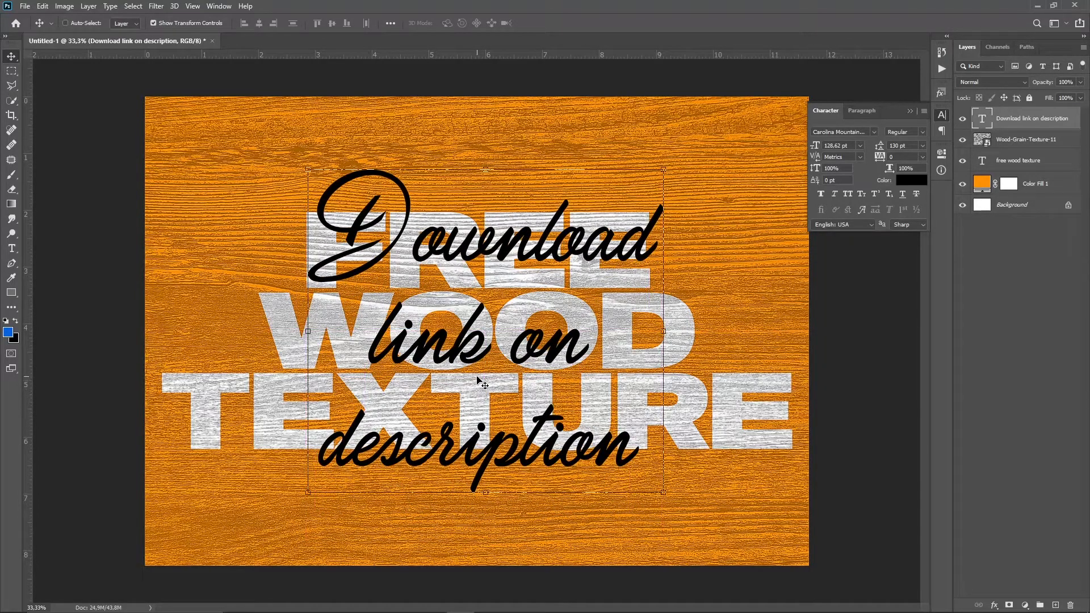
{"action": "left_click", "coordinate": [956, 293]}
{"action": "left_click", "coordinate": [1006, 120]}
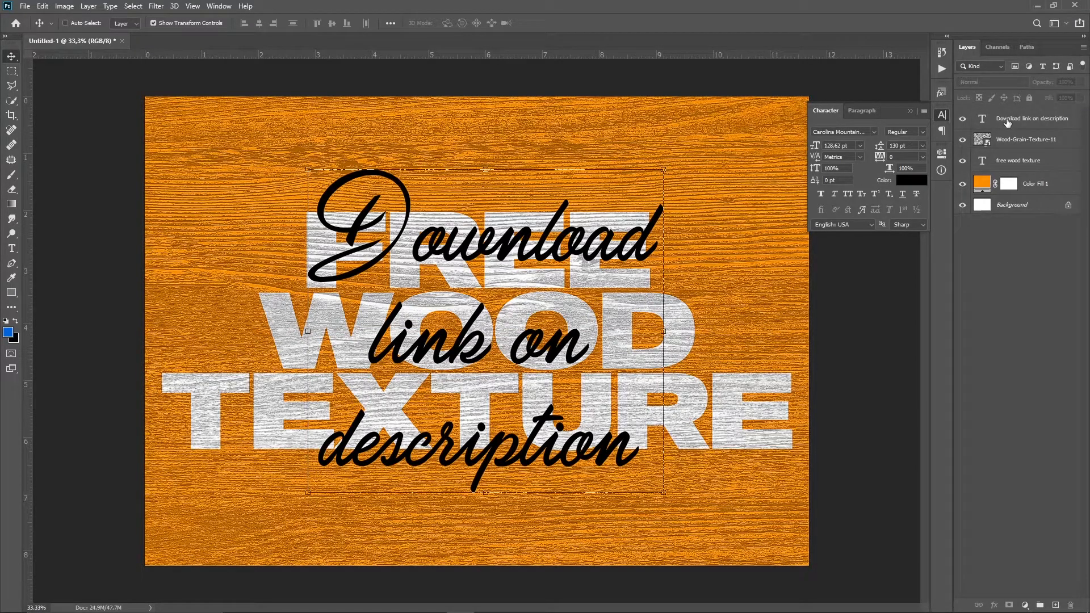
{"action": "left_click", "coordinate": [875, 133]}
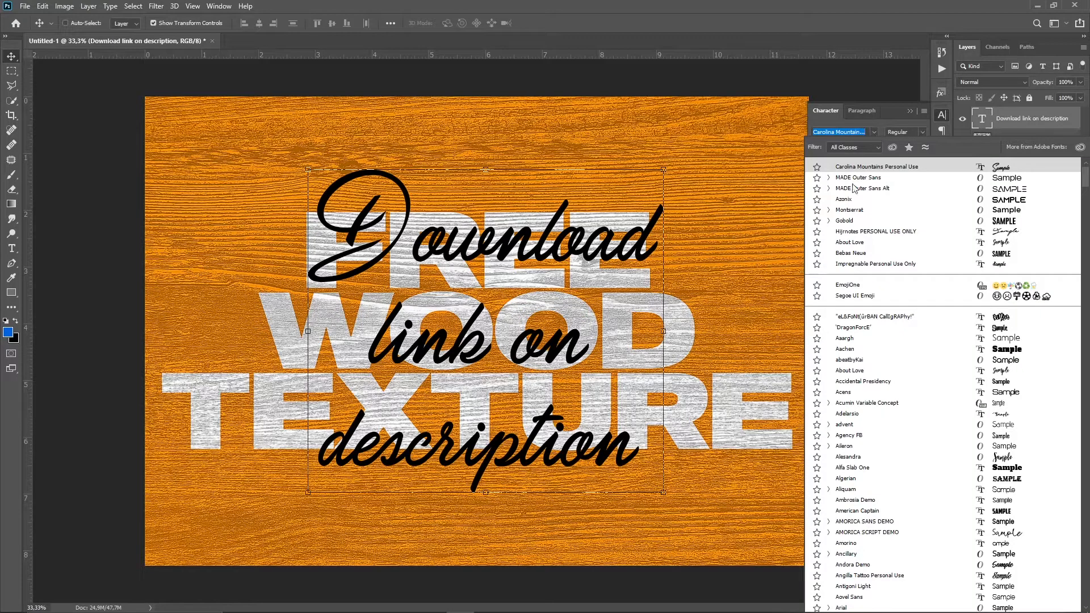
{"action": "left_click", "coordinate": [873, 233]}
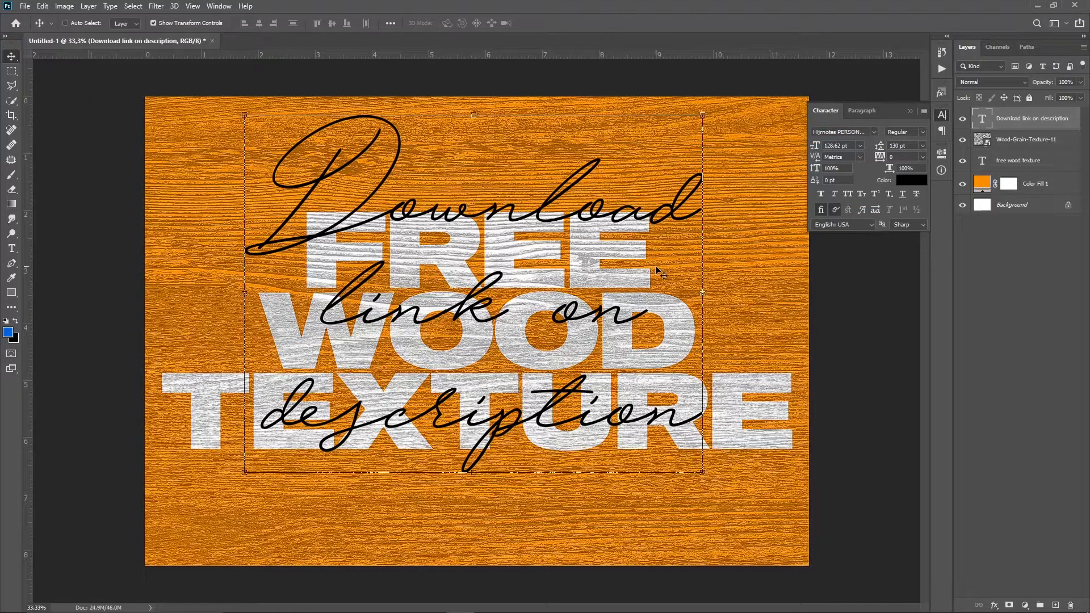
{"action": "left_click_drag", "start_coordinate": [657, 266], "coordinate": [661, 288]}
{"action": "left_click", "coordinate": [1006, 385]}
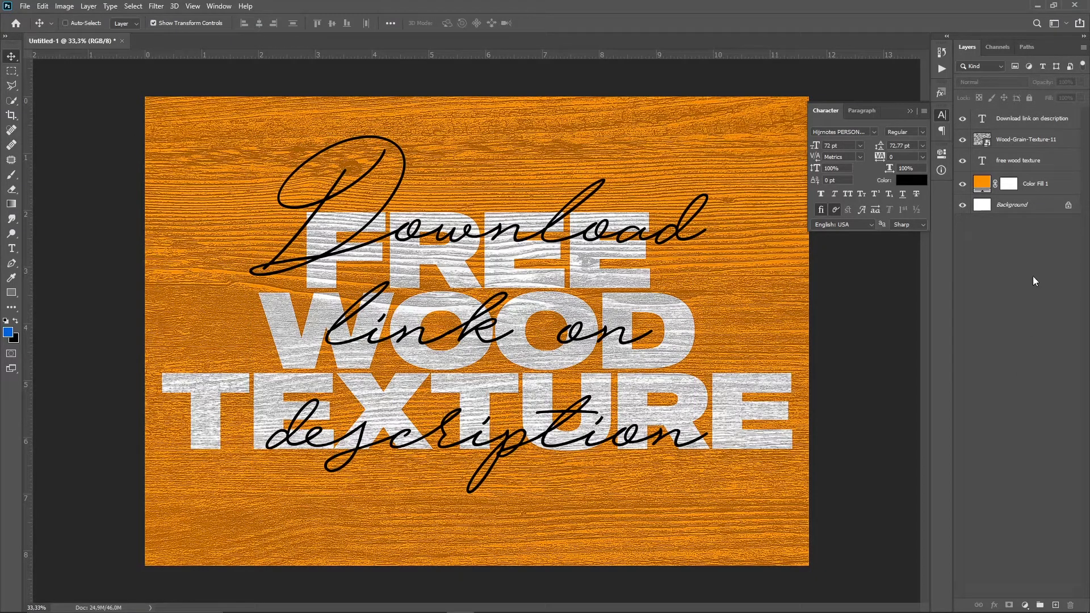
Delete the Wood-Grain-Texture-11 layer and place Wood-Grain-Texture-10.png from Adobe Bridge directly above the main text layer.
{"action": "left_click", "coordinate": [1039, 148]}
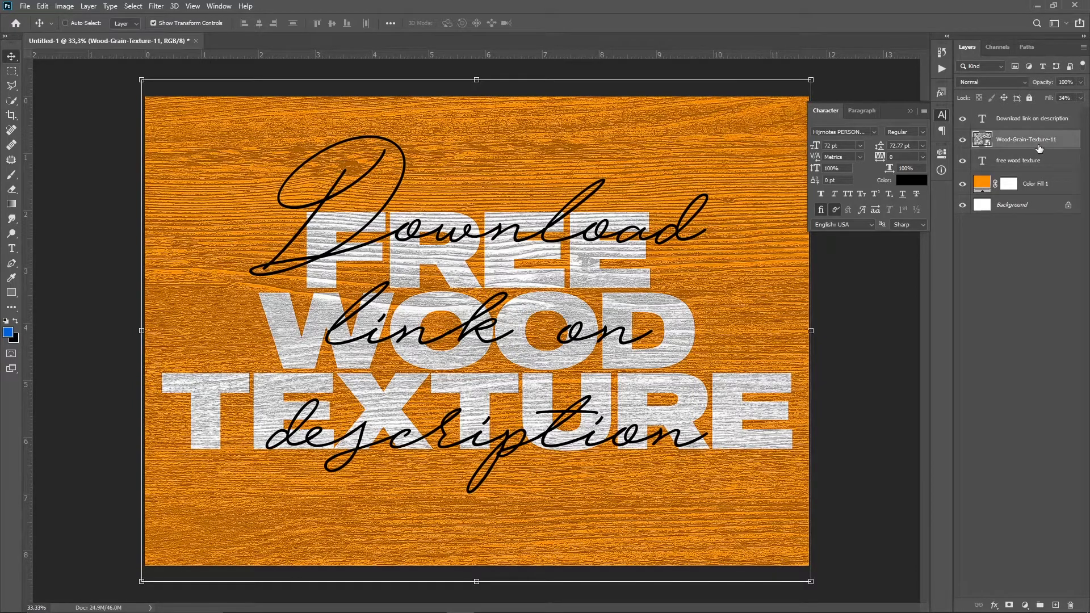
{"action": "key", "text": "Delete"}
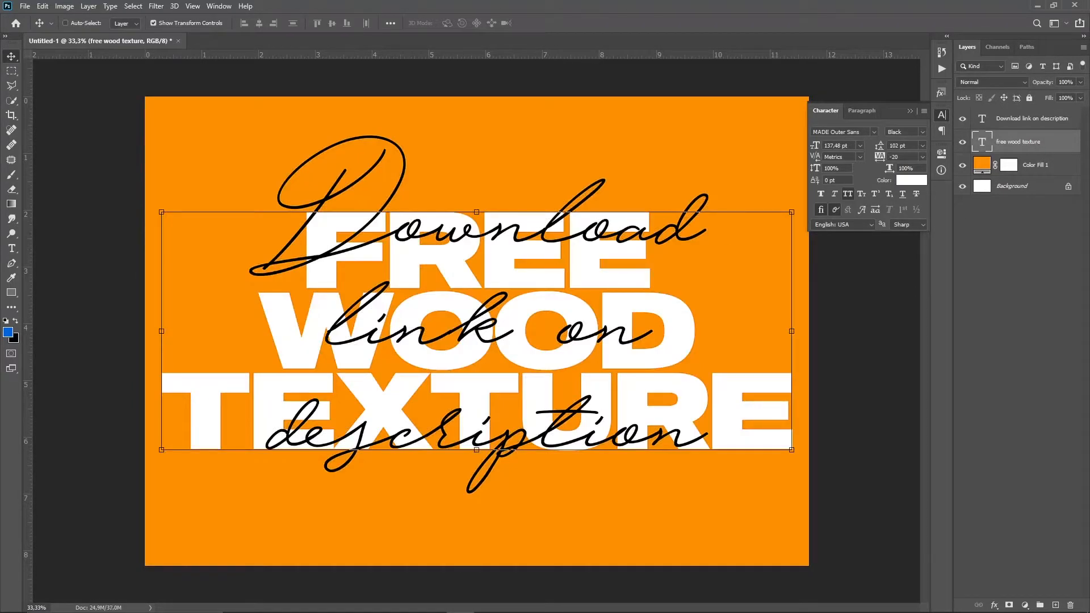
{"action": "left_click", "coordinate": [572, 601]}
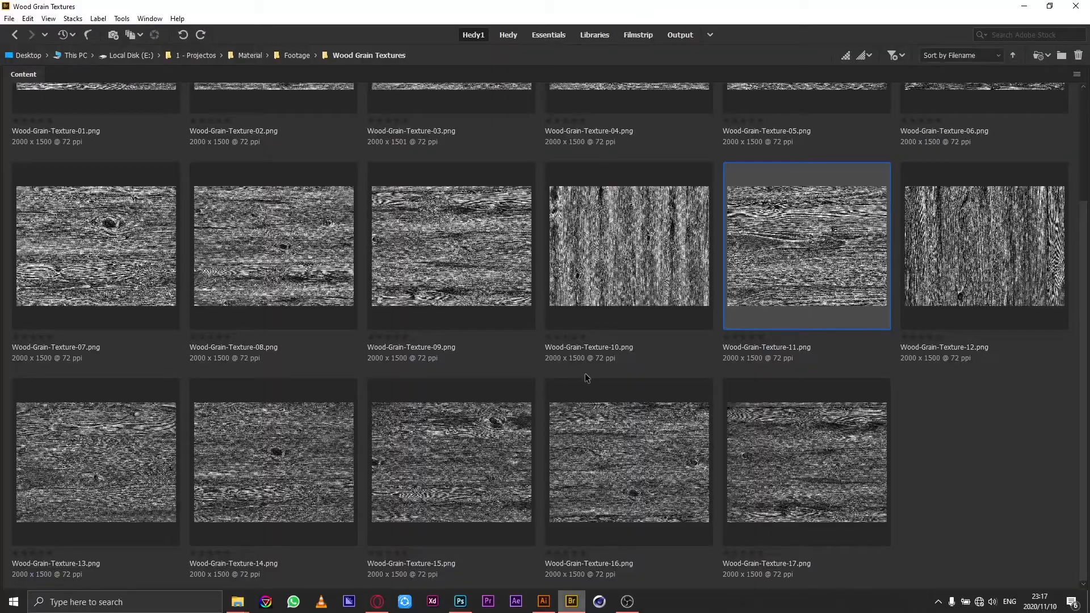
{"action": "left_click", "coordinate": [618, 270]}
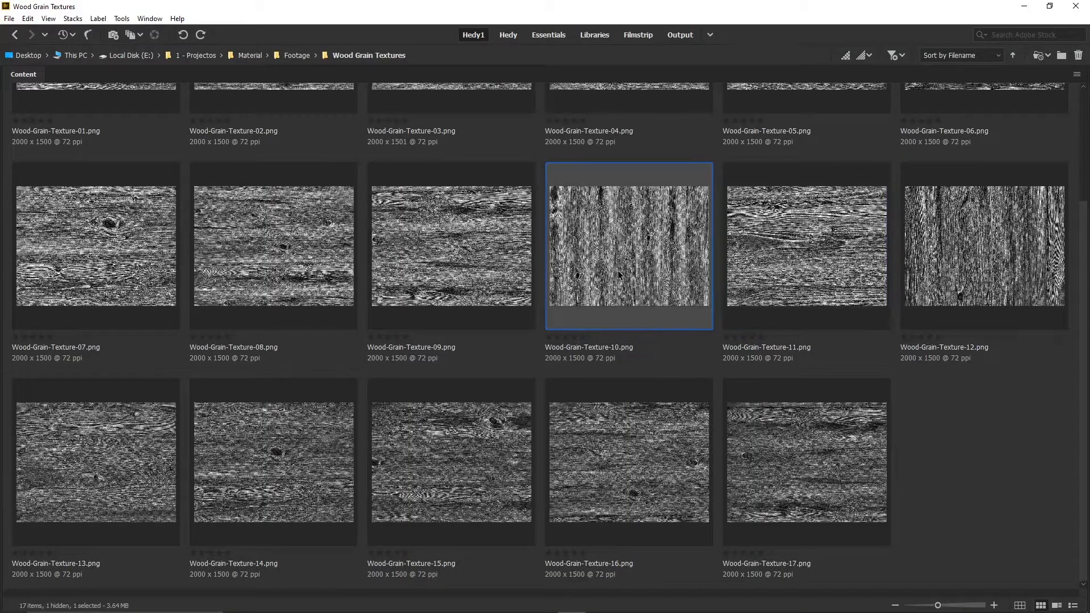
{"action": "left_click_drag", "start_coordinate": [618, 271], "coordinate": [448, 409]}
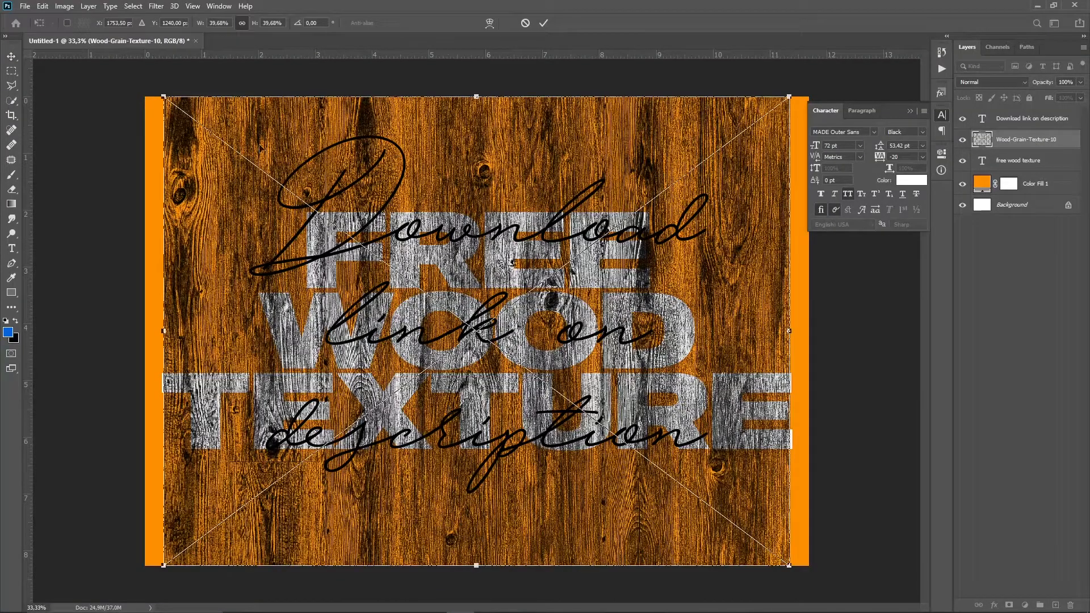
Enlarge the Wood-Grain-Texture-10 image to cover the whole canvas and lower its layer fill to 37%.
{"action": "left_click_drag", "start_coordinate": [164, 99], "coordinate": [126, 69]}
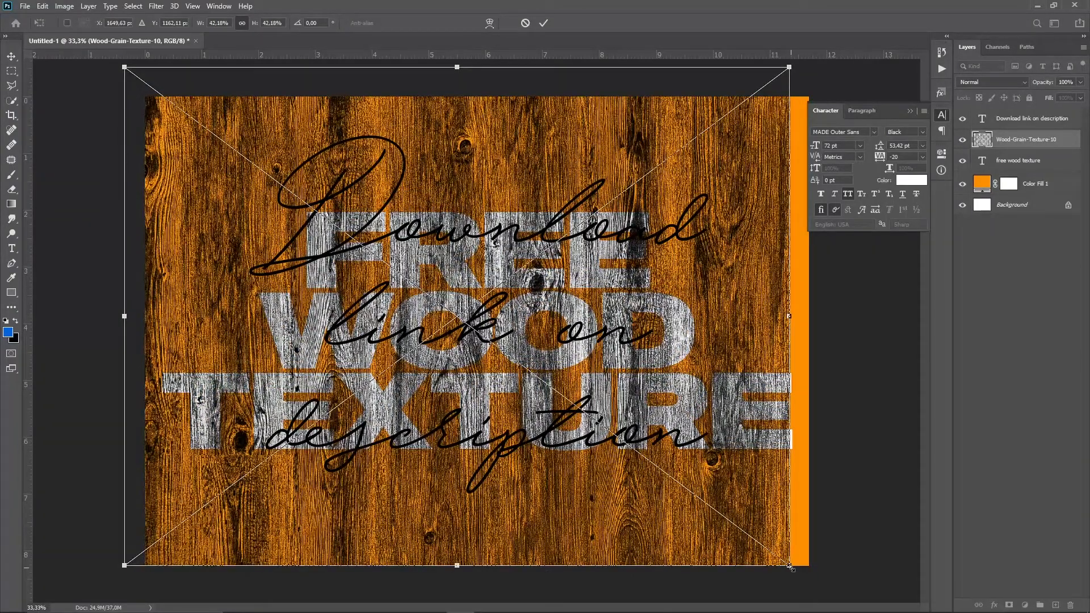
{"action": "left_click_drag", "start_coordinate": [789, 565], "coordinate": [818, 585]}
{"action": "key", "text": "Return"}
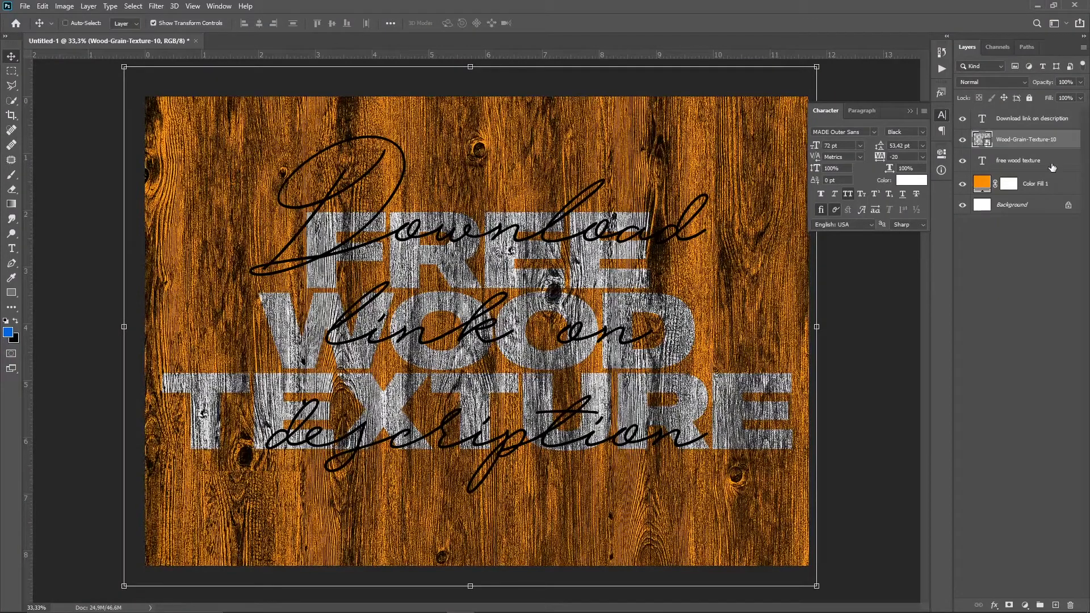
{"action": "left_click", "coordinate": [1081, 99]}
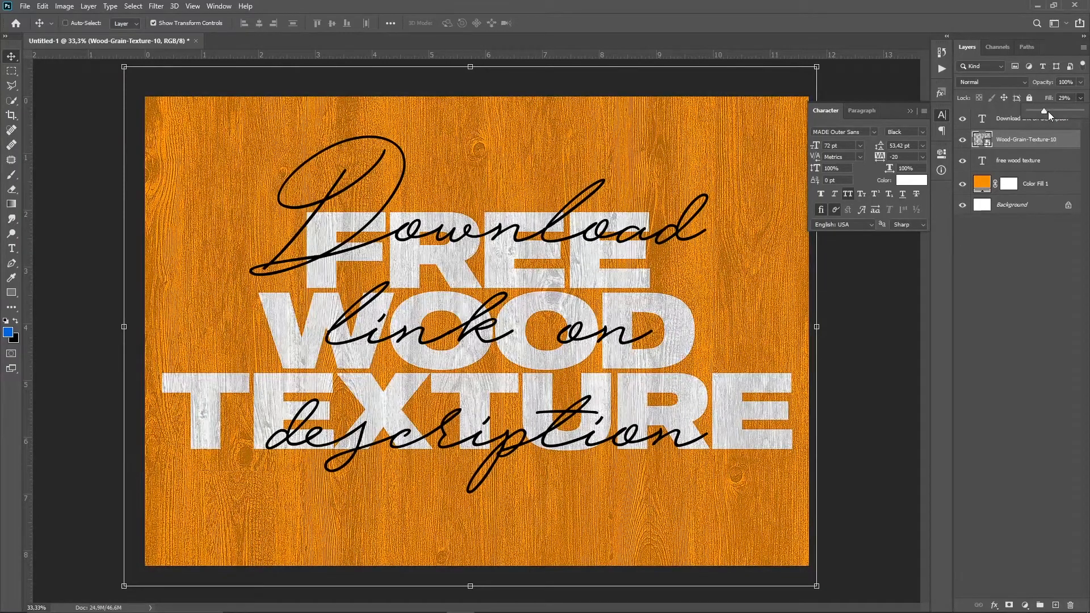
{"action": "left_click_drag", "start_coordinate": [1048, 112], "coordinate": [1049, 112]}
{"action": "left_click", "coordinate": [1085, 365]}
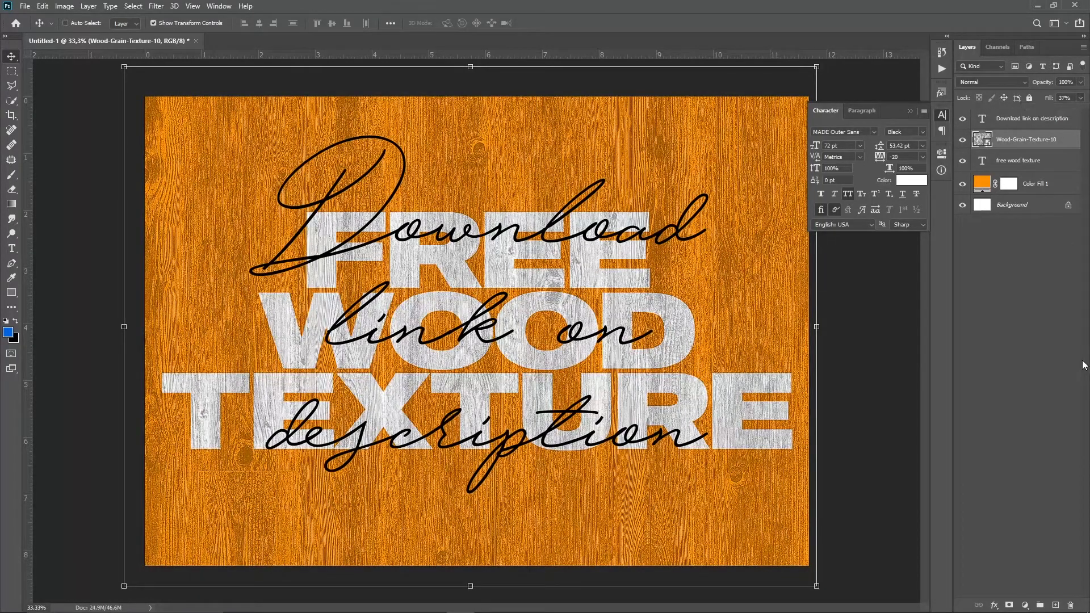
Add a Drop Shadow effect with 100% opacity to the free wood texture text layer.
{"action": "left_click", "coordinate": [1053, 164]}
{"action": "right_click", "coordinate": [1054, 165]}
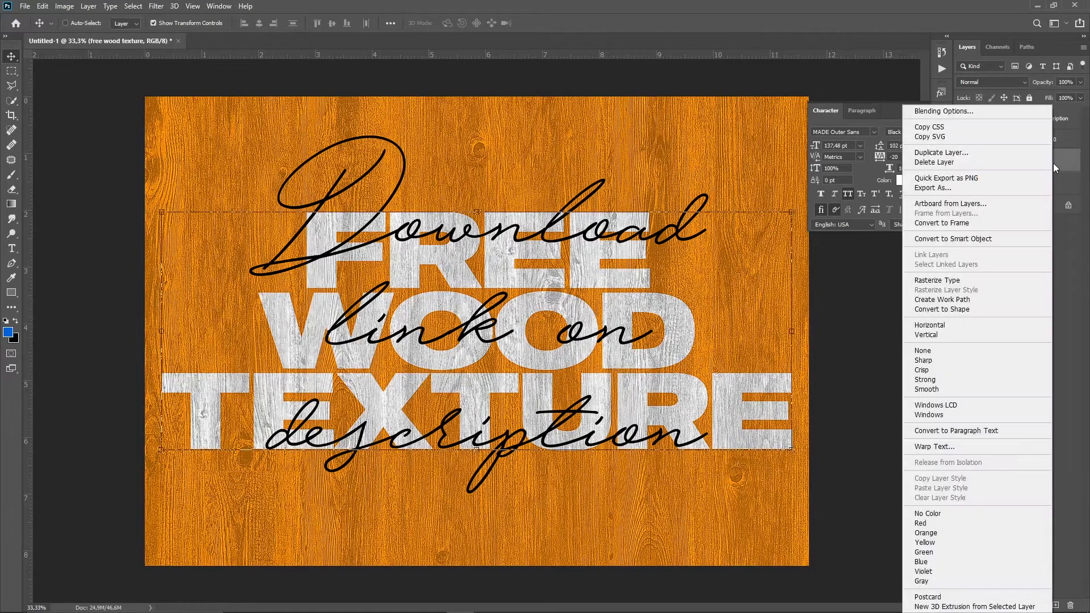
{"action": "left_click", "coordinate": [1011, 115]}
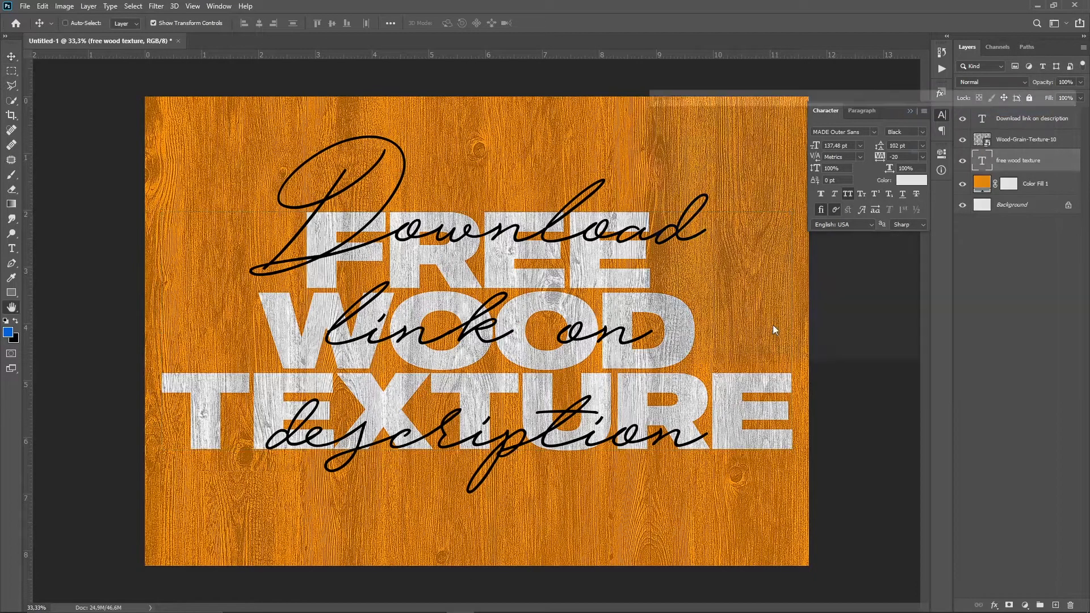
{"action": "left_click", "coordinate": [698, 313]}
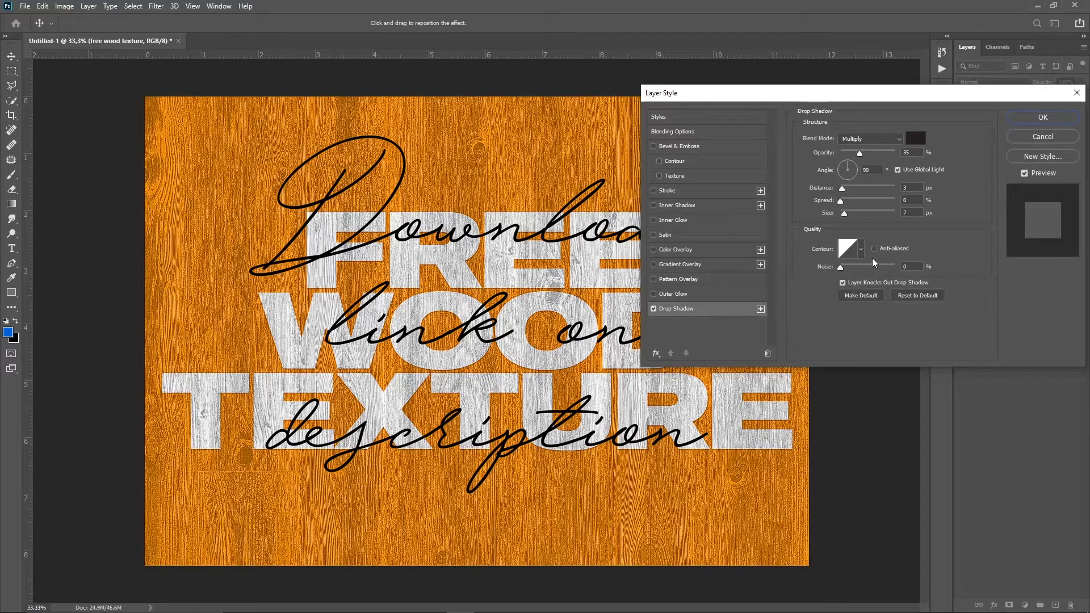
{"action": "left_click", "coordinate": [878, 153]}
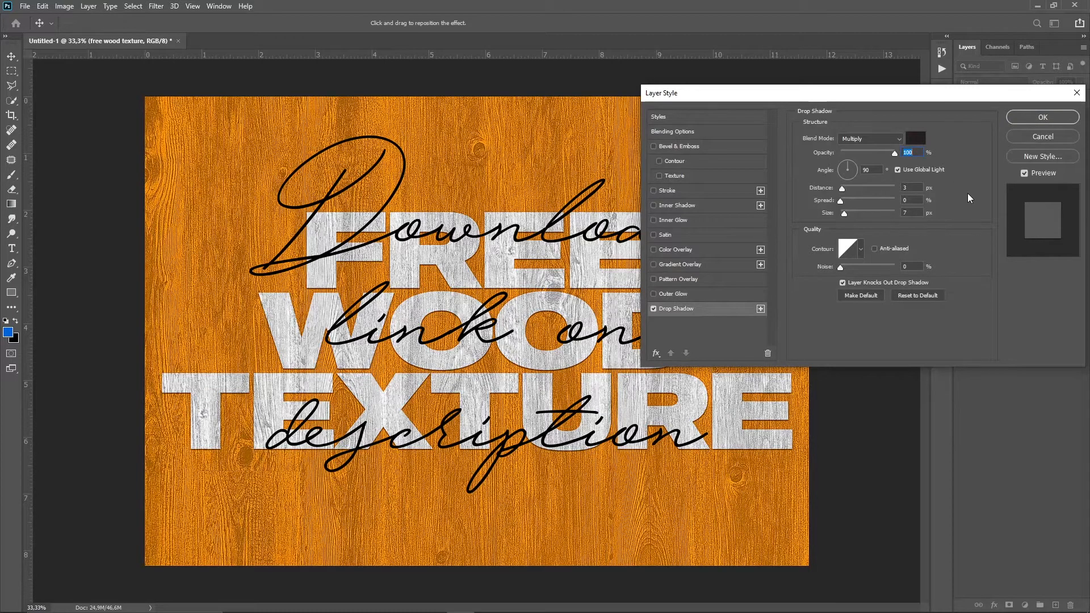
Set the drop shadow's distance to 6 px, slightly increase its size, and apply the layer style.
{"action": "left_click", "coordinate": [912, 188]}
{"action": "key", "text": "Up"}
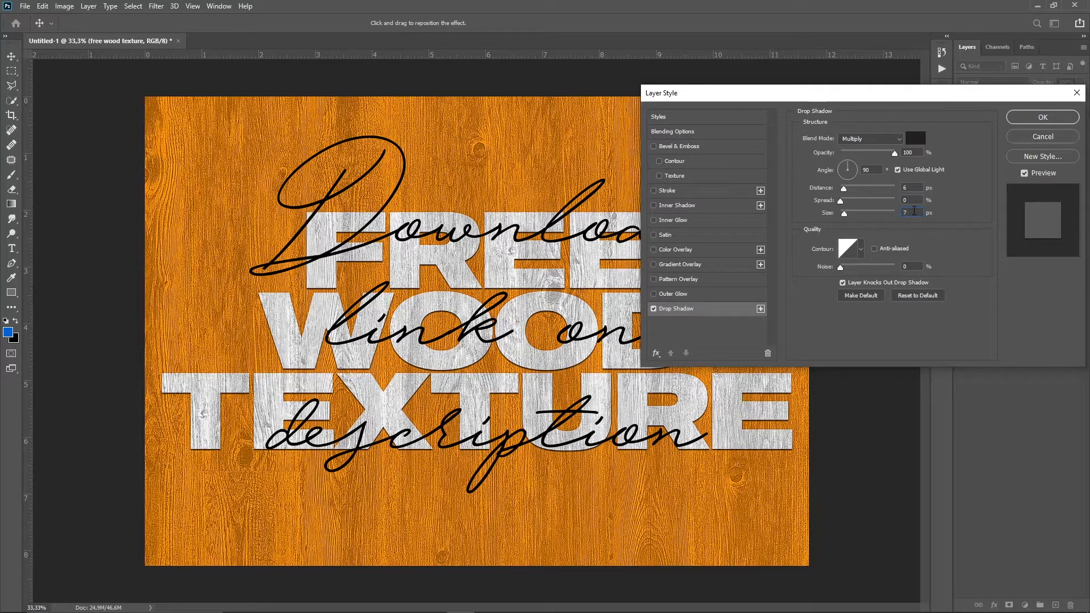
{"action": "key", "text": "Up"}
{"action": "key", "text": "Up"}
{"action": "left_click", "coordinate": [913, 203]}
{"action": "key", "text": "Return"}
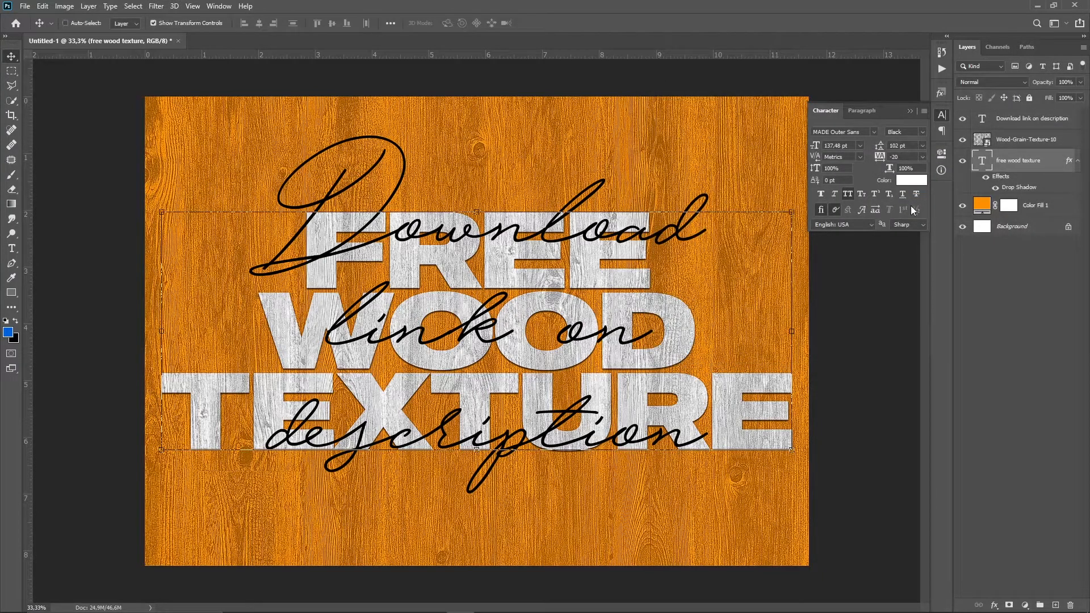
{"action": "left_click", "coordinate": [993, 357]}
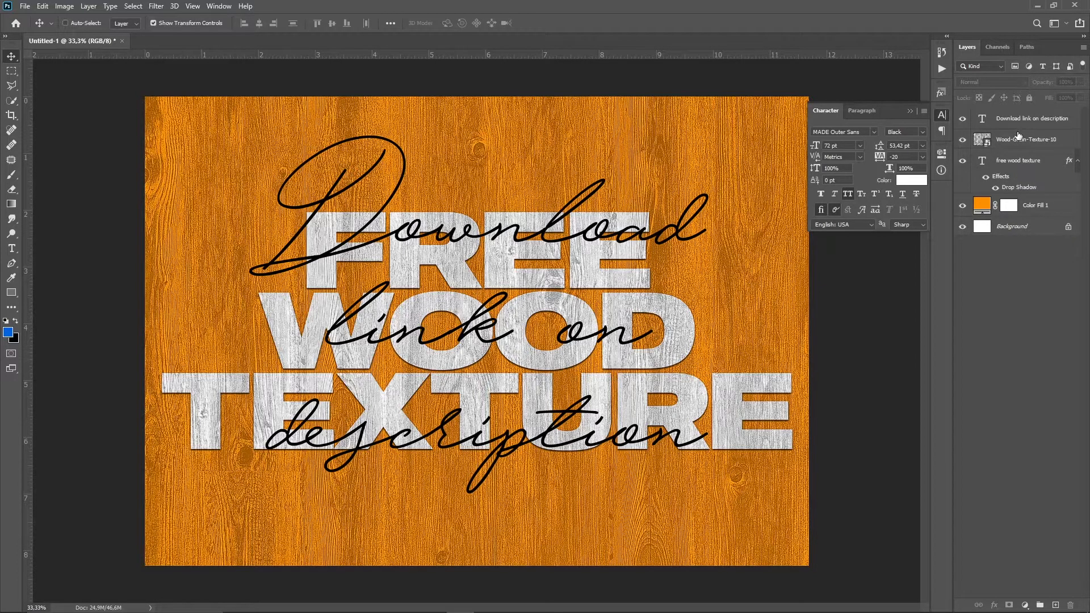
Hide the "Download link on description" layer and replace the main text with "HEDY GRAPHICS" on two lines.
{"action": "left_click", "coordinate": [964, 118]}
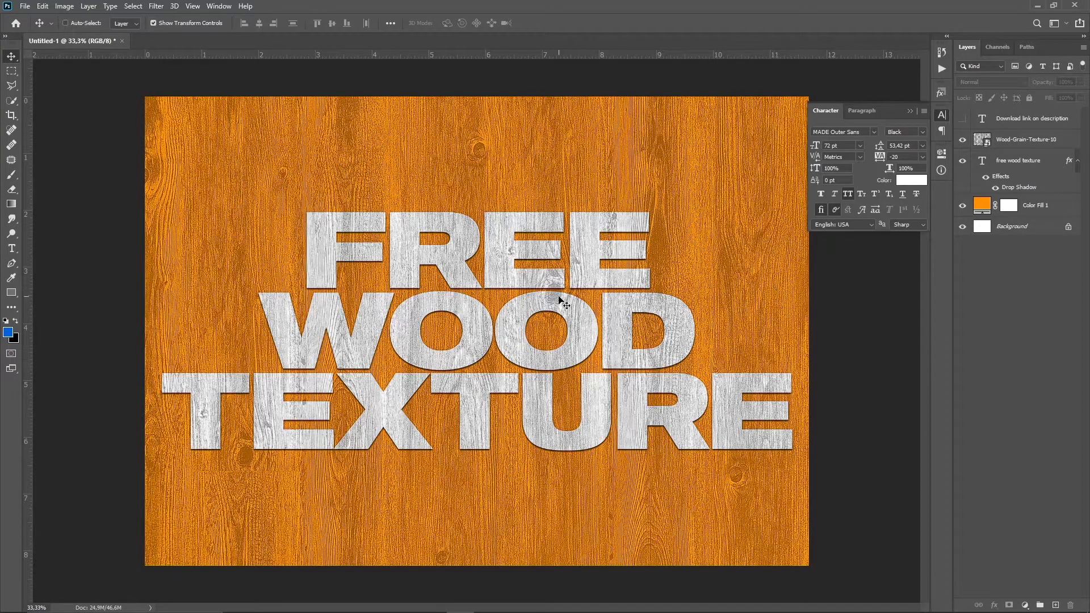
{"action": "key", "text": "t"}
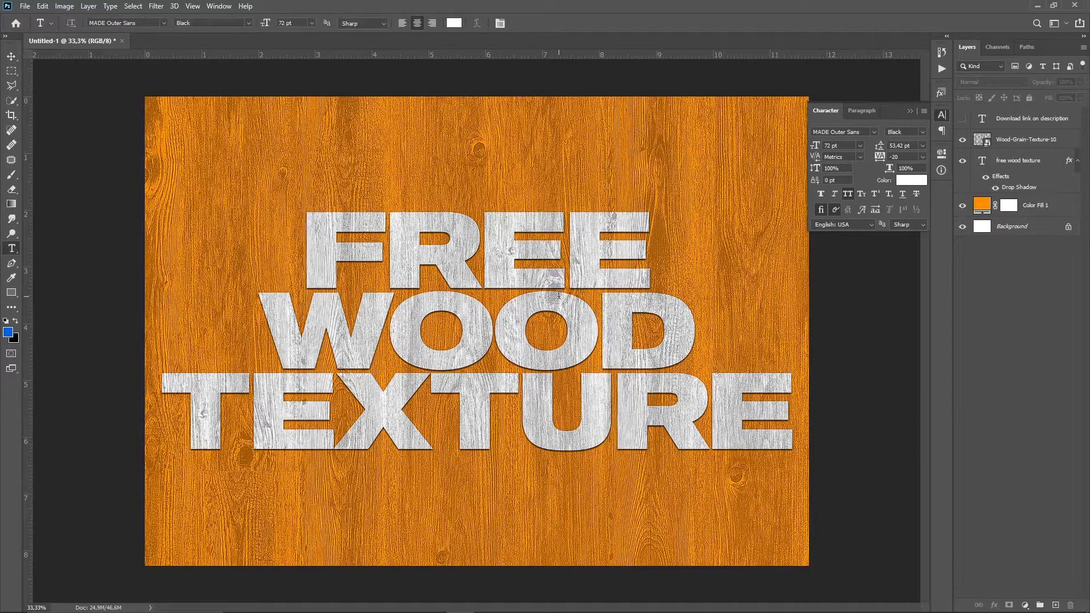
{"action": "left_click", "coordinate": [472, 248]}
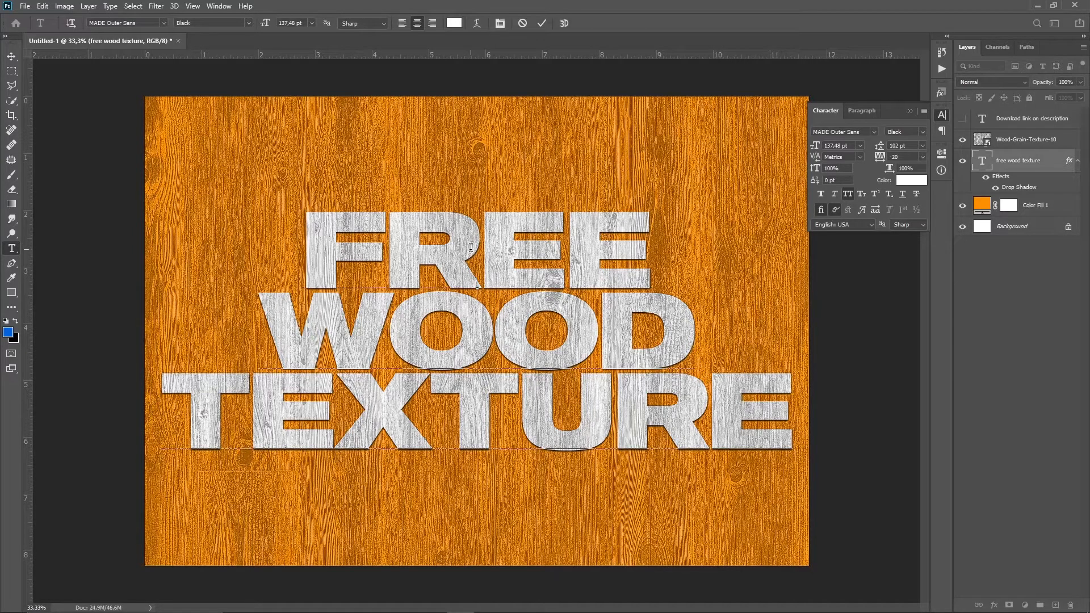
{"action": "key", "text": "ctrl+a"}
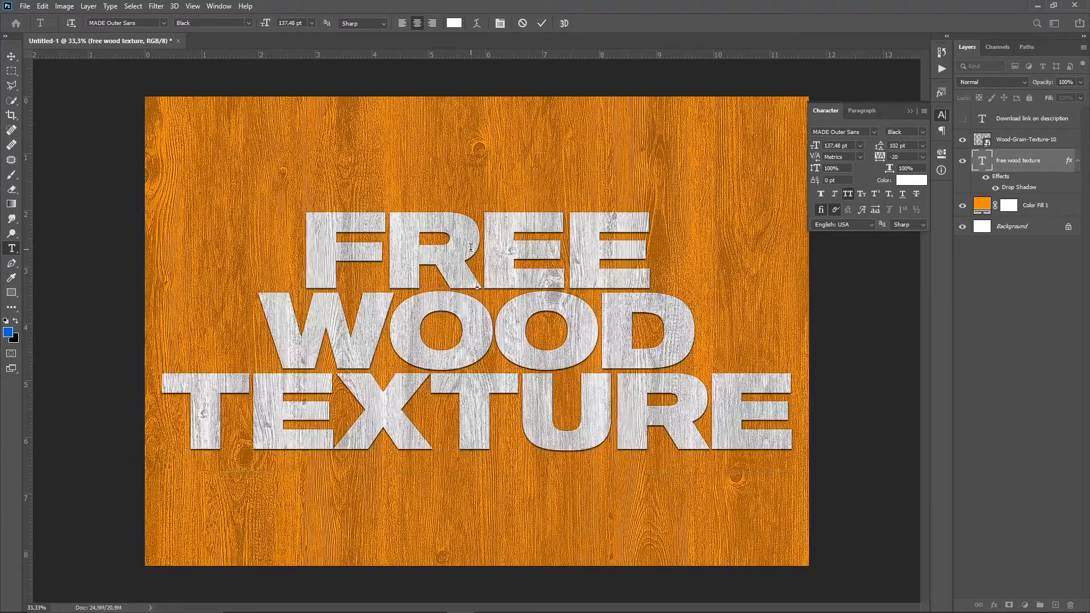
{"action": "type", "text": "HEDT"}
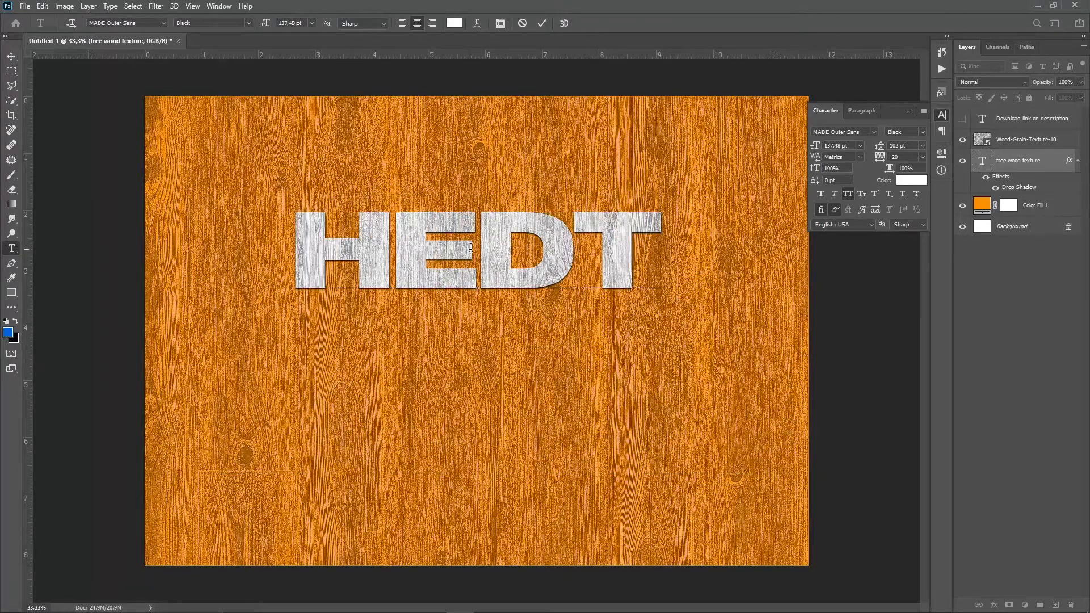
{"action": "key", "text": "BackSpace"}
{"action": "type", "text": "Y"}
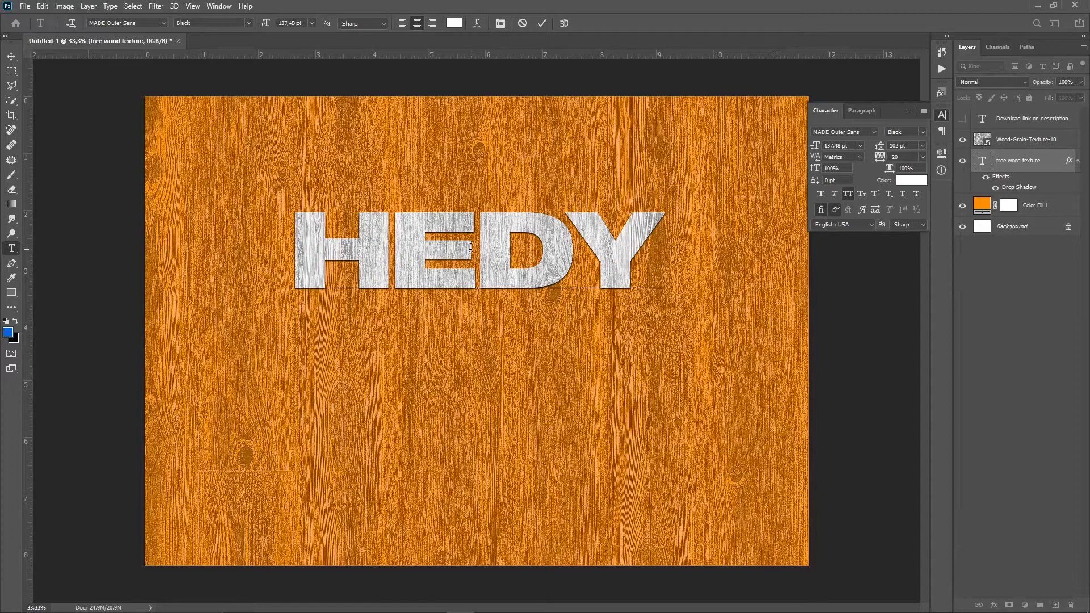
{"action": "key", "text": "Return"}
{"action": "type", "text": "GR"}
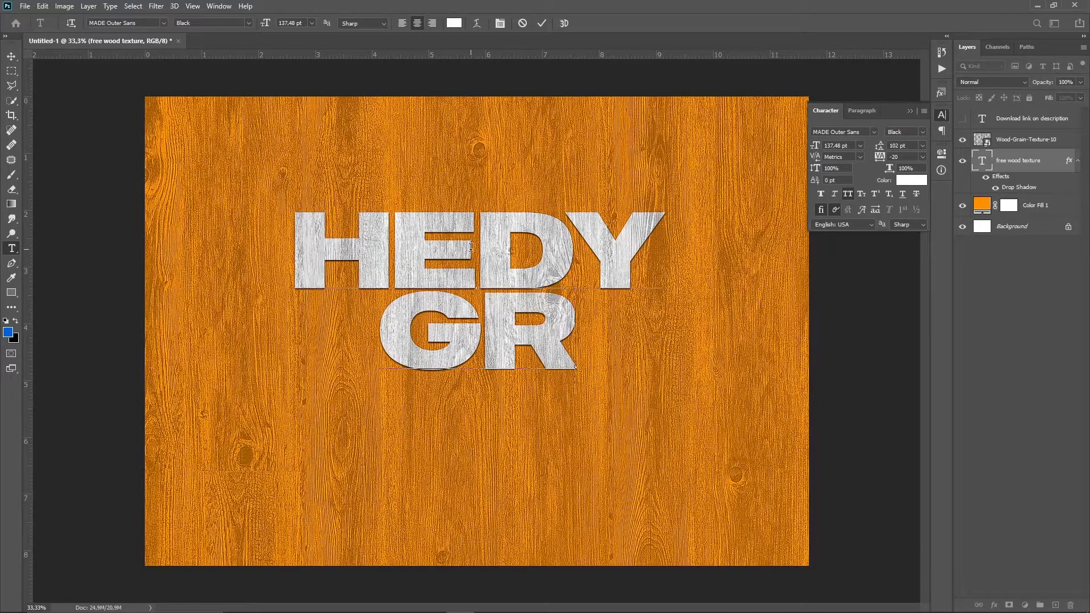
{"action": "type", "text": "A"}
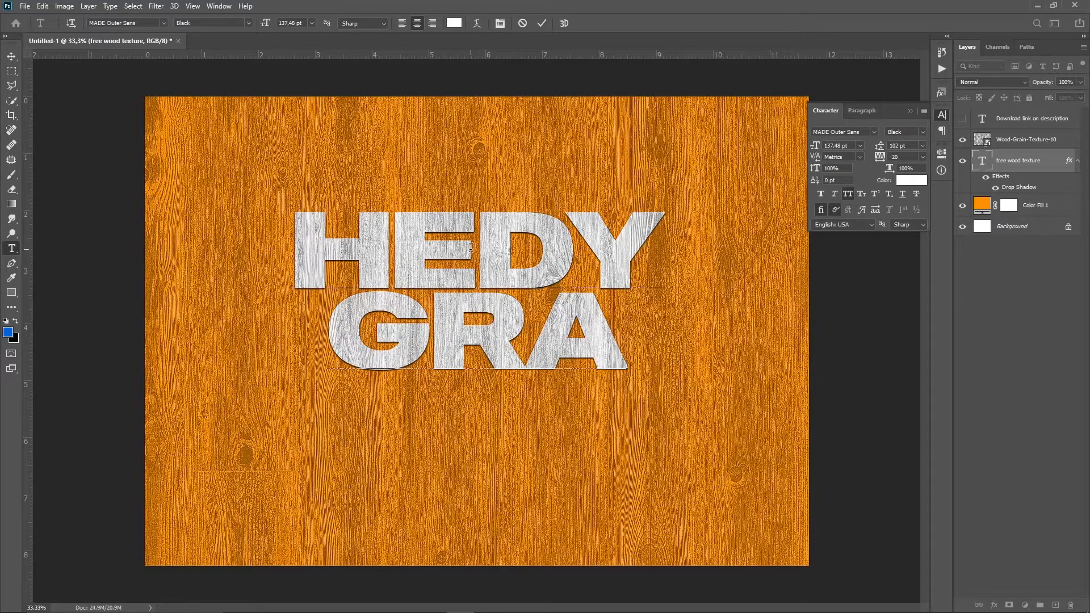
{"action": "type", "text": "P"}
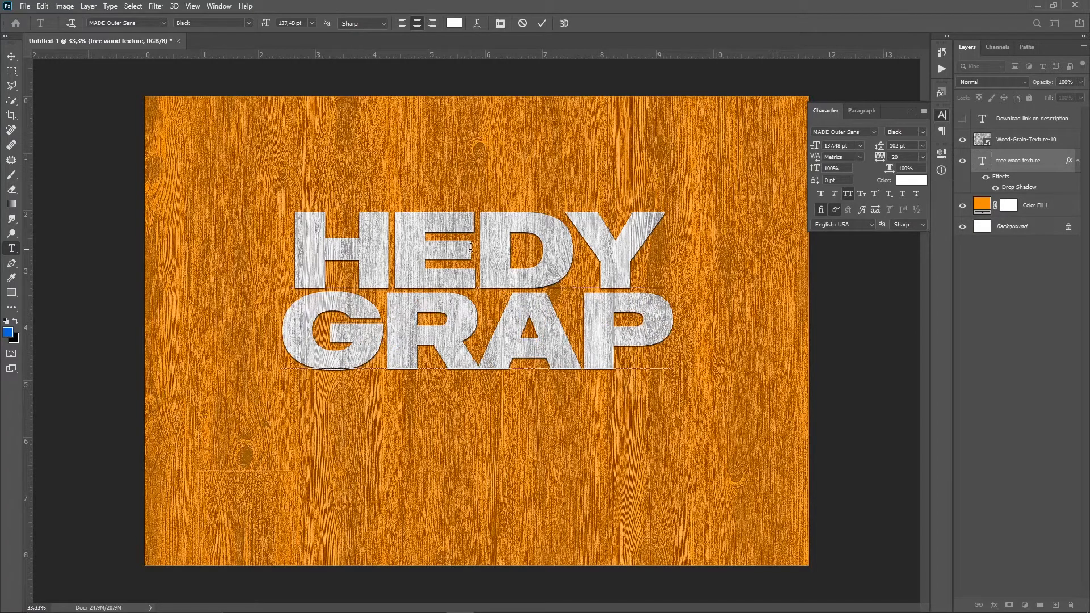
{"action": "type", "text": "HIC"}
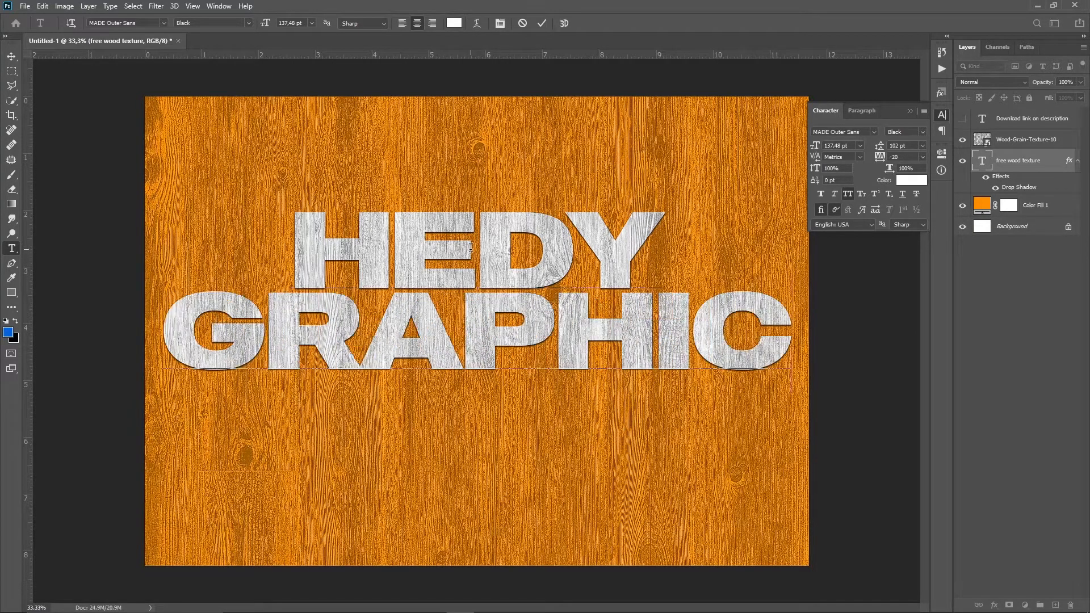
{"action": "type", "text": "S"}
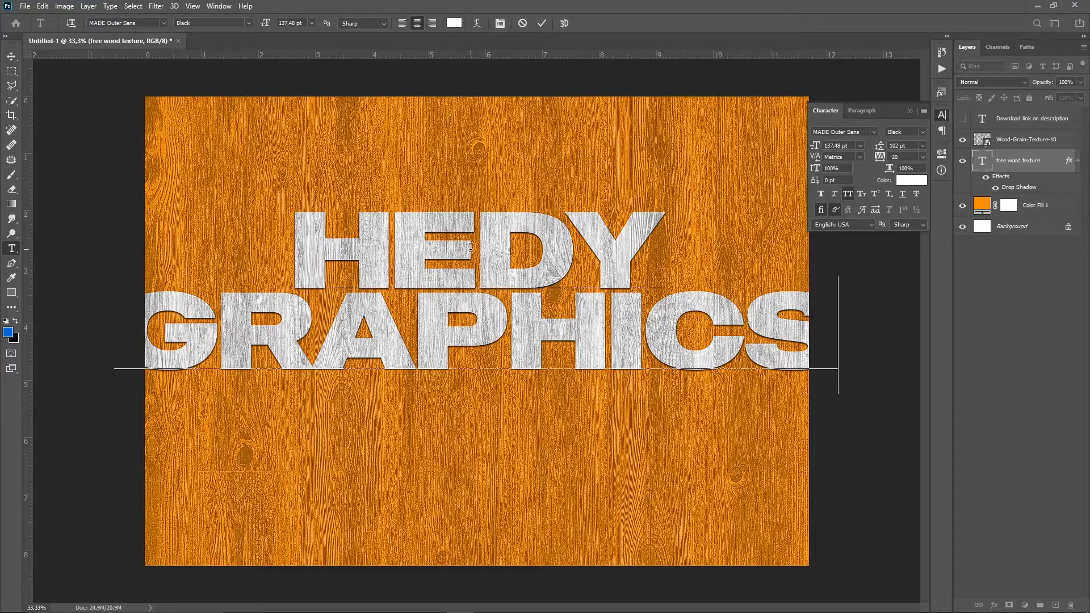
Replace the main text with "HOW TO UPLOAD FLYER ON ENVATO", broken into four lines after TO, UPLOAD and FLYER.
{"action": "key", "text": "ctrl+a"}
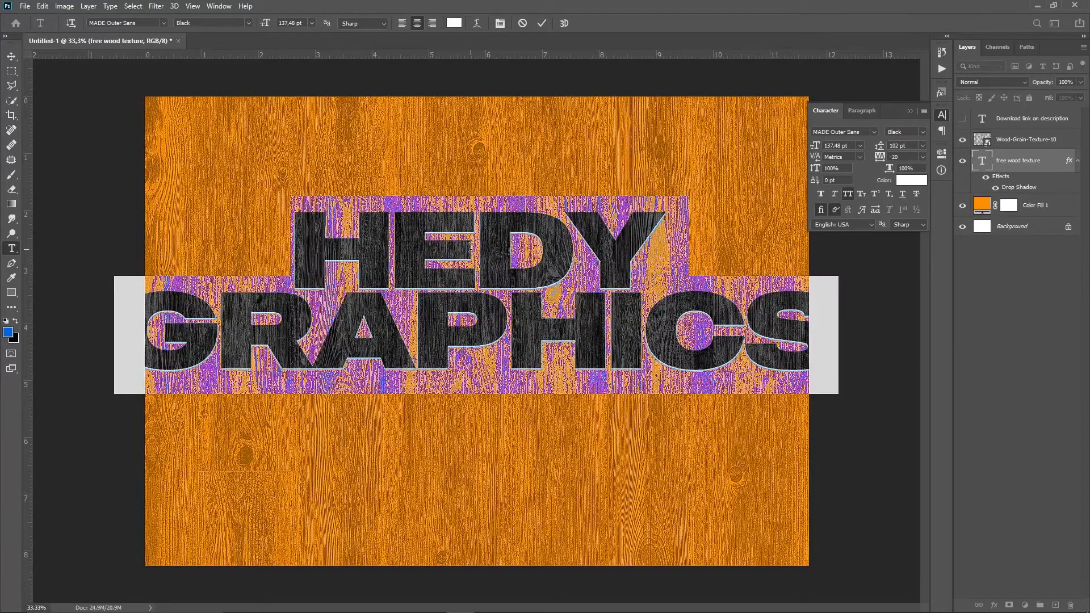
{"action": "key", "text": "BackSpace"}
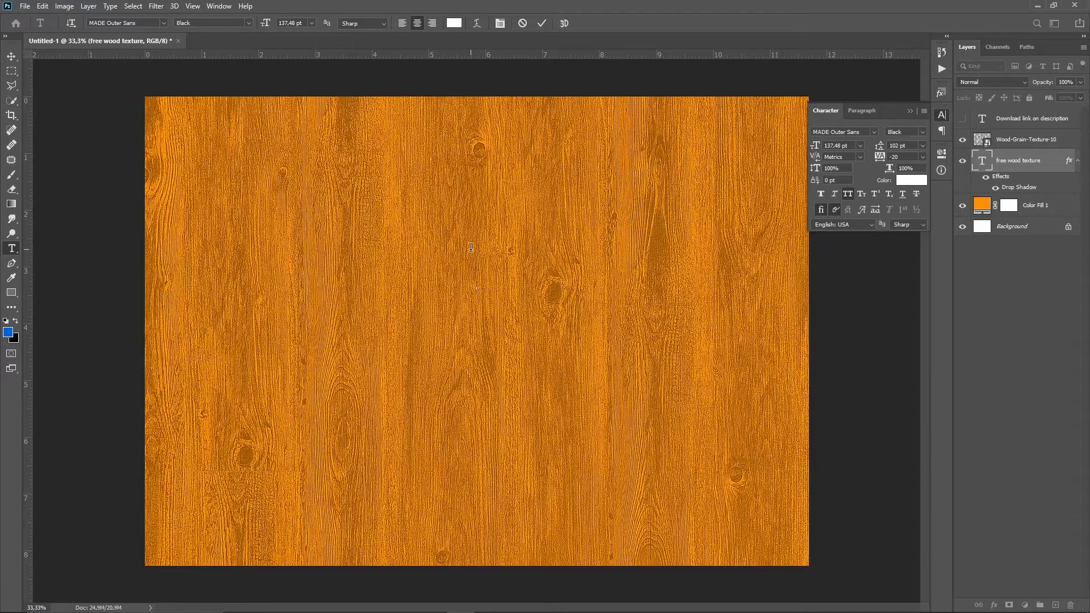
{"action": "type", "text": "HOW TO"}
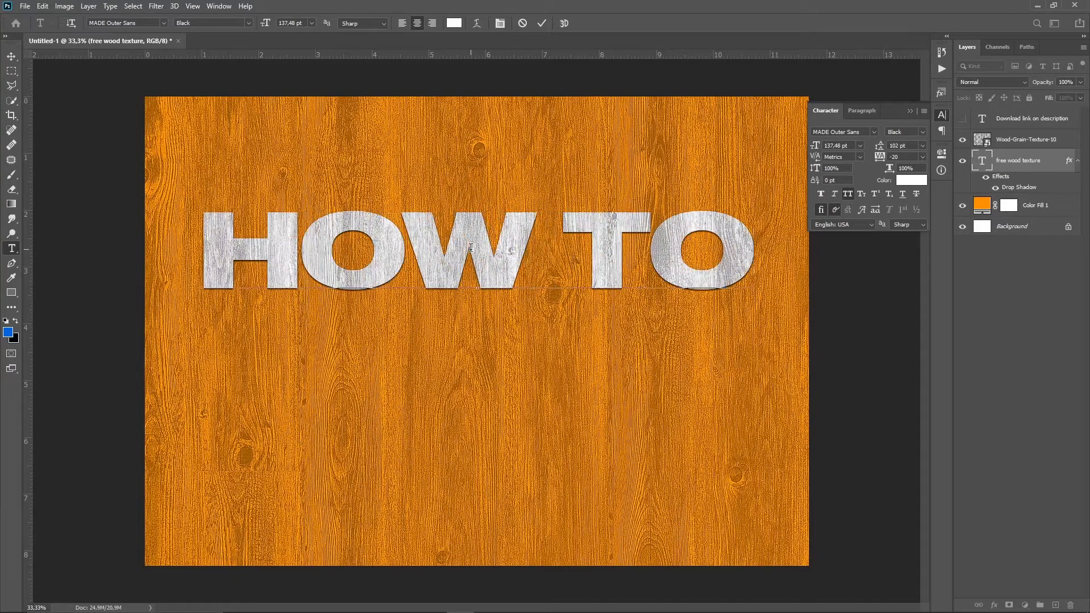
{"action": "key", "text": "Return"}
{"action": "type", "text": "UPLO"}
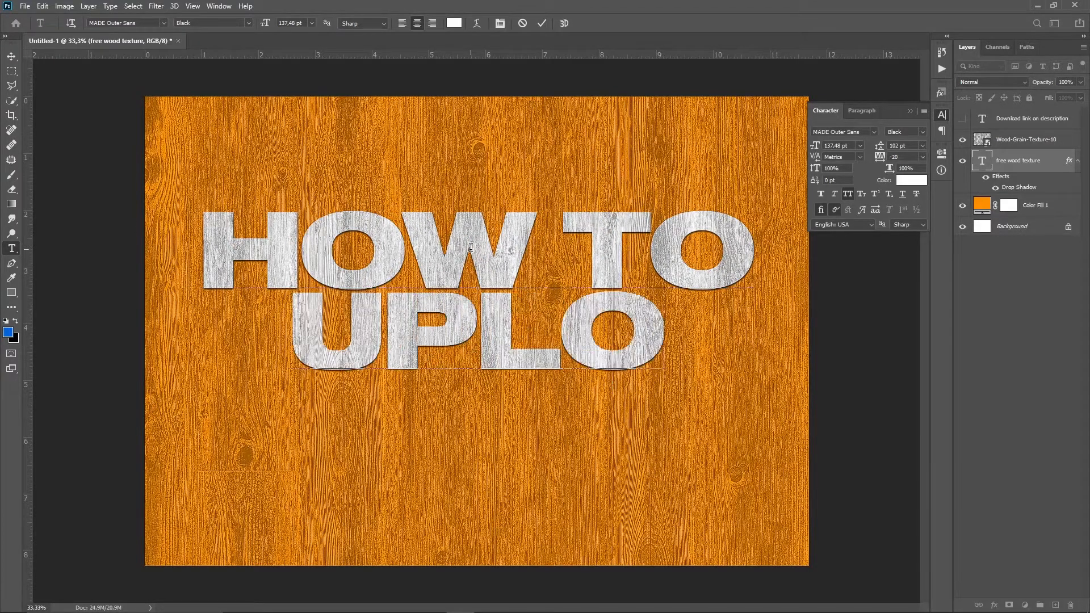
{"action": "type", "text": "AD"}
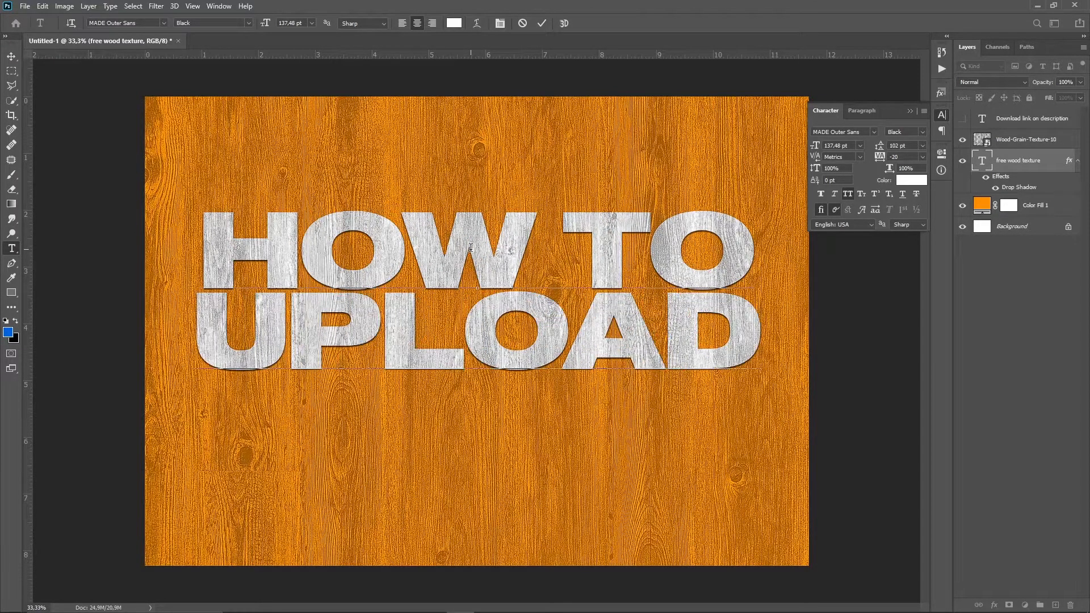
{"action": "key", "text": "Return"}
{"action": "type", "text": "FLYER"}
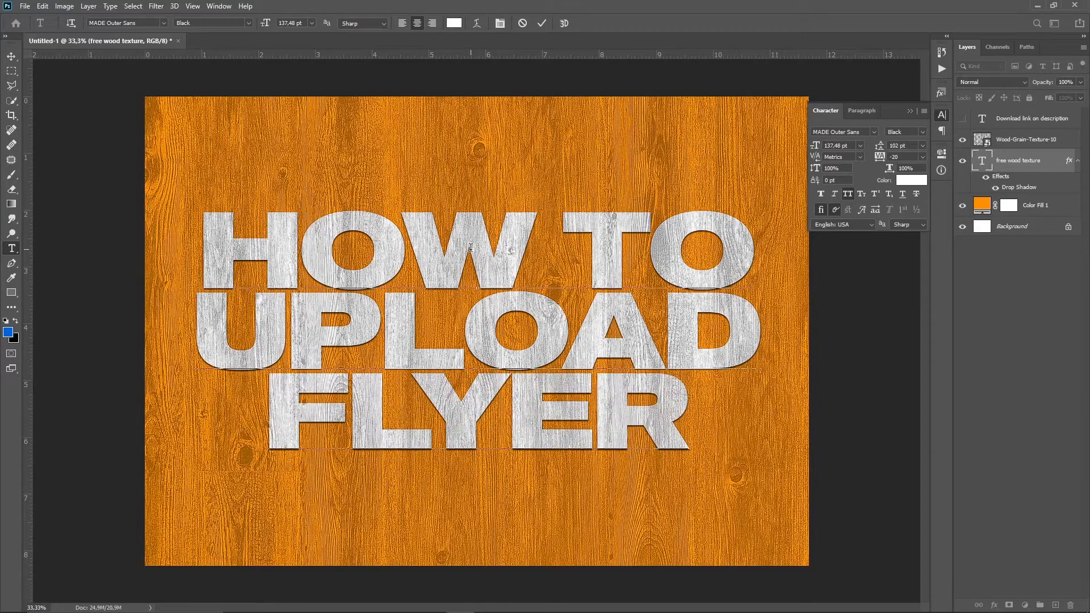
{"action": "key", "text": "Return"}
{"action": "type", "text": "O"}
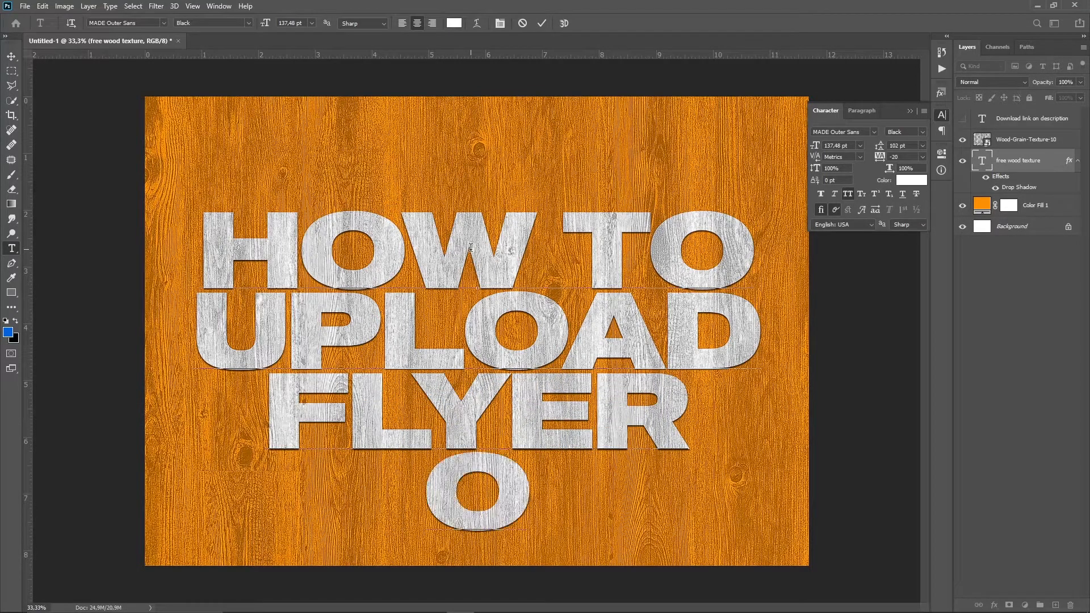
{"action": "type", "text": "N ENV"}
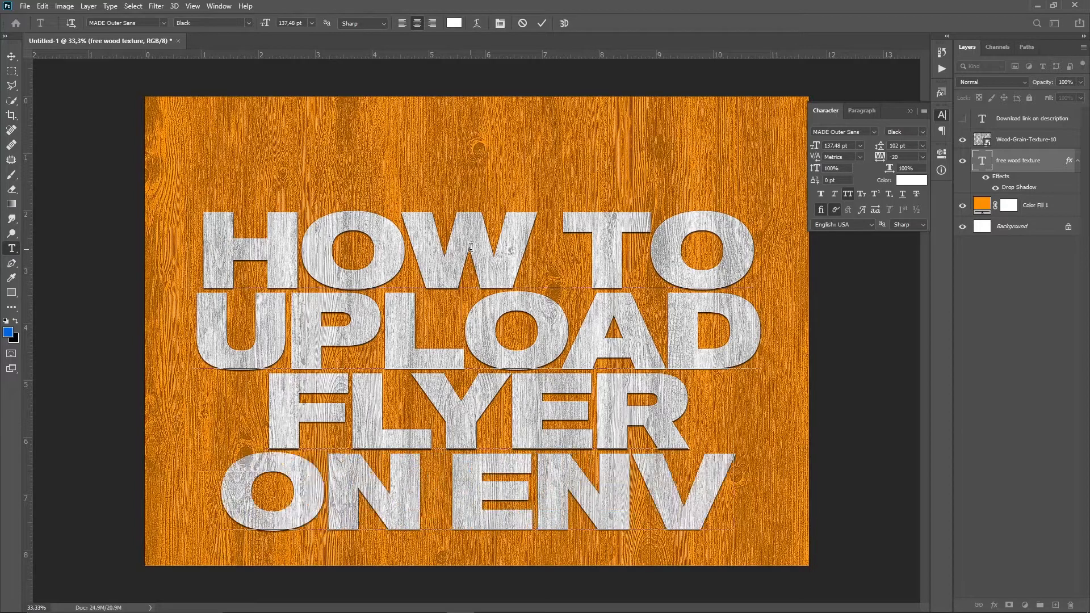
{"action": "type", "text": "A"}
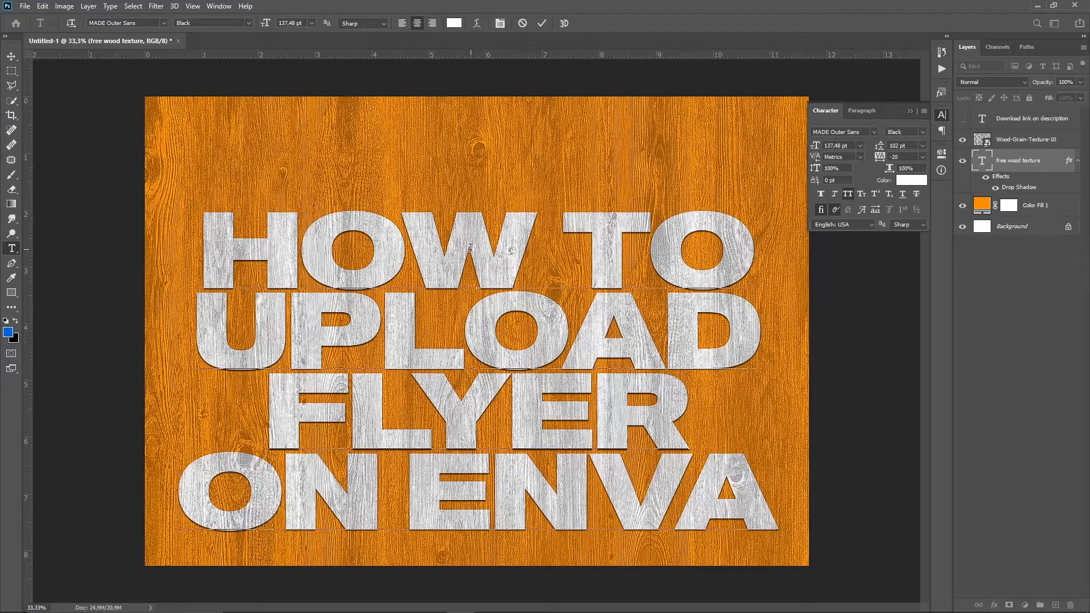
{"action": "type", "text": "to"}
{"action": "key", "text": "ctrl+Return"}
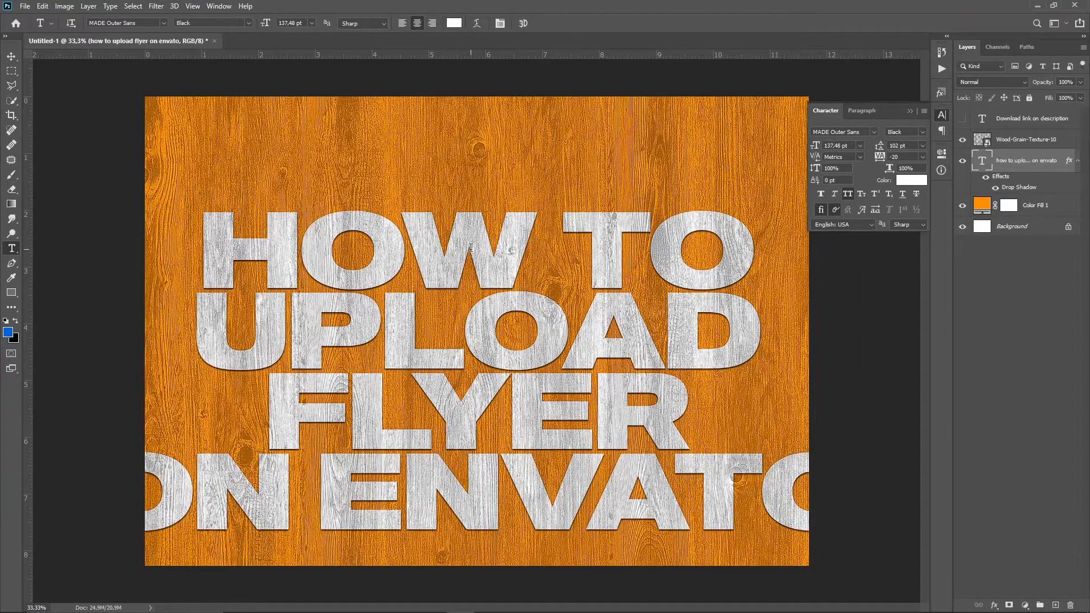
Scale the four-line main text down proportionally to 68.50% so it fits within the canvas width.
{"action": "key", "text": "v"}
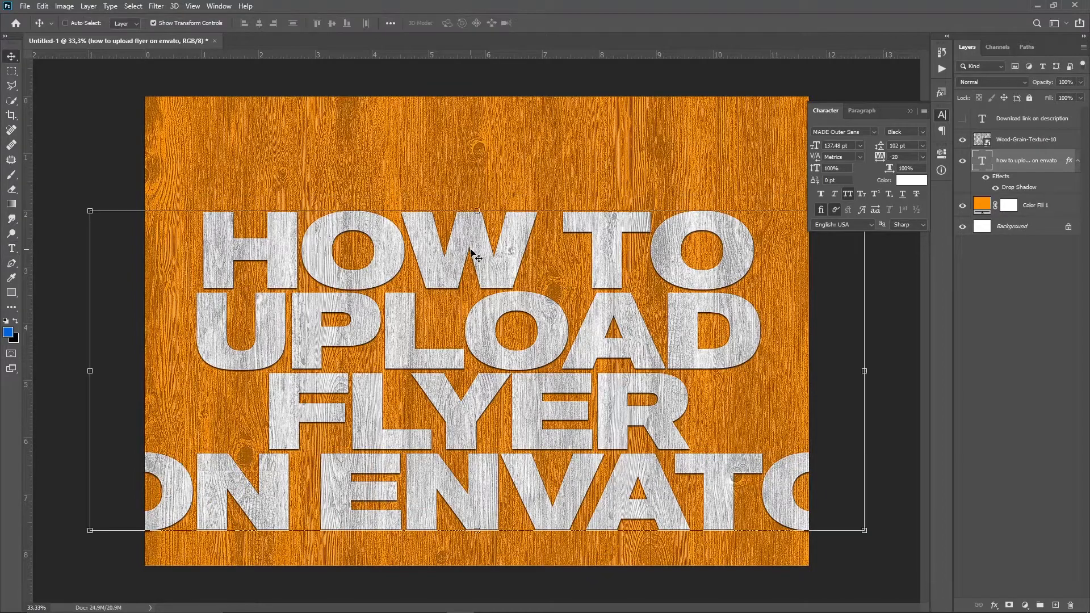
{"action": "left_click", "coordinate": [862, 531]}
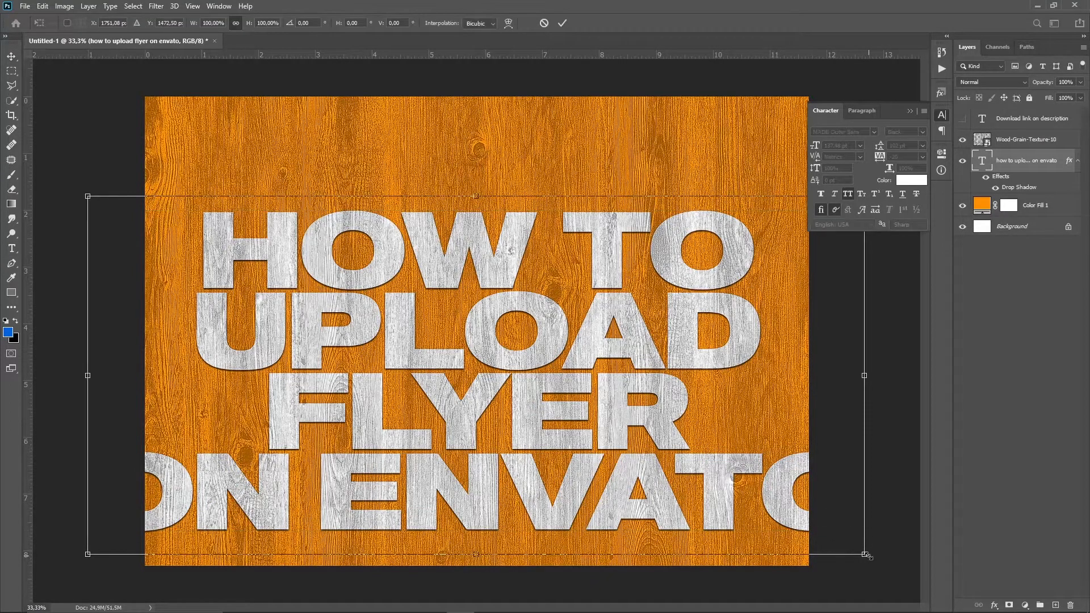
{"action": "left_click_drag", "start_coordinate": [865, 554], "coordinate": [768, 466]}
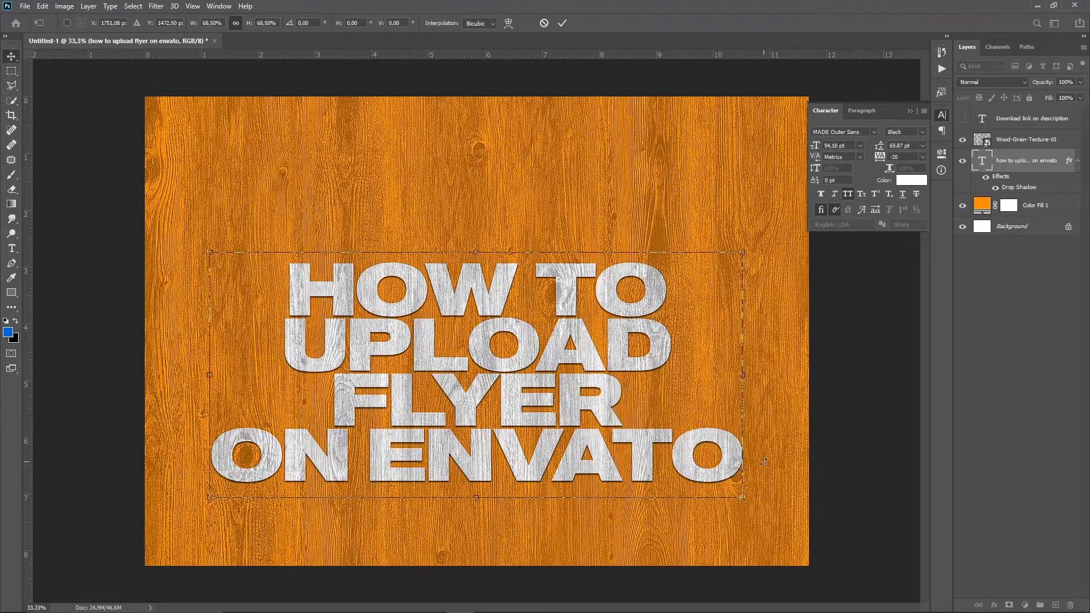
{"action": "key", "text": "Return"}
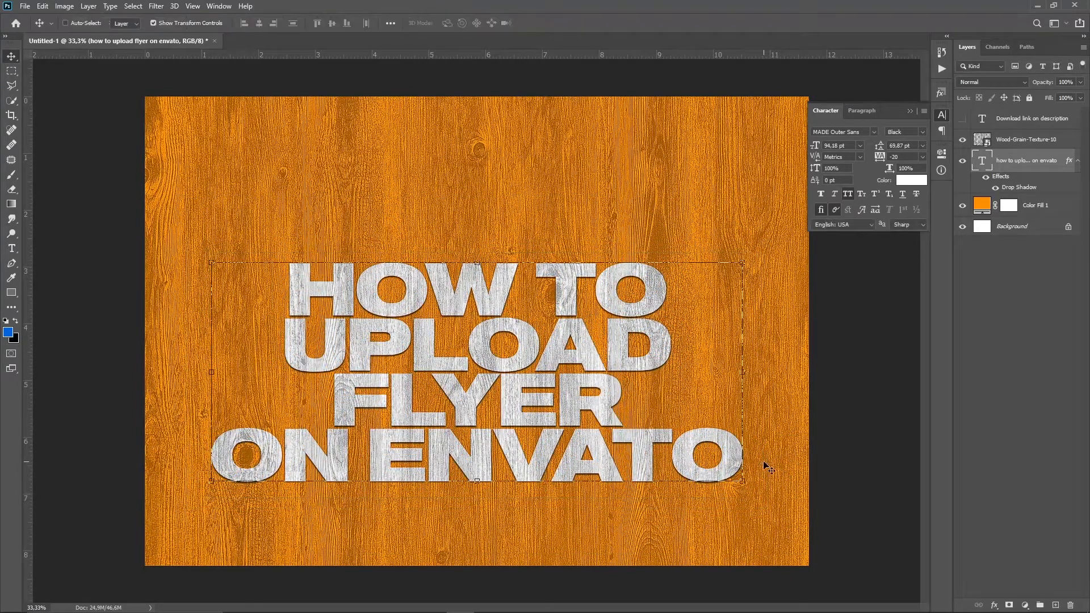
Show the hidden "Download link on description" layer and replace its script text with "Next video".
{"action": "left_click", "coordinate": [1014, 121]}
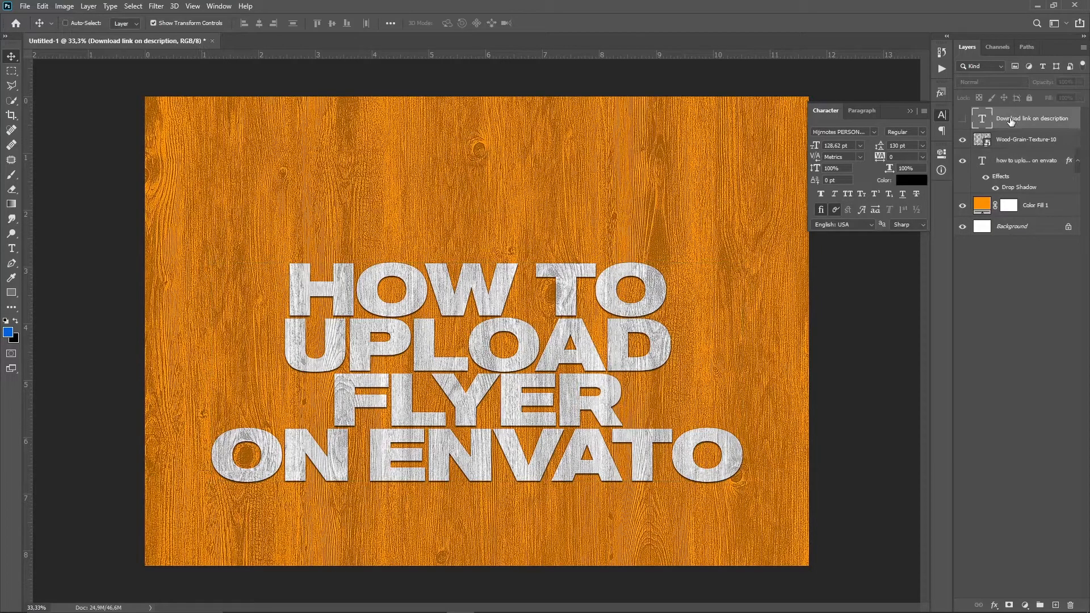
{"action": "left_click", "coordinate": [963, 118]}
{"action": "key", "text": "t"}
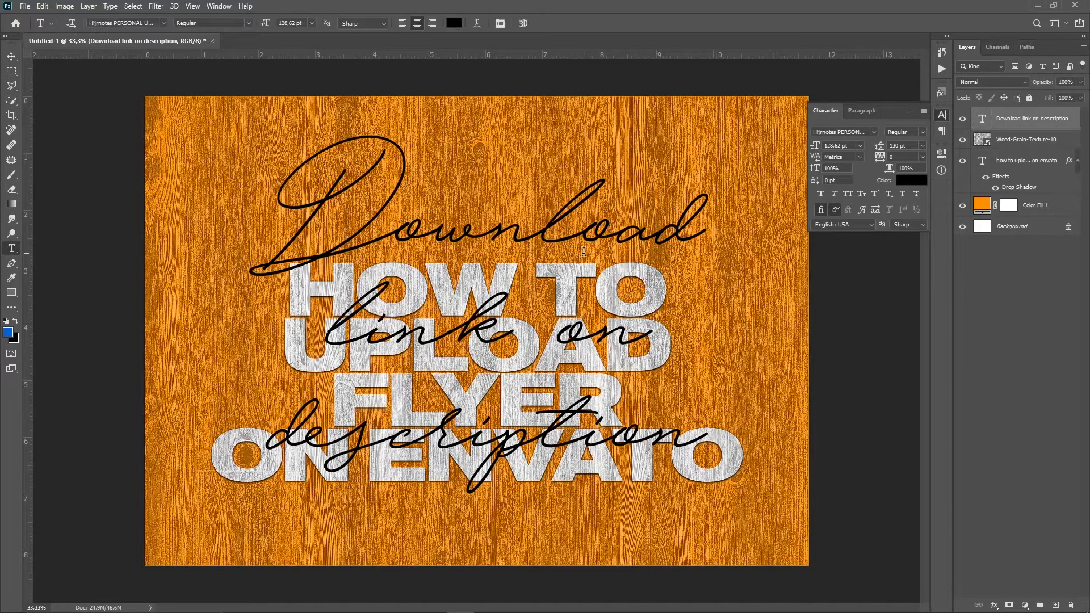
{"action": "left_click", "coordinate": [570, 237]}
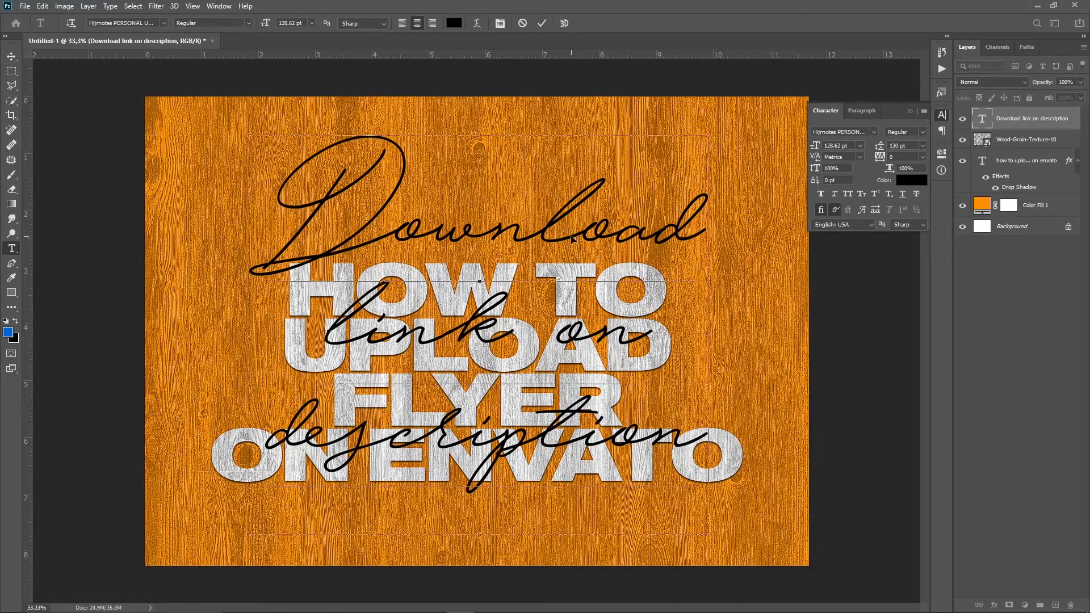
{"action": "key", "text": "ctrl+a"}
{"action": "type", "text": "Ne"}
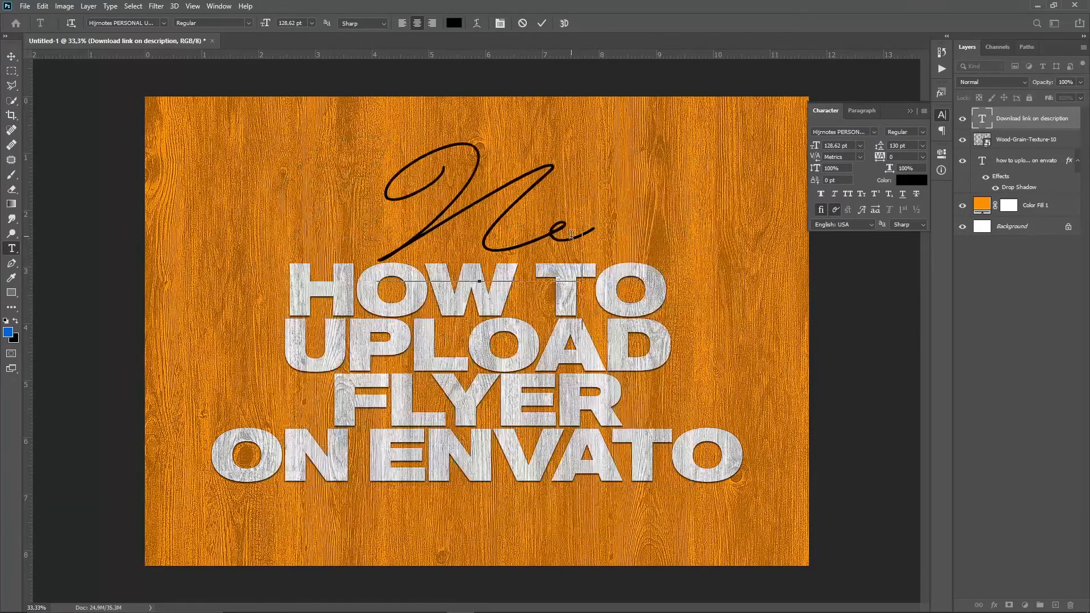
{"action": "type", "text": "xt video"}
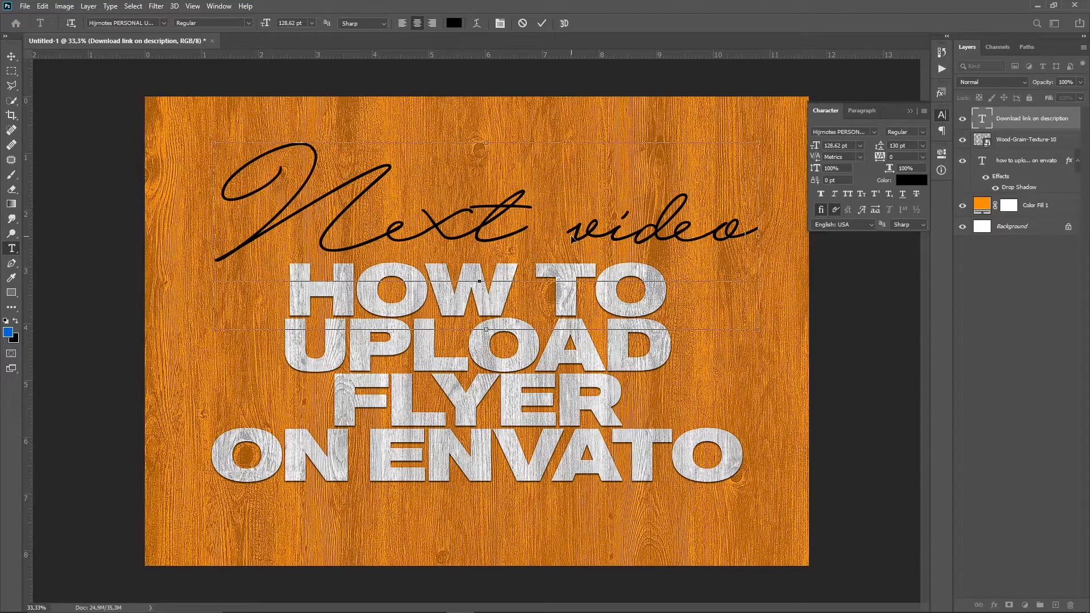
{"action": "key", "text": "ctrl+Return"}
Shrink the "Next video" script text to about 75 pt and move it down to overlap the top of "HOW TO".
{"action": "key", "text": "v"}
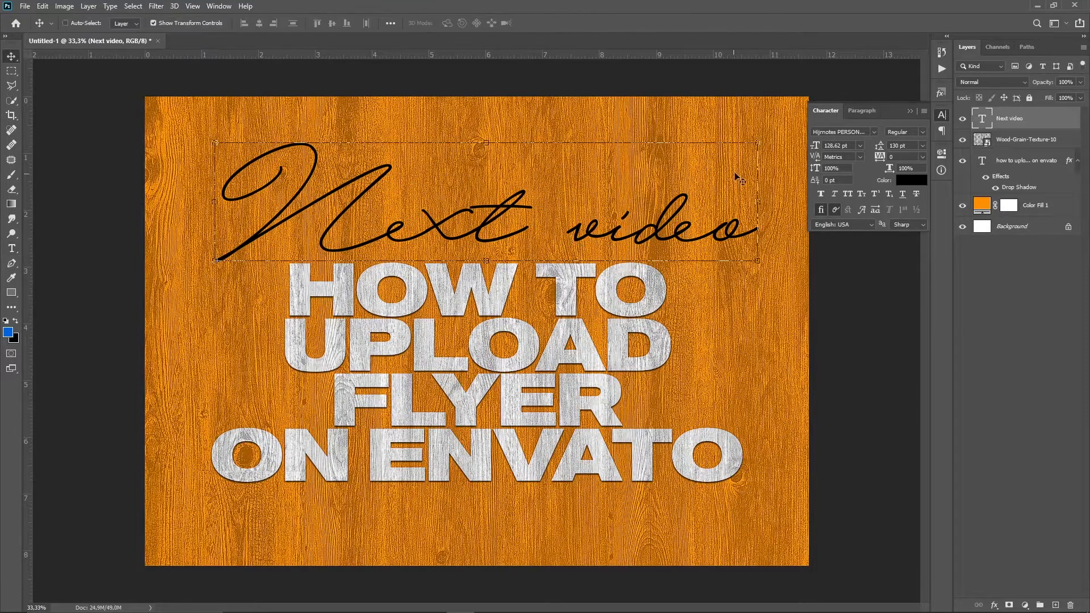
{"action": "left_click", "coordinate": [755, 143]}
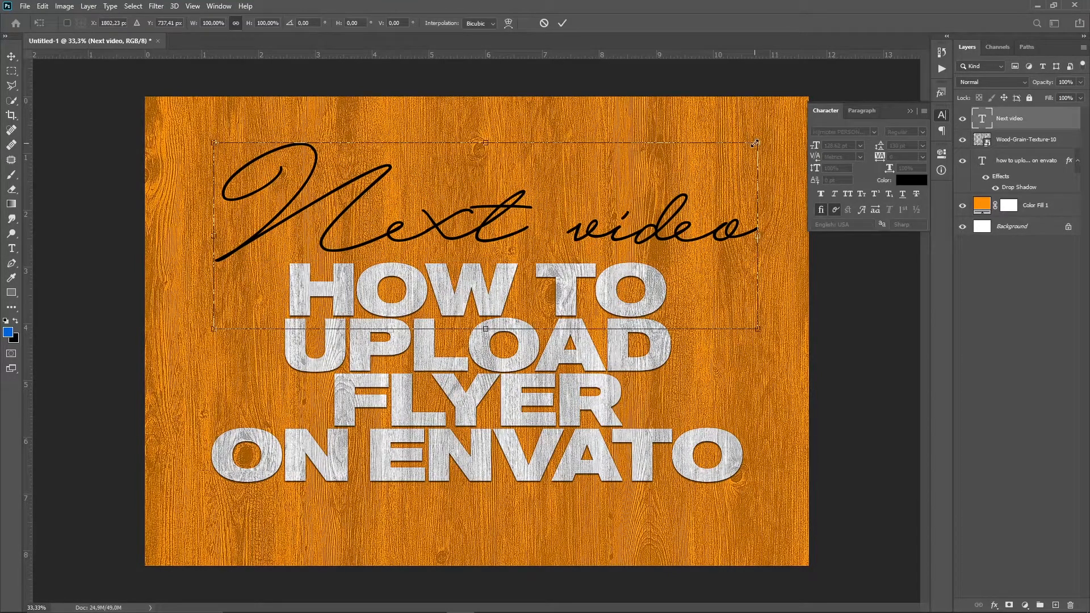
{"action": "left_click_drag", "start_coordinate": [756, 143], "coordinate": [633, 170]}
{"action": "key", "text": "Return"}
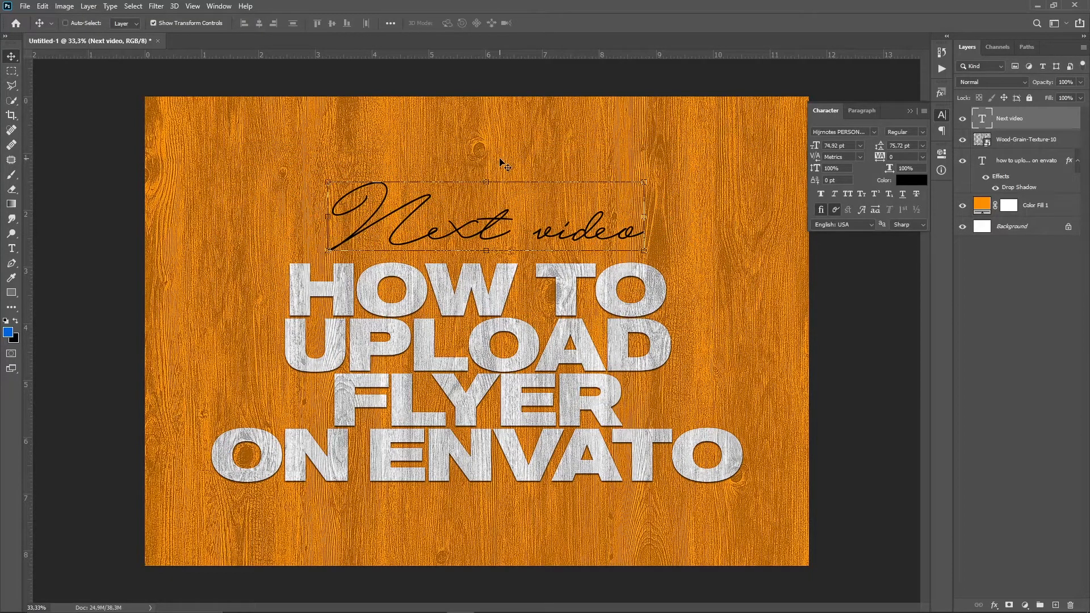
{"action": "left_click_drag", "start_coordinate": [516, 216], "coordinate": [516, 254]}
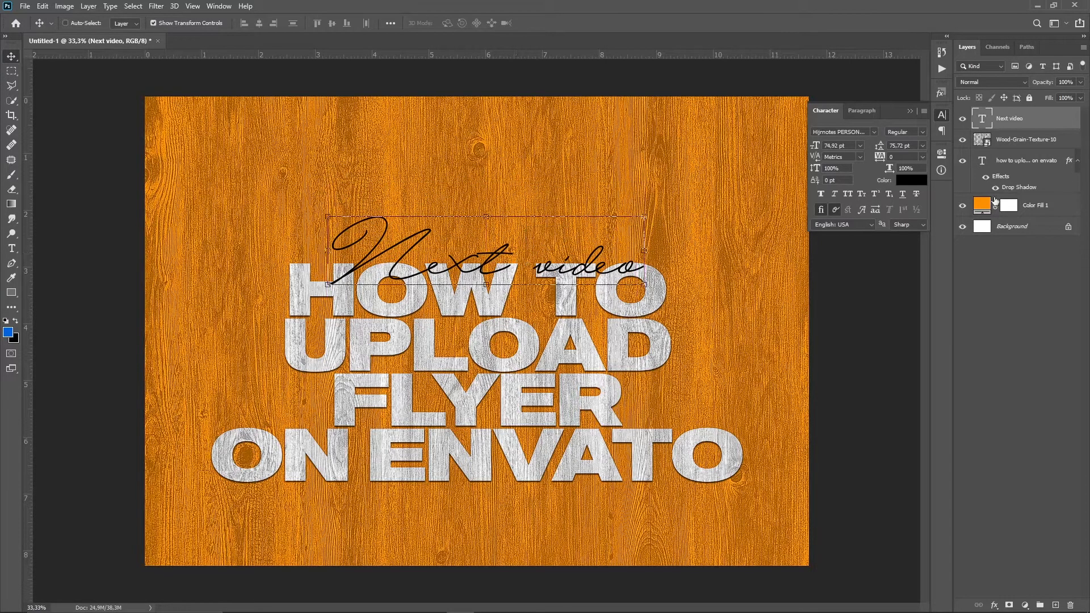
Move the "Next video" and main text layers up together, leaving free space below them, and deselect the layers.
{"action": "left_click", "coordinate": [1028, 161], "text": "ctrl"}
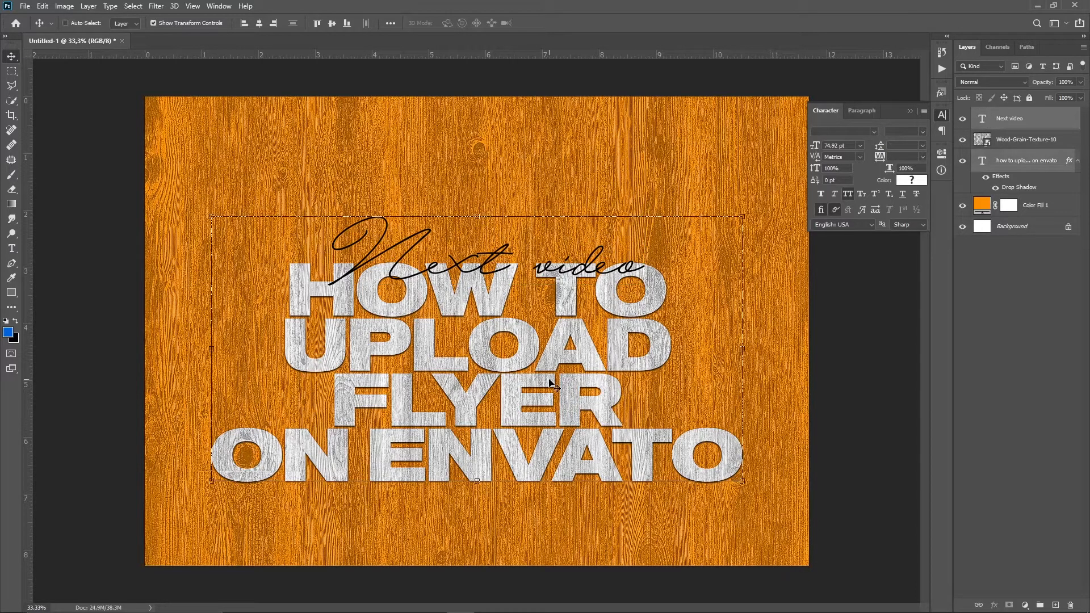
{"action": "left_click_drag", "start_coordinate": [549, 380], "coordinate": [541, 311]}
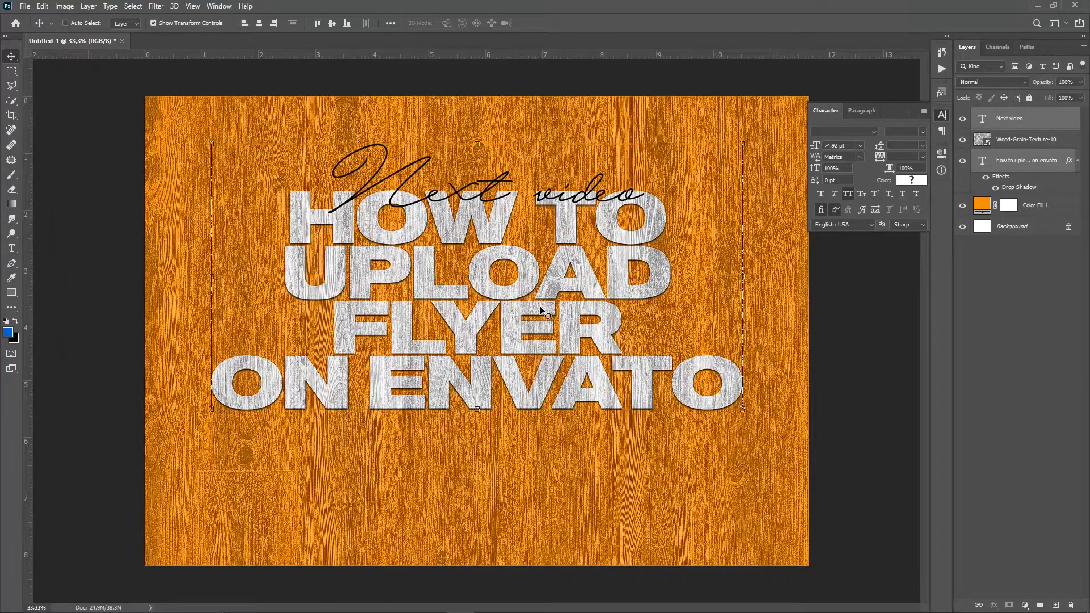
{"action": "left_click", "coordinate": [995, 328]}
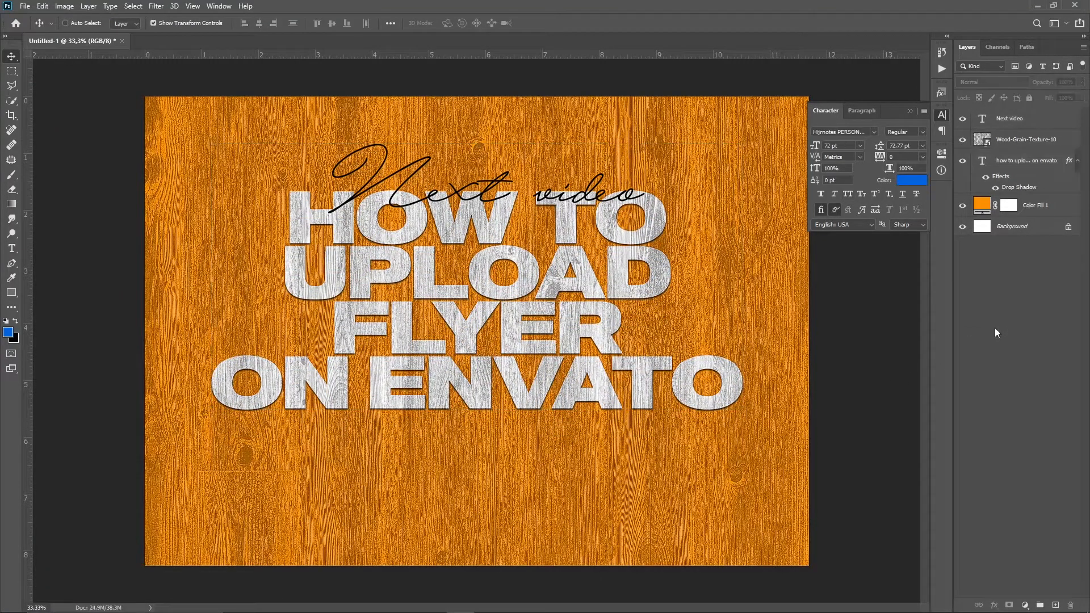
Duplicate the "Next video" script text and place the copy just below "ON ENVATO".
{"action": "left_click", "coordinate": [1035, 121]}
{"action": "left_click", "coordinate": [1036, 121]}
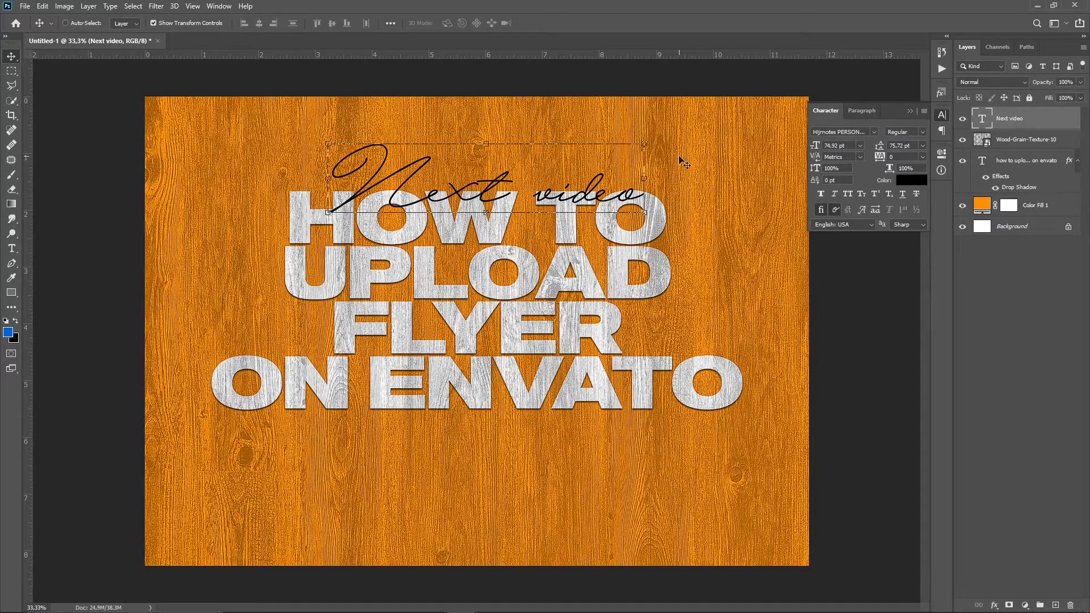
{"action": "left_click_drag", "start_coordinate": [458, 197], "coordinate": [475, 447]}
Replace the copied script text below "ON ENVATO" with "how to sell" and "flyer template" on two lines.
{"action": "key", "text": "t"}
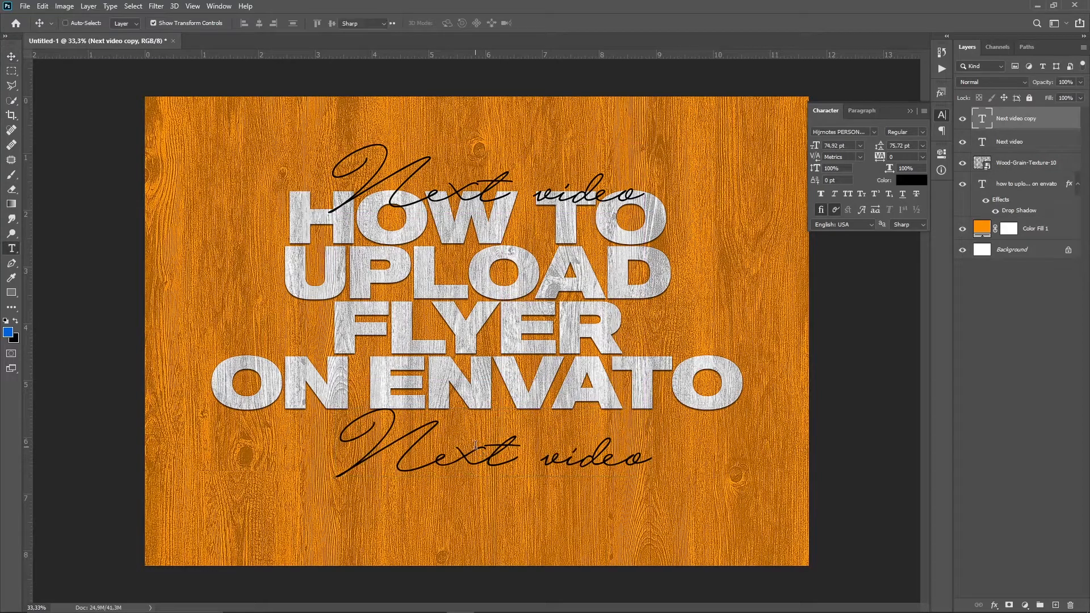
{"action": "left_click", "coordinate": [495, 452]}
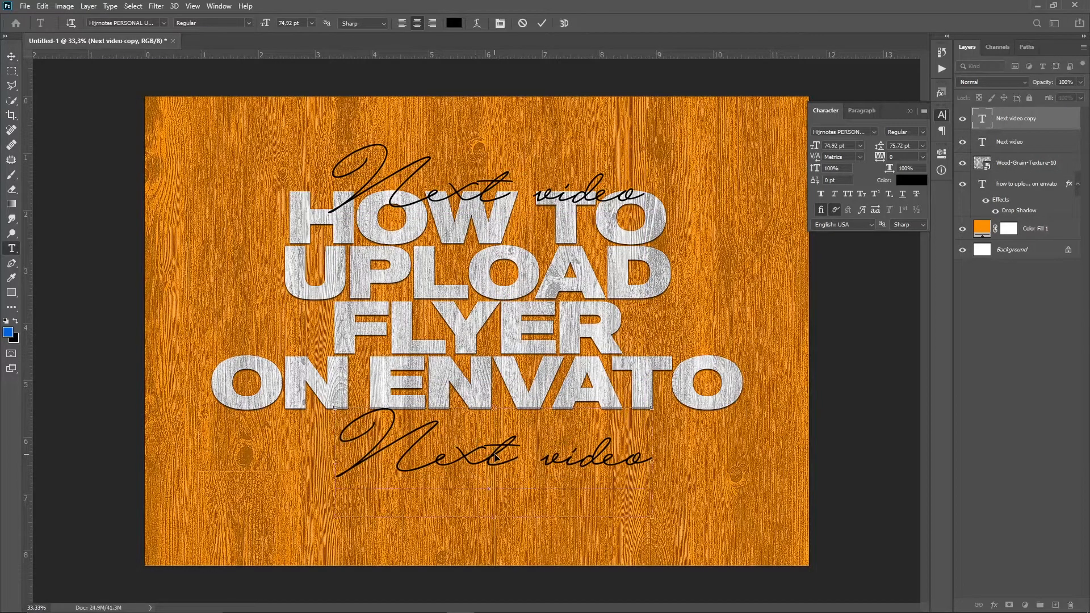
{"action": "key", "text": "ctrl+a"}
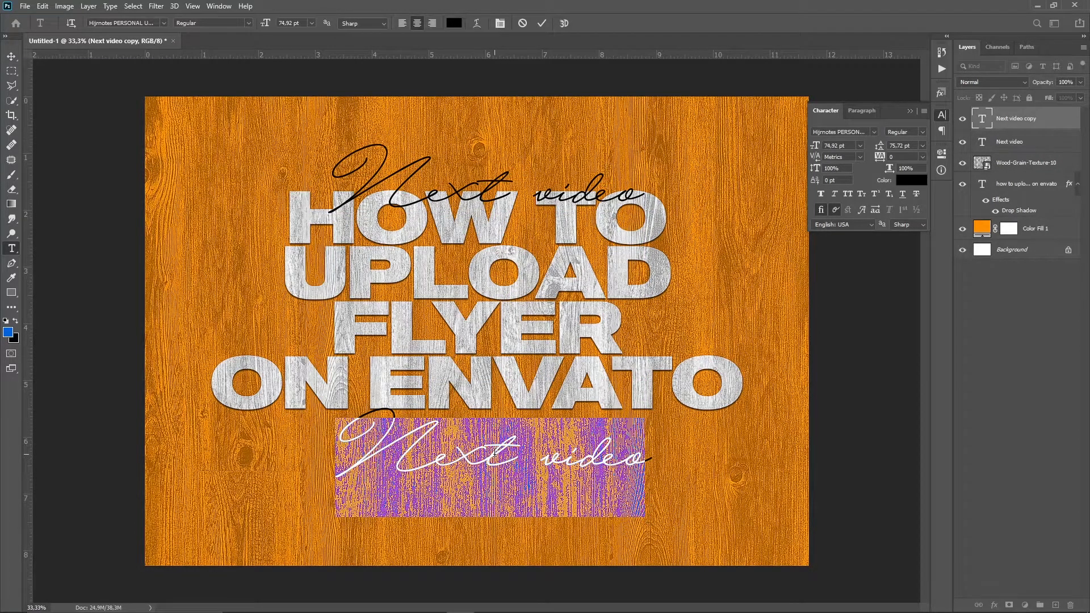
{"action": "type", "text": "how t"}
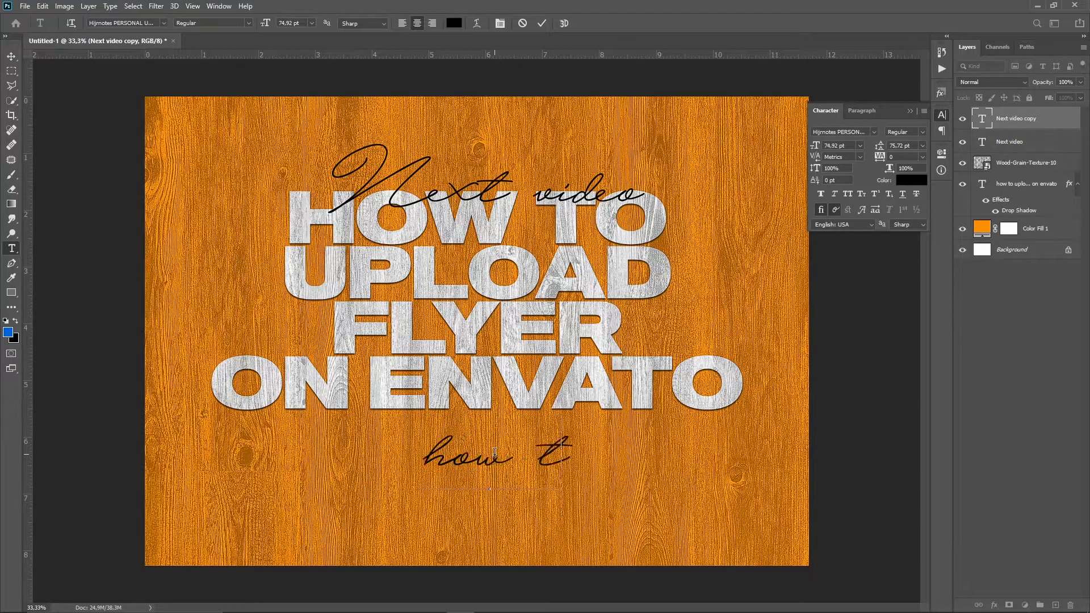
{"action": "type", "text": "o jel"}
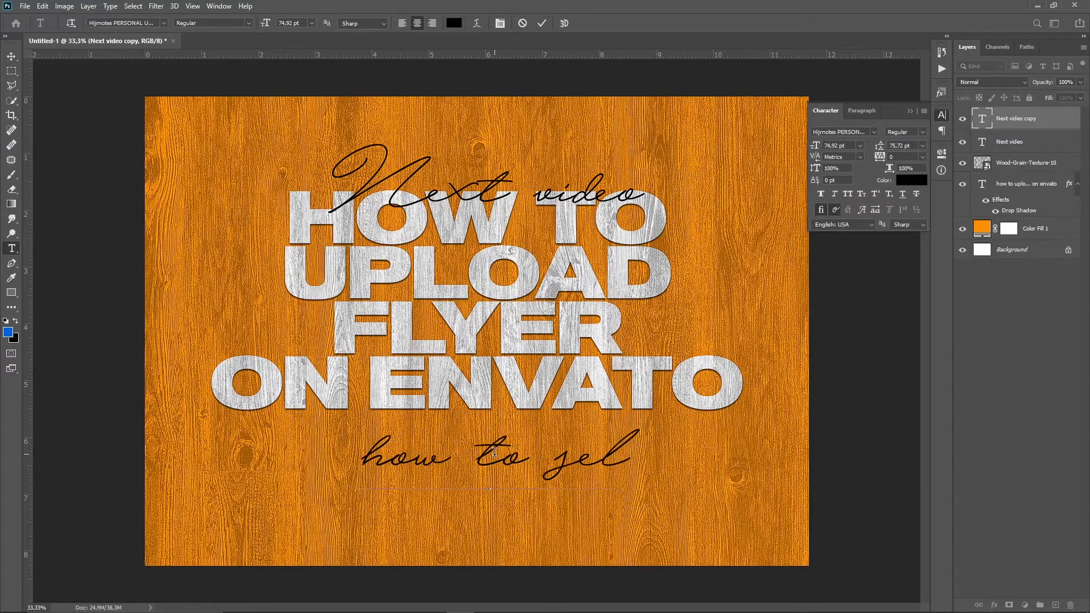
{"action": "type", "text": "l"}
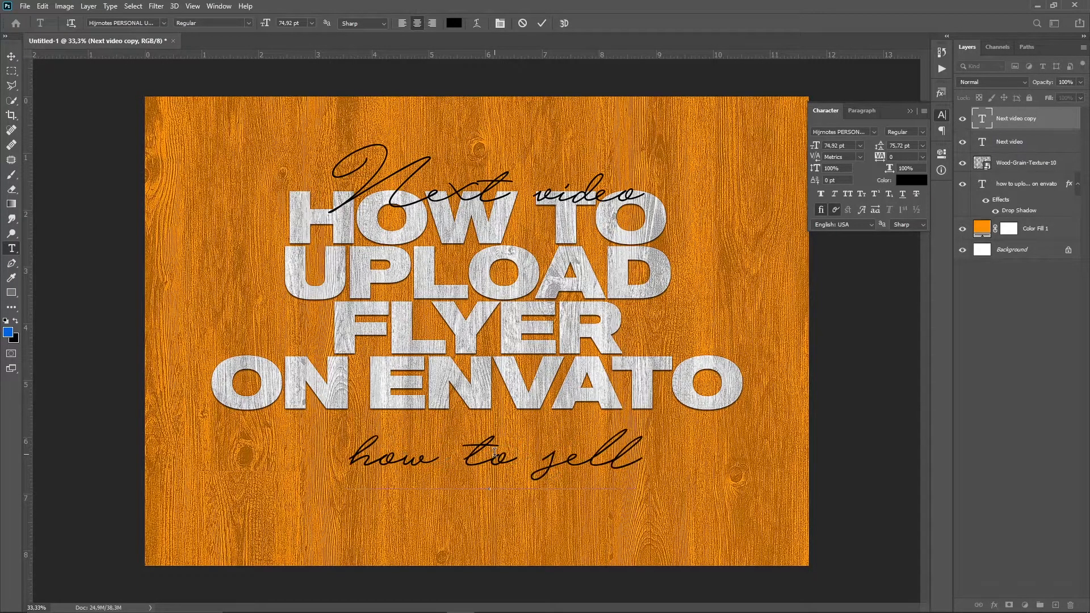
{"action": "type", "text": " f"}
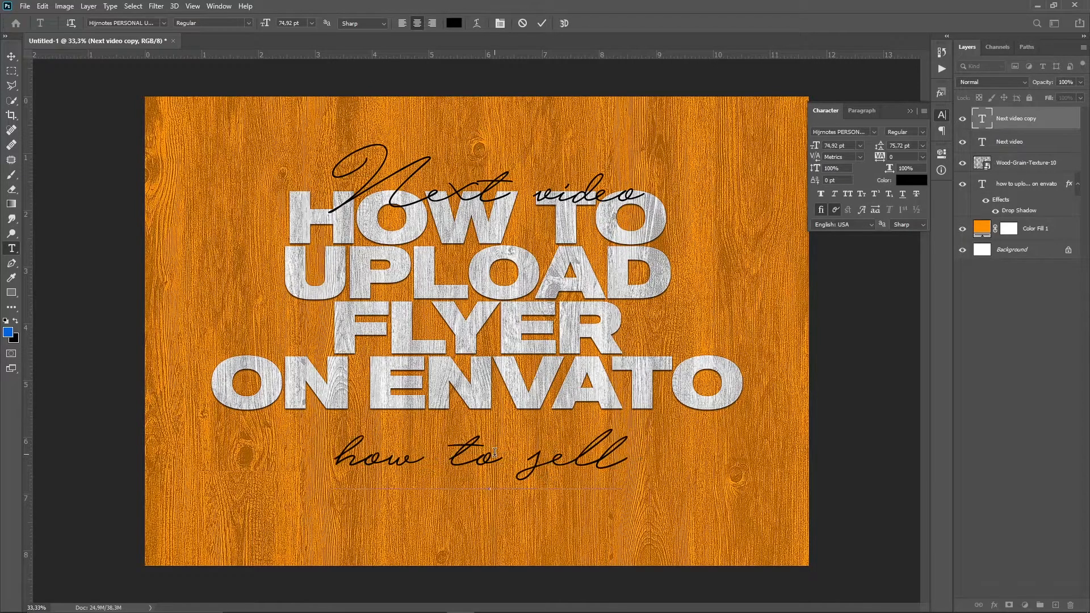
{"action": "type", "text": "l"}
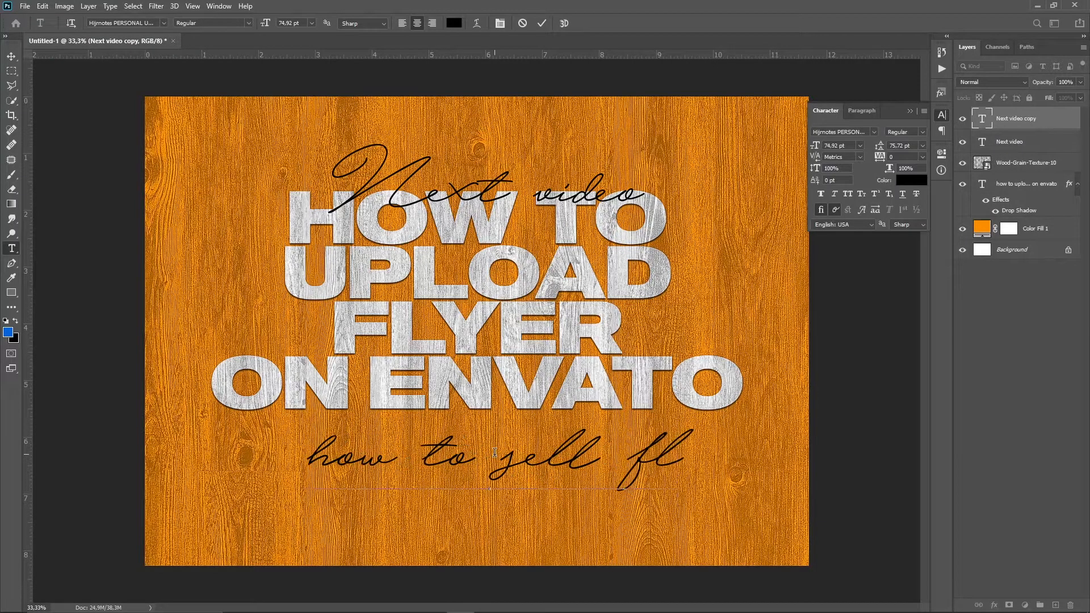
{"action": "key", "text": "BackSpace"}
{"action": "key", "text": "BackSpace"}
{"action": "key", "text": "BackSpace"}
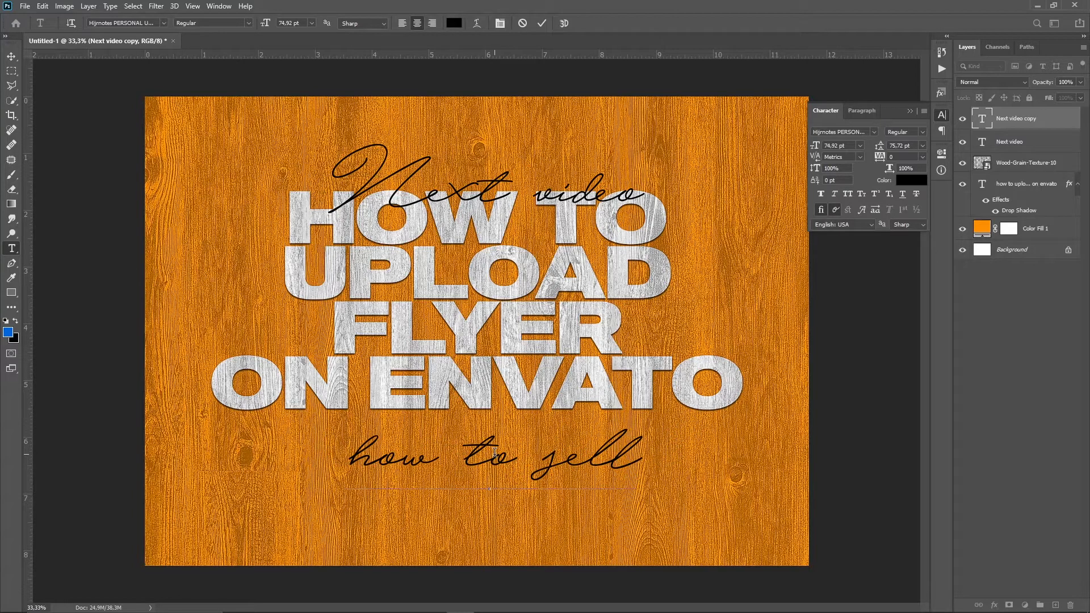
{"action": "type", "text": "fl"}
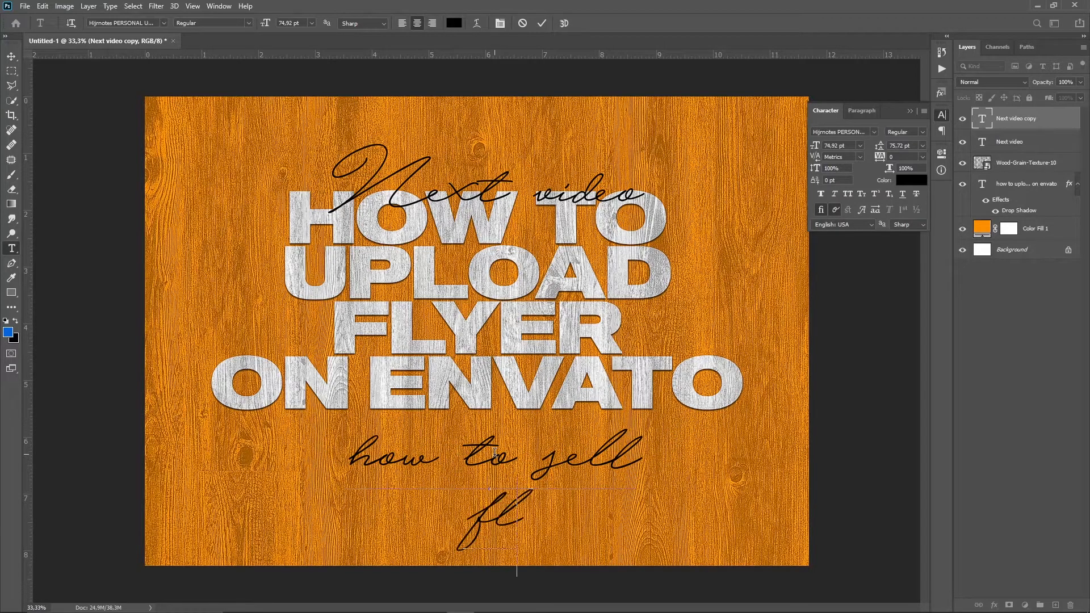
{"action": "type", "text": "yer"}
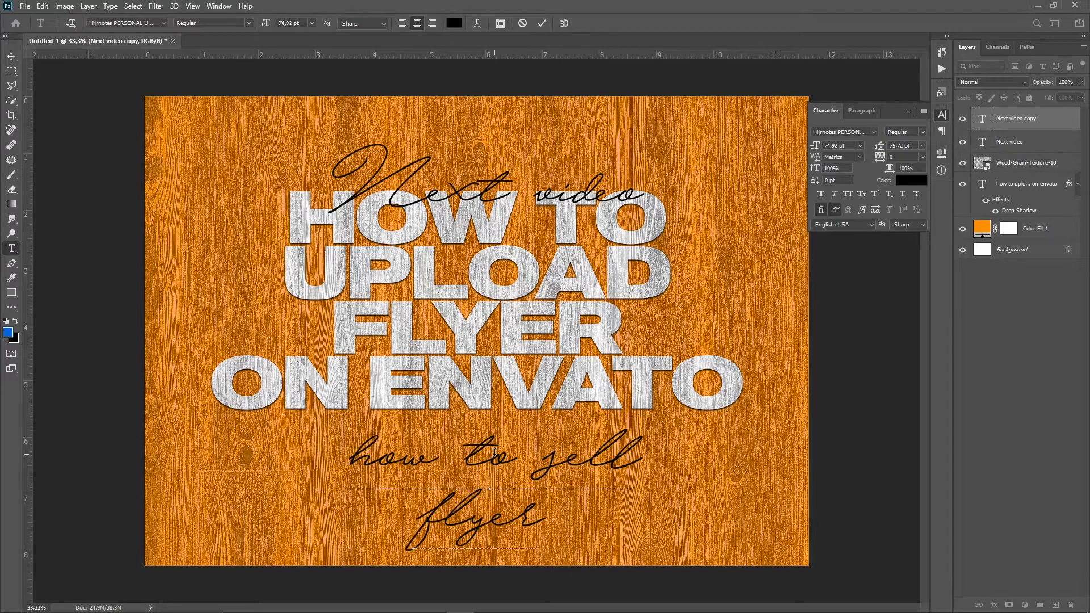
{"action": "type", "text": " templa"}
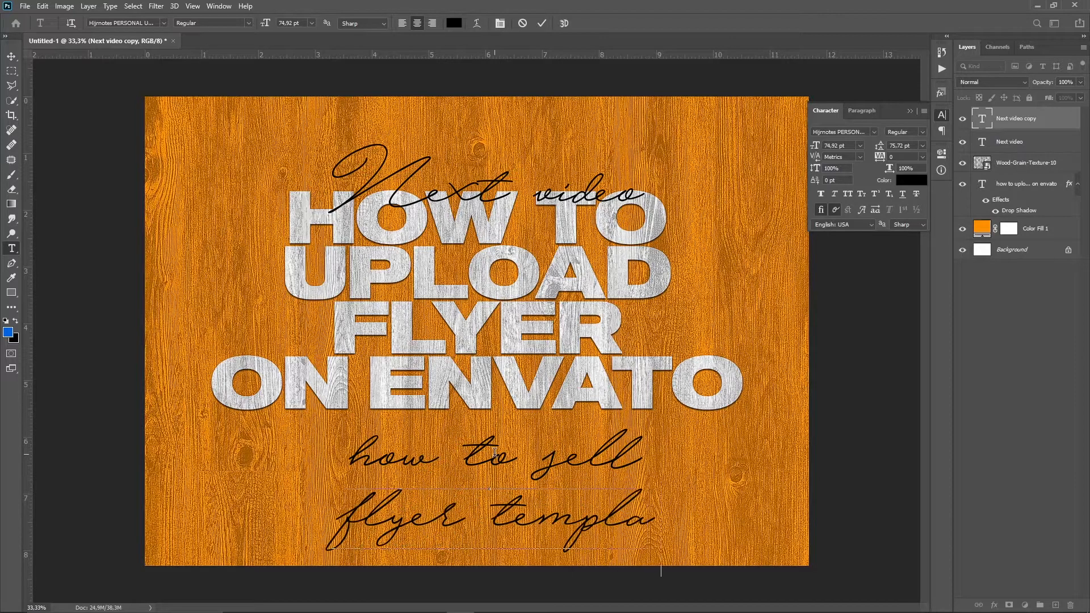
{"action": "type", "text": "te"}
{"action": "key", "text": "ctrl+Return"}
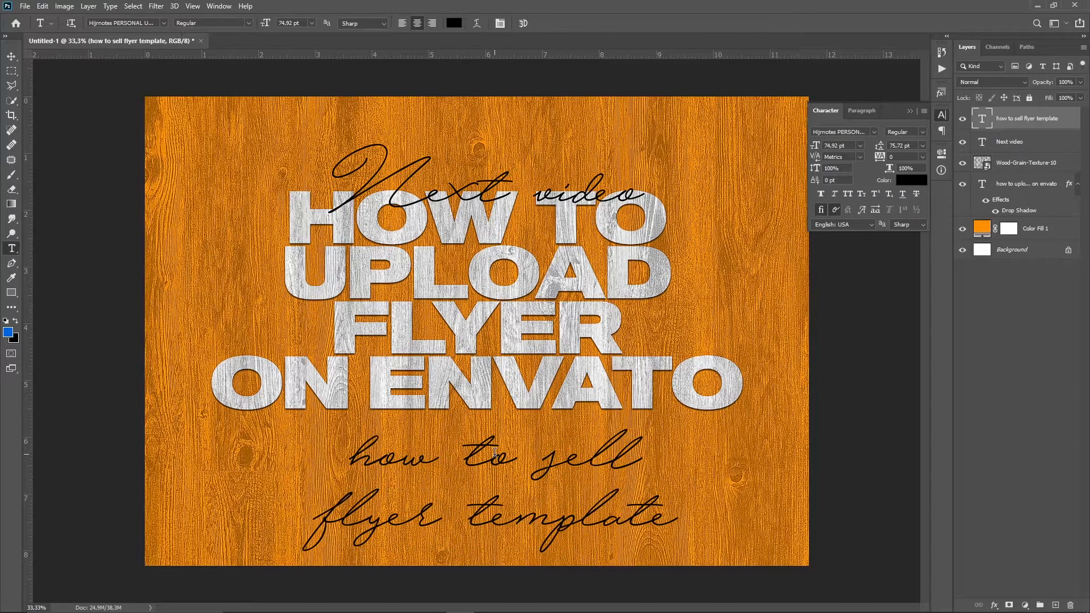
Change the "how to sell flyer template" text to the MADE Outer Sans font in All Caps.
{"action": "left_click", "coordinate": [874, 131]}
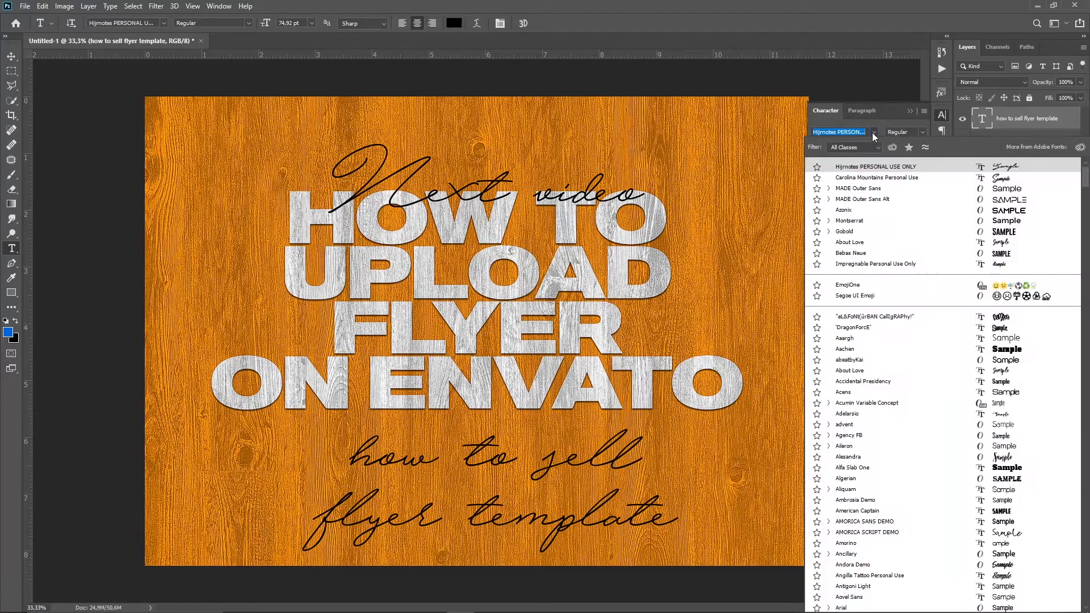
{"action": "left_click", "coordinate": [871, 189]}
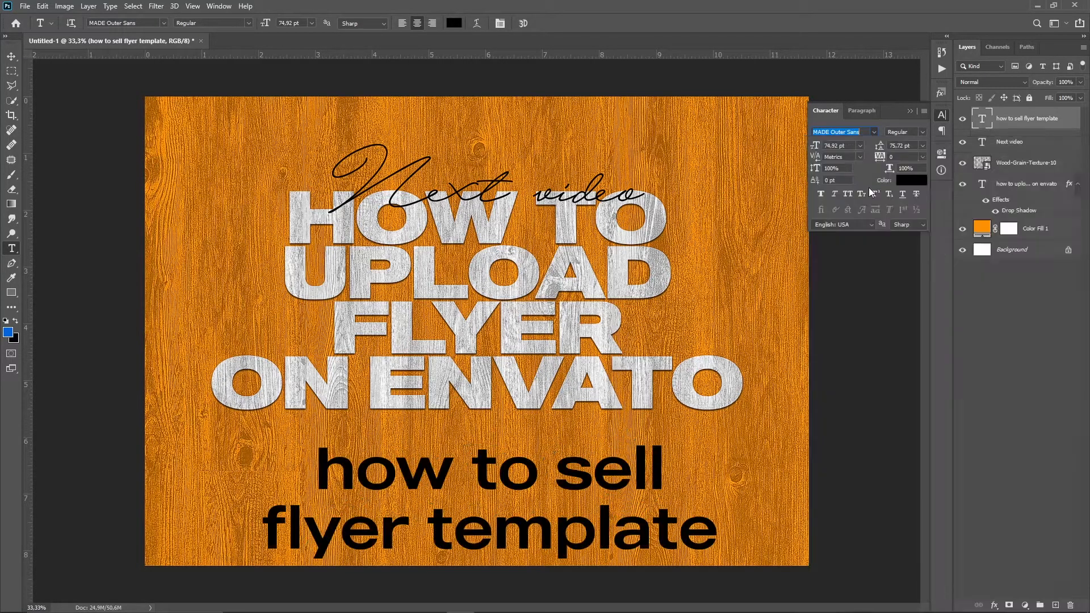
{"action": "left_click", "coordinate": [849, 197]}
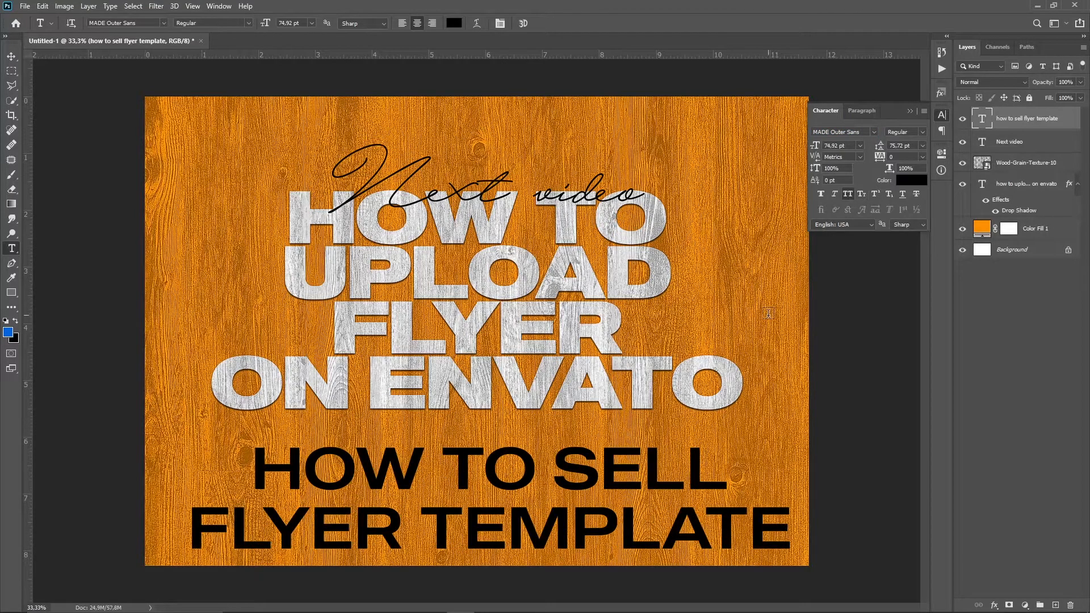
Shrink the "HOW TO SELL FLYER TEMPLATE" text to about 30 pt and place it centred just below "ON ENVATO".
{"action": "key", "text": "v"}
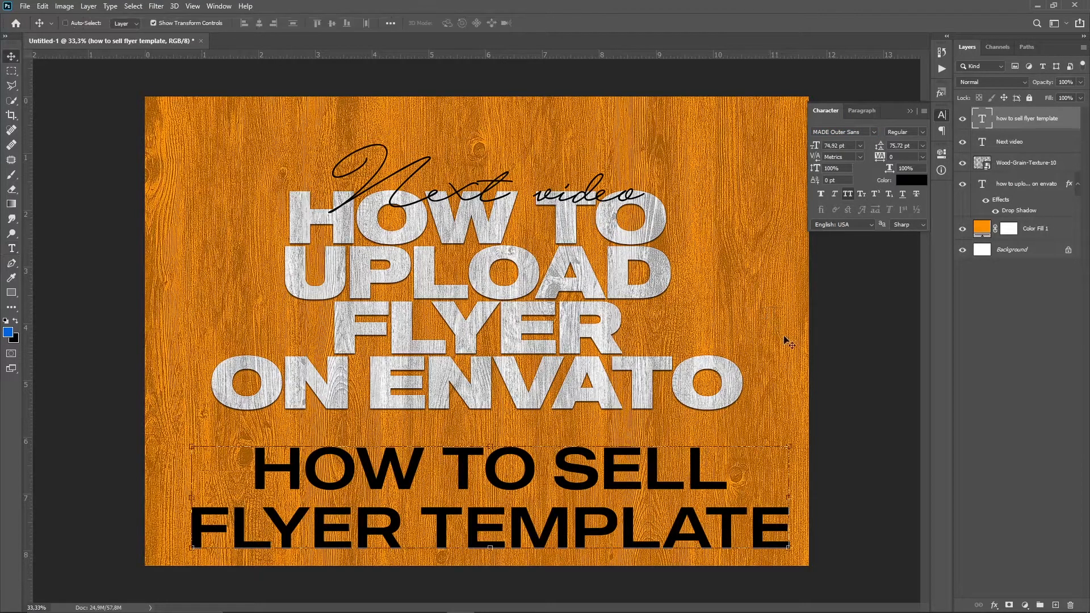
{"action": "left_click", "coordinate": [788, 446]}
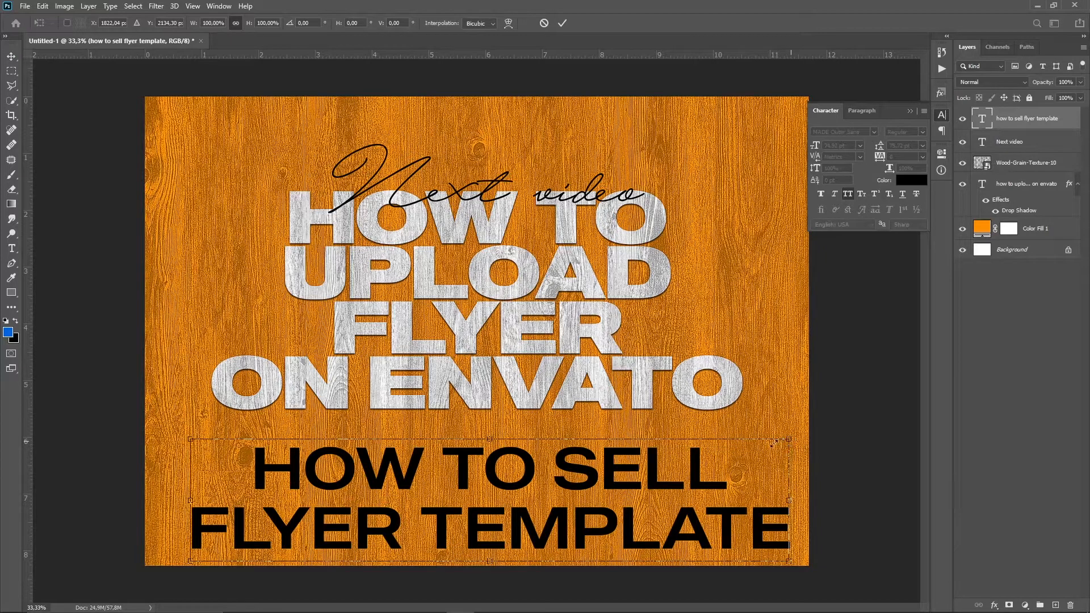
{"action": "left_click_drag", "start_coordinate": [789, 442], "coordinate": [621, 449]}
{"action": "left_click_drag", "start_coordinate": [613, 449], "coordinate": [570, 436]}
{"action": "key", "text": "Return"}
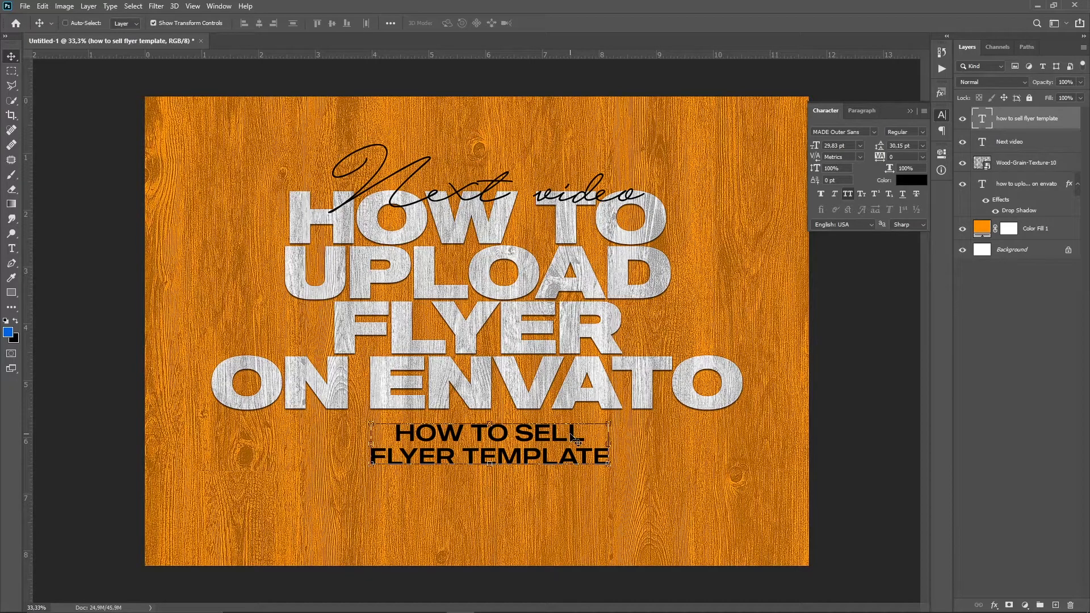
Add a third line reading "ON GRAPHICRIVER" below "FLYER TEMPLATE" in the small text.
{"action": "key", "text": "t"}
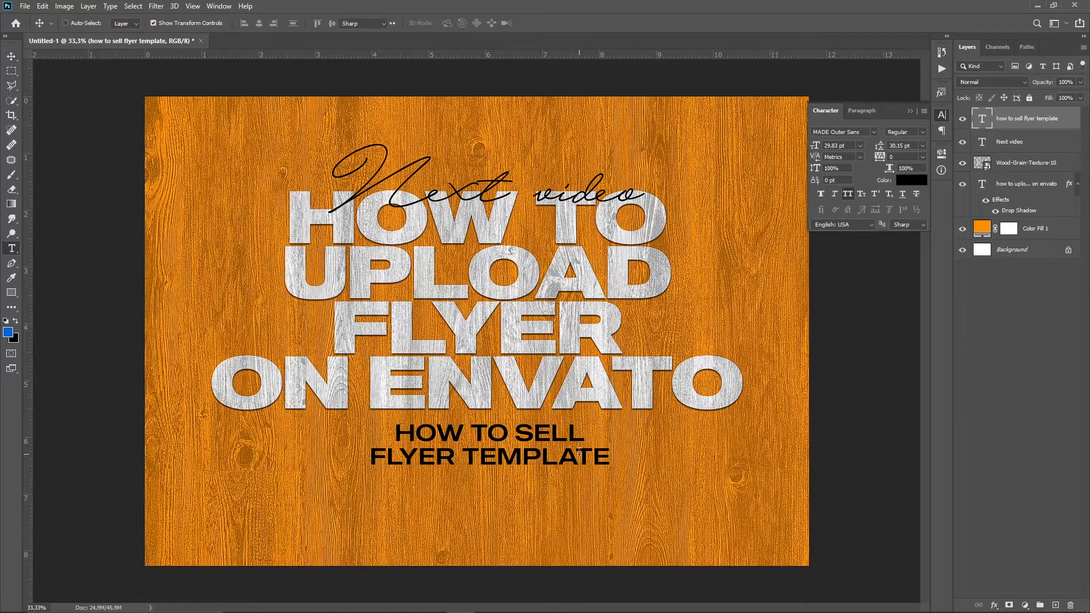
{"action": "left_click", "coordinate": [591, 455]}
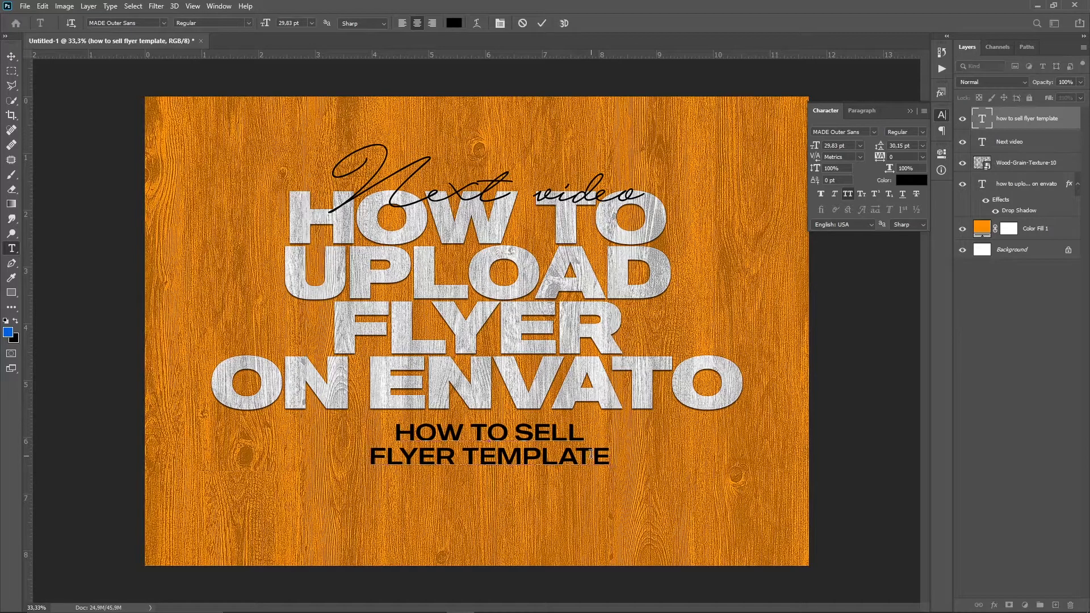
{"action": "key", "text": "Return"}
{"action": "type", "text": "ON GRAP"}
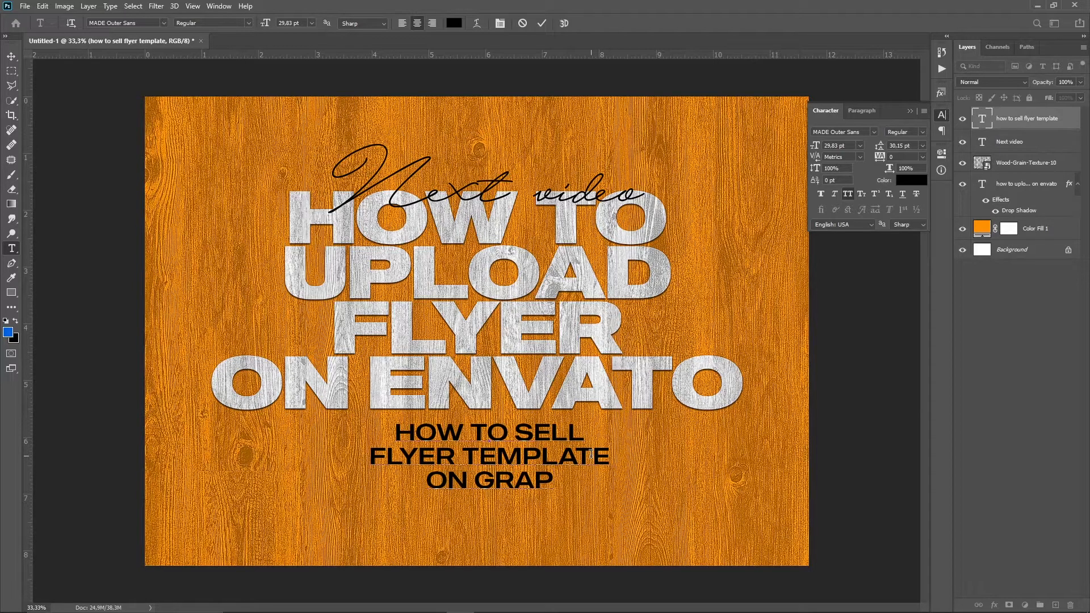
{"action": "type", "text": "HIC"}
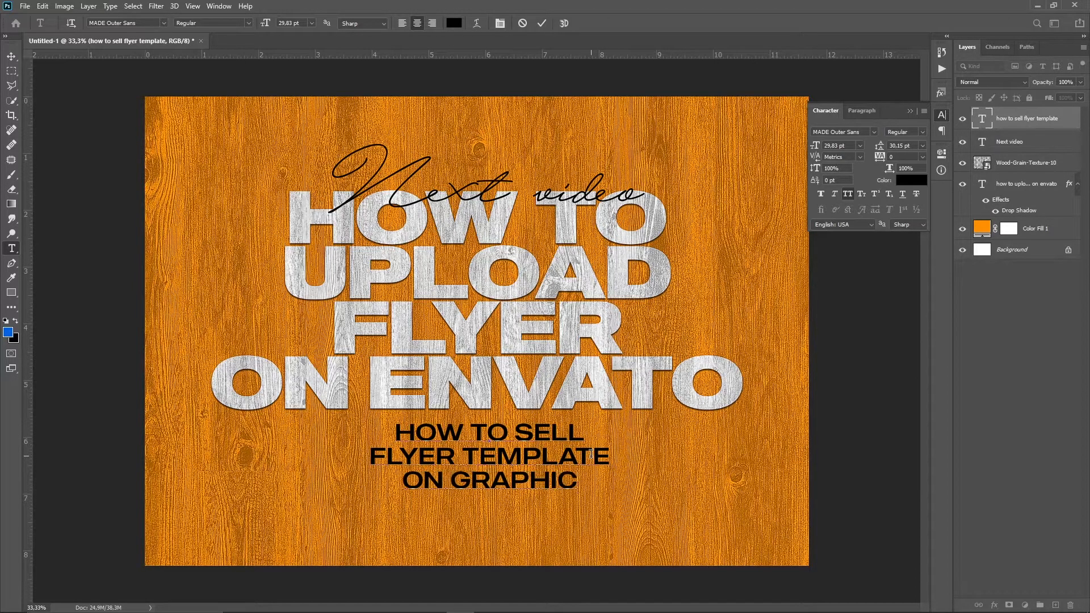
{"action": "type", "text": "RIVER"}
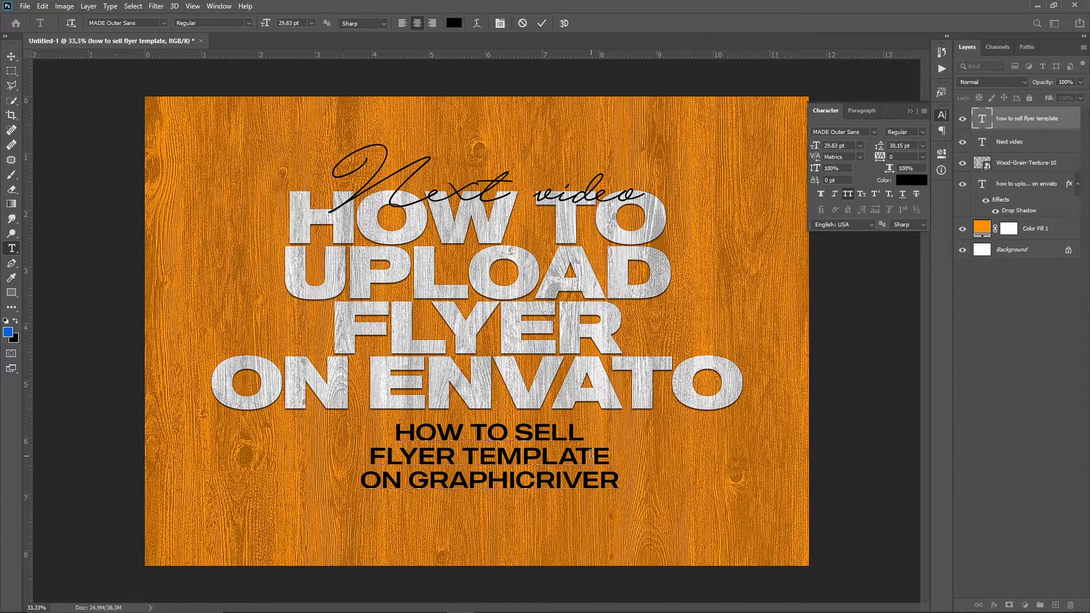
{"action": "key", "text": "ctrl+Return"}
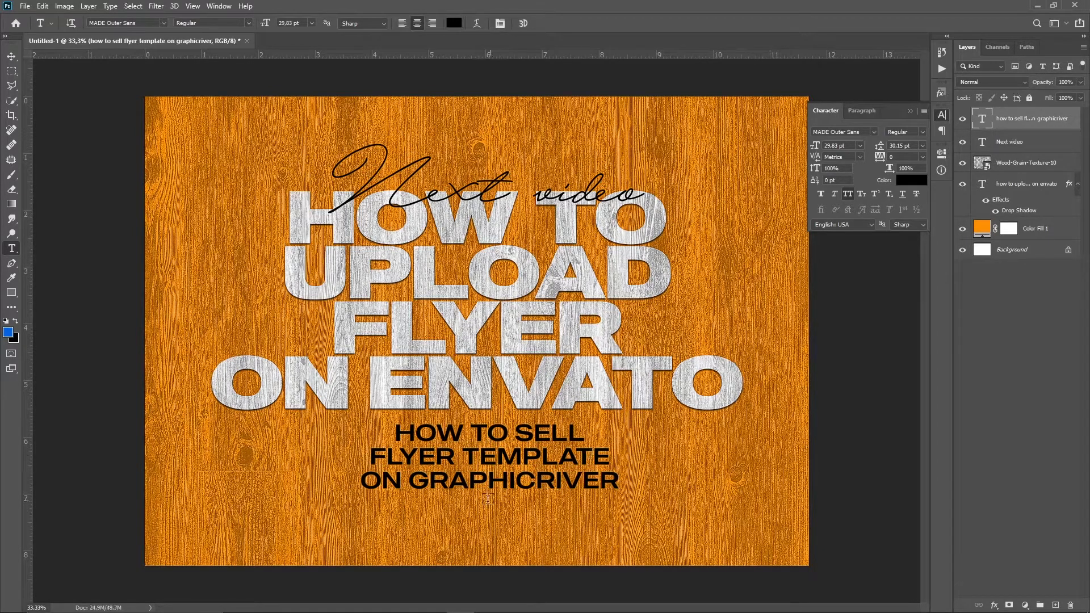